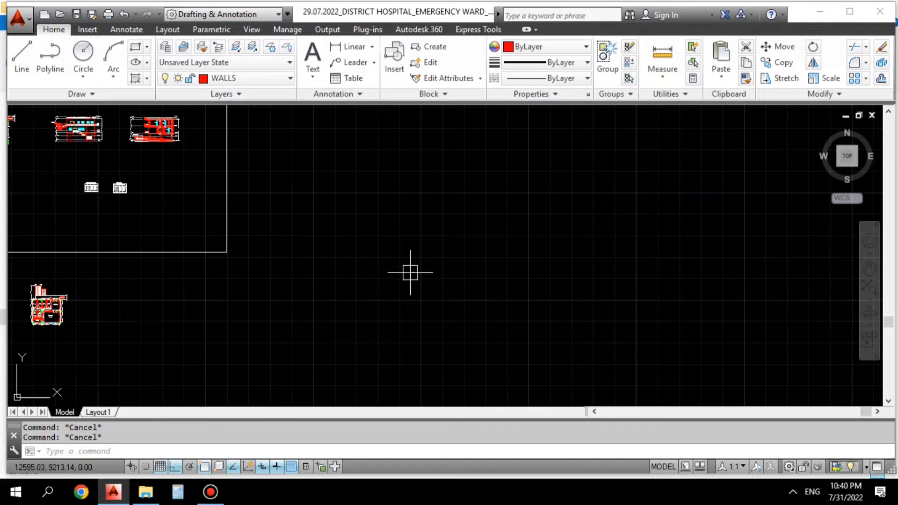
{"action": "middle_click_drag", "start_coordinate": [457, 254], "coordinate": [460, 262]}
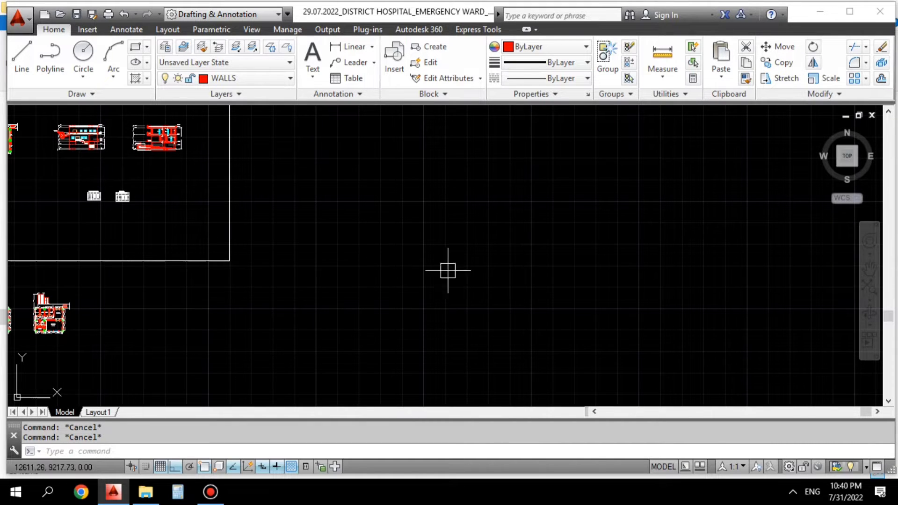
{"action": "scroll", "coordinate": [407, 218], "scroll_direction": "up", "scroll_amount": 4}
{"action": "mouse_move", "coordinate": [406, 218]}
{"action": "middle_mouse_down"}
{"action": "mouse_move", "coordinate": [394, 268]}
{"action": "mouse_move", "coordinate": [353, 266]}
{"action": "middle_mouse_up"}
{"action": "scroll", "coordinate": [374, 259], "scroll_direction": "down", "scroll_amount": 4}
{"action": "scroll", "coordinate": [352, 266], "scroll_direction": "up", "scroll_amount": 3}
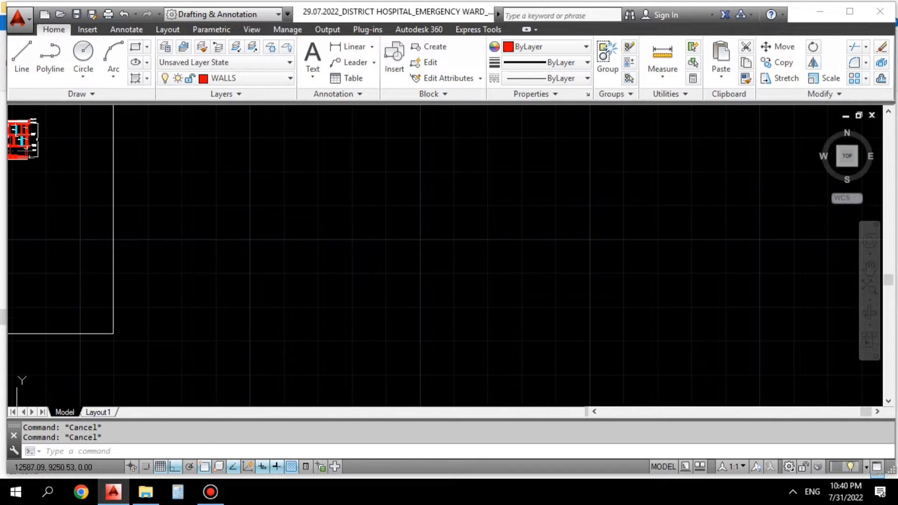
{"action": "scroll", "coordinate": [346, 217], "scroll_direction": "down", "scroll_amount": 1}
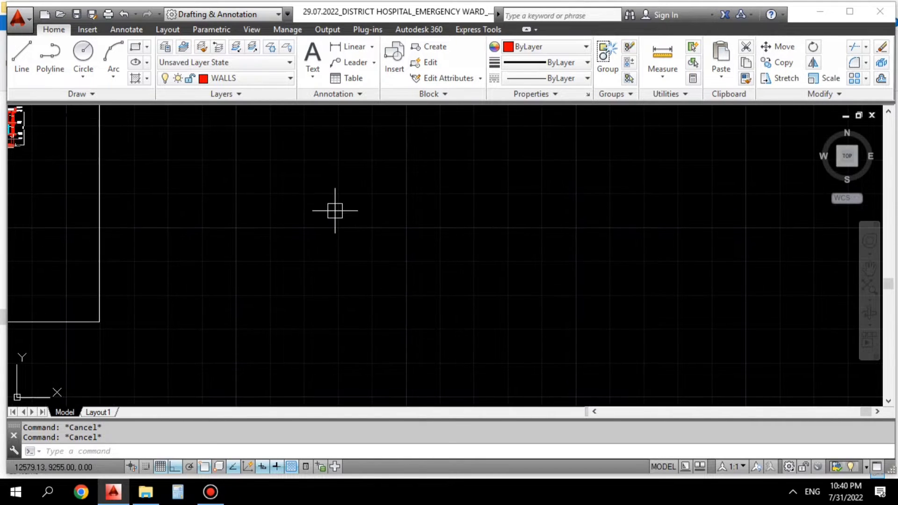
{"action": "scroll", "coordinate": [337, 218], "scroll_direction": "up", "scroll_amount": 2}
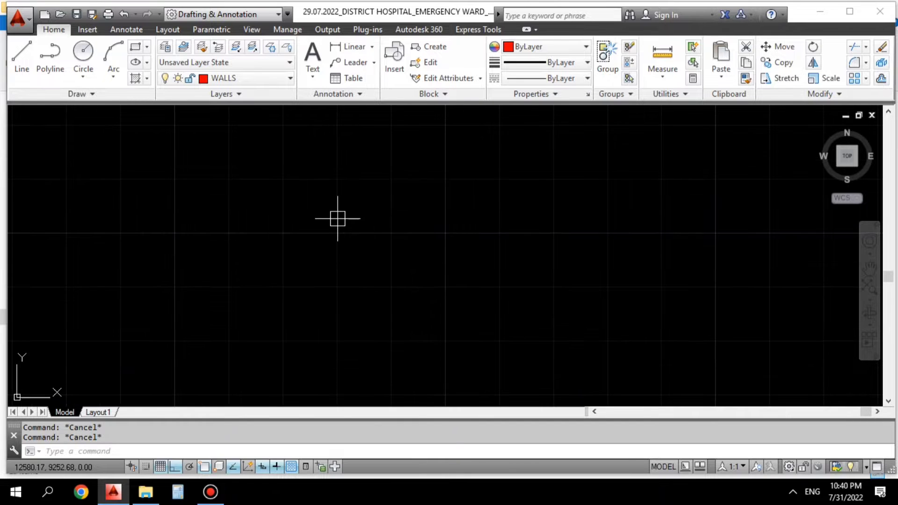
{"action": "scroll", "coordinate": [337, 219], "scroll_direction": "down", "scroll_amount": 2}
Draw a horizontal line 3 units long to the right in the empty area beside the existing drawing frame
{"action": "type", "text": "l"}
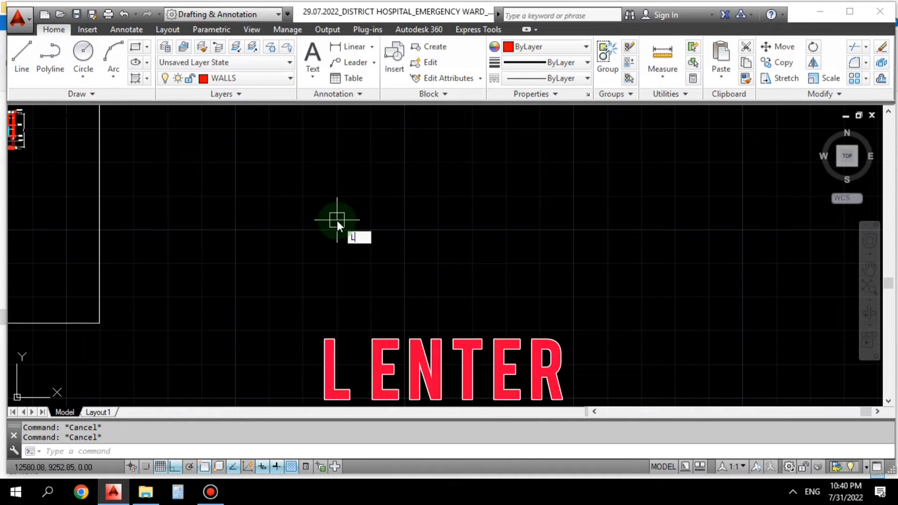
{"action": "key", "text": "Return"}
{"action": "left_click", "coordinate": [324, 182]}
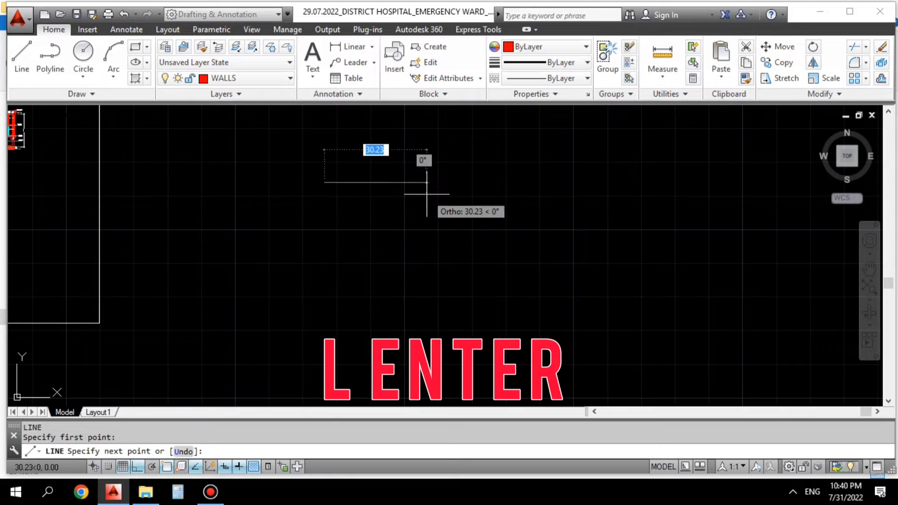
{"action": "type", "text": "3"}
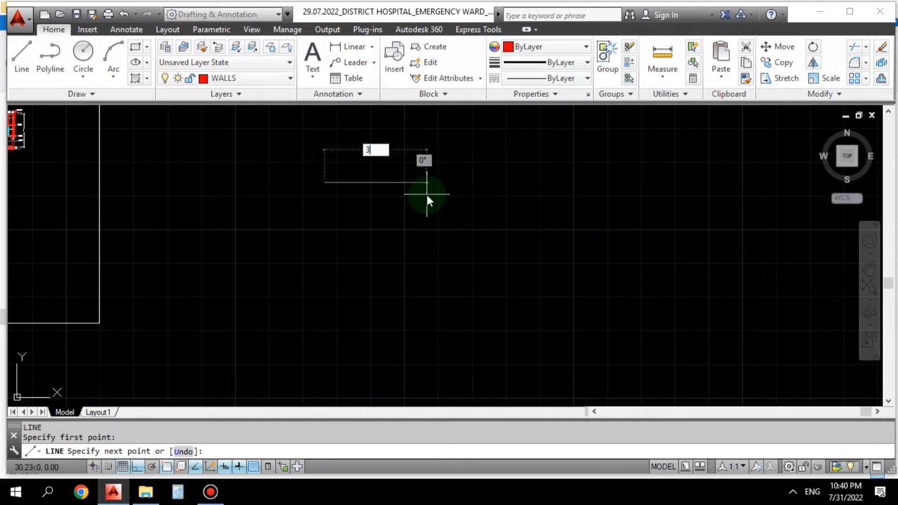
{"action": "key", "text": "Return"}
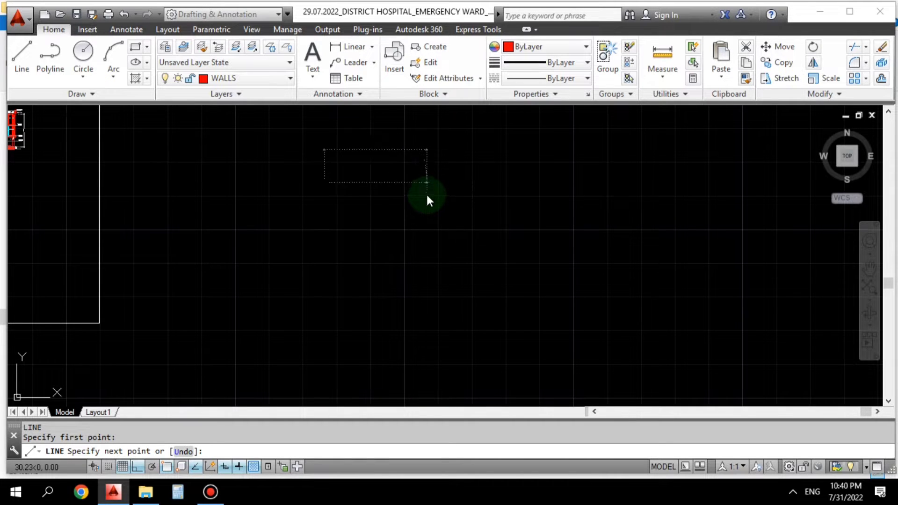
Continue the line 3 units straight down from the horizontal line's right end
{"action": "scroll", "coordinate": [257, 213], "scroll_direction": "up", "scroll_amount": 2}
{"action": "middle_click_drag", "start_coordinate": [481, 149], "coordinate": [440, 259]}
{"action": "scroll", "coordinate": [447, 218], "scroll_direction": "up", "scroll_amount": 2}
{"action": "scroll", "coordinate": [437, 244], "scroll_direction": "up", "scroll_amount": 2}
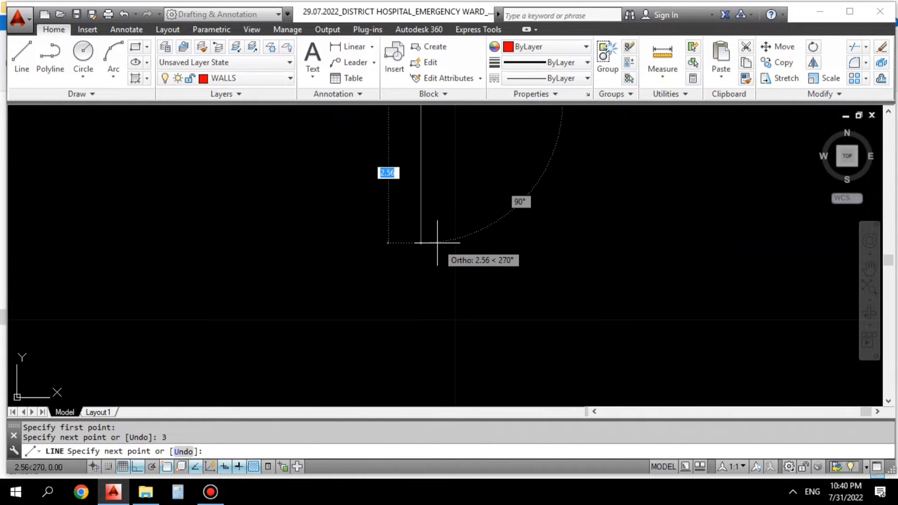
{"action": "scroll", "coordinate": [437, 243], "scroll_direction": "down", "scroll_amount": 2}
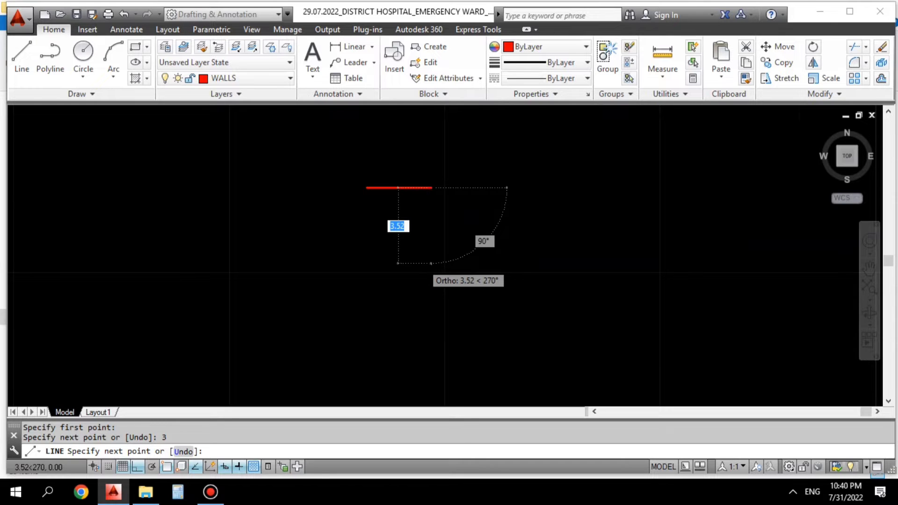
{"action": "scroll", "coordinate": [423, 264], "scroll_direction": "up", "scroll_amount": 1}
{"action": "type", "text": "3"}
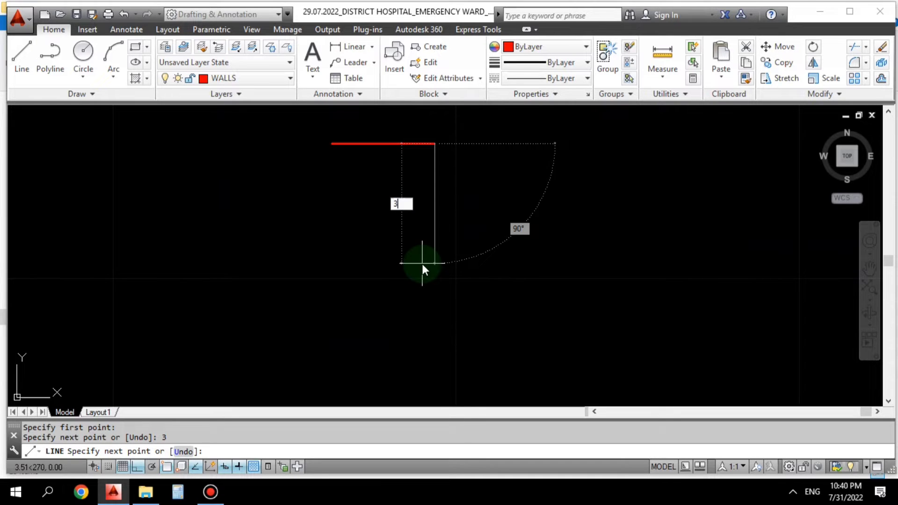
{"action": "key", "text": "Return"}
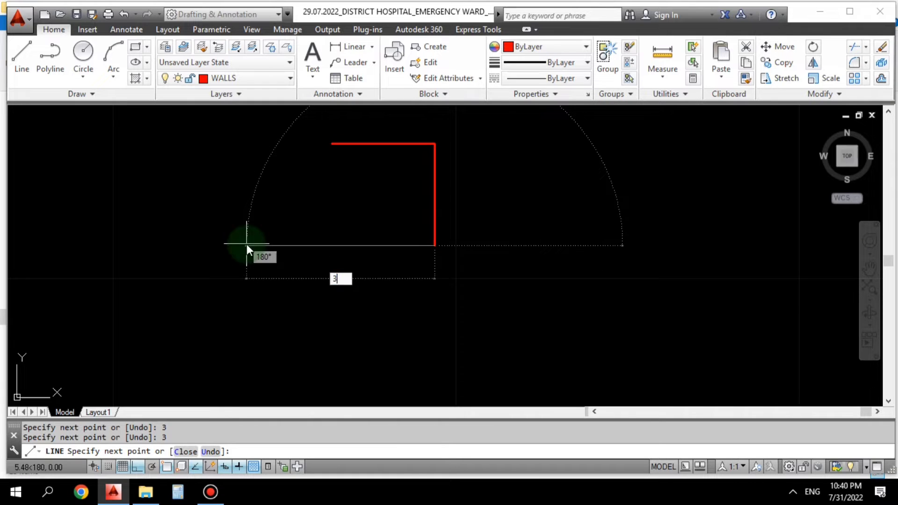
Draw the bottom side 3 units to the left and join it back to the start point to complete the square
{"action": "type", "text": "3"}
{"action": "key", "text": "Return"}
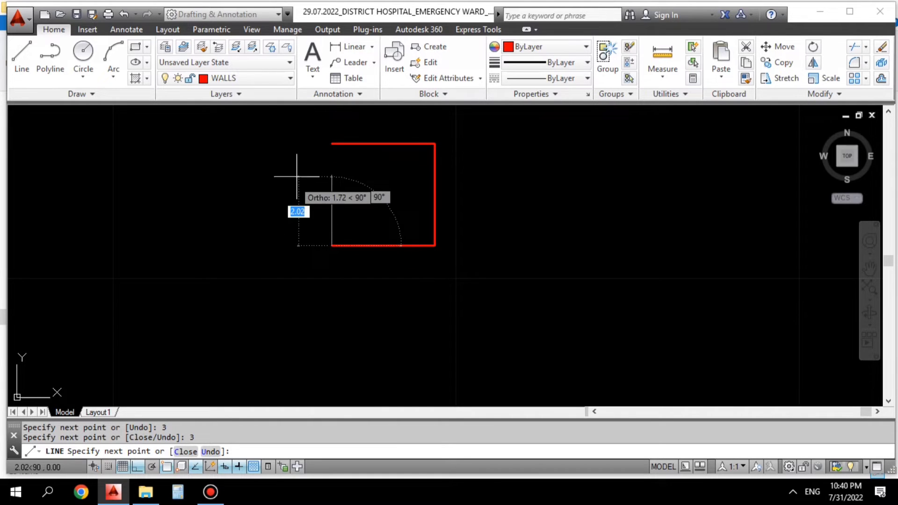
{"action": "left_click", "coordinate": [332, 144]}
{"action": "key", "text": "Escape"}
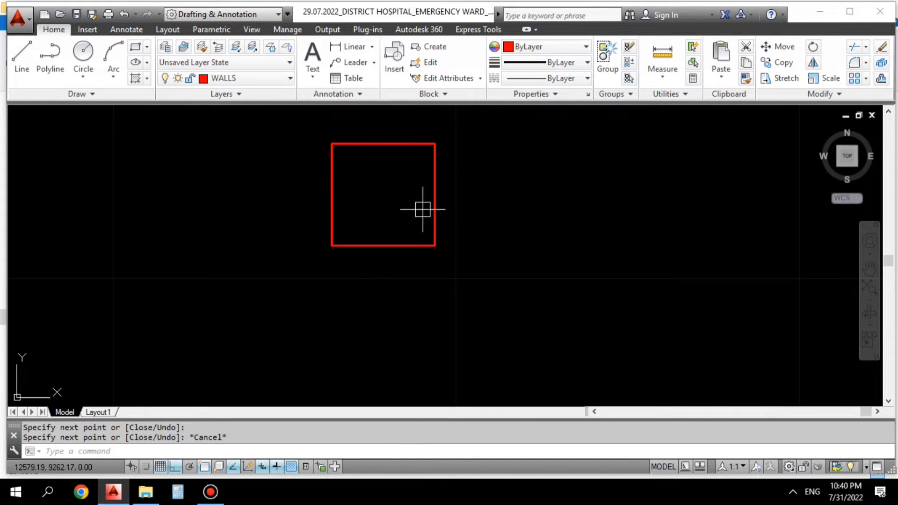
{"action": "mouse_move", "coordinate": [381, 157]}
{"action": "middle_mouse_down"}
{"action": "mouse_move", "coordinate": [374, 197]}
{"action": "mouse_move", "coordinate": [391, 206]}
{"action": "middle_mouse_up"}
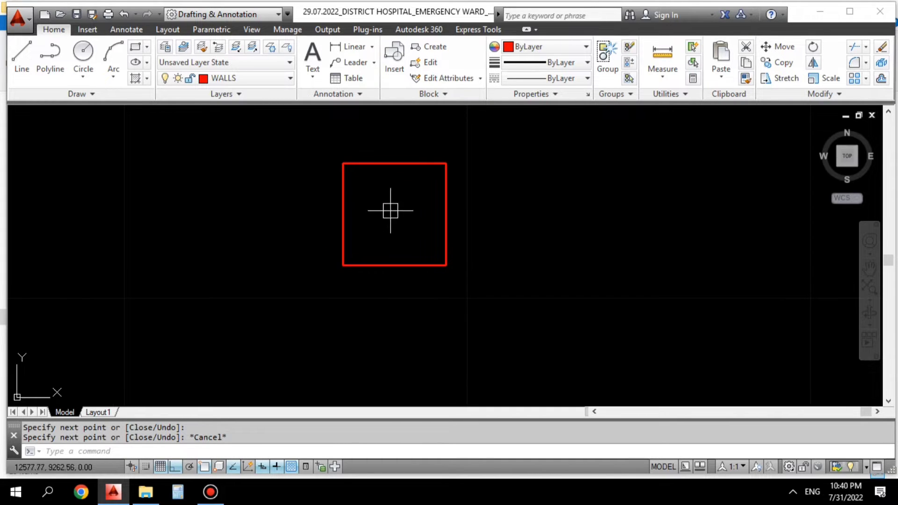
{"action": "scroll", "coordinate": [386, 157], "scroll_direction": "up", "scroll_amount": 2}
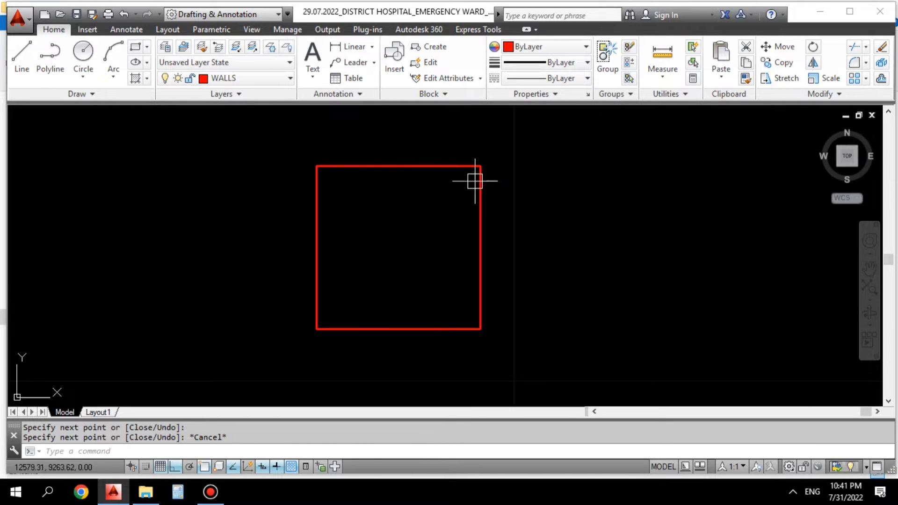
{"action": "middle_click_drag", "start_coordinate": [425, 277], "coordinate": [419, 257]}
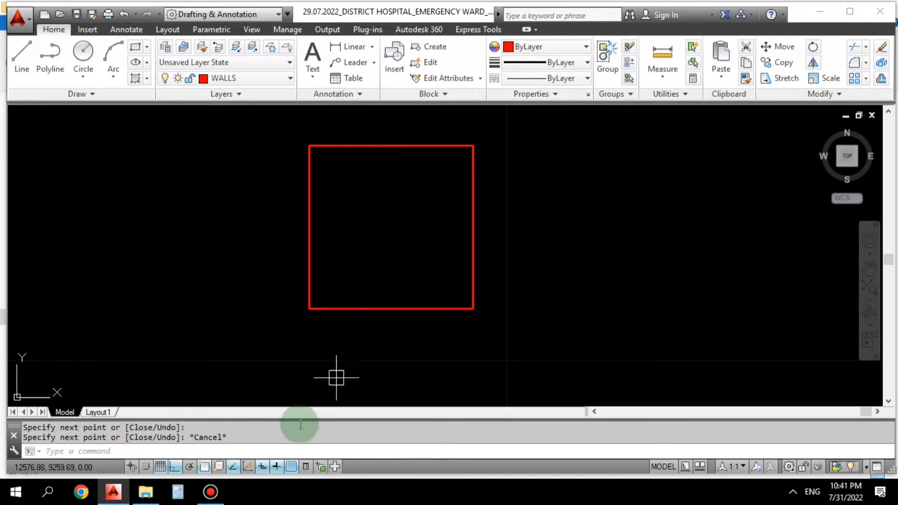
Turn Ortho mode off and draw a freehand slanted line inside the square
{"action": "left_click", "coordinate": [175, 468]}
{"action": "key", "text": "Escape"}
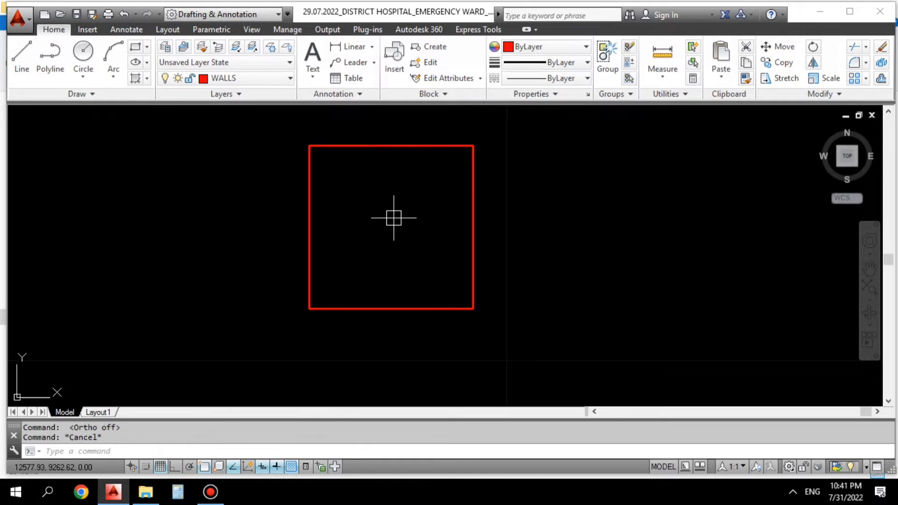
{"action": "type", "text": "l"}
{"action": "key", "text": "Return"}
{"action": "left_click", "coordinate": [370, 229]}
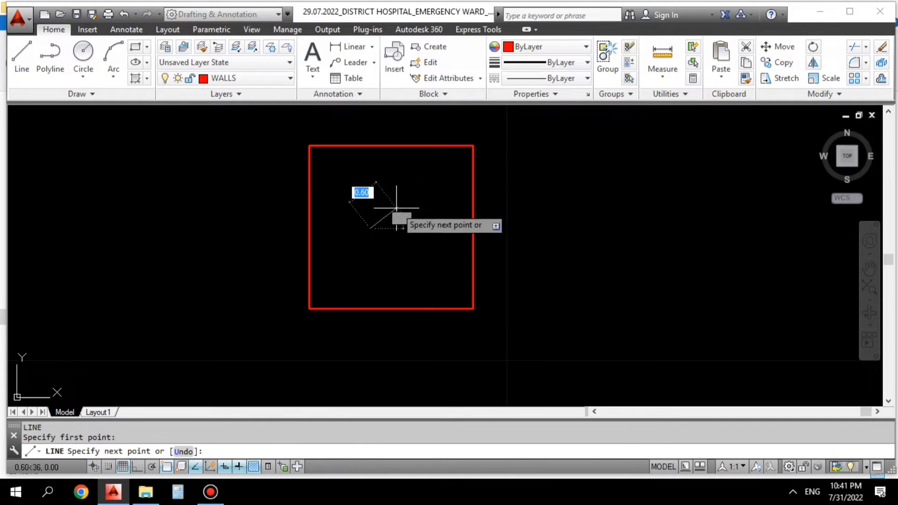
{"action": "left_click", "coordinate": [424, 187]}
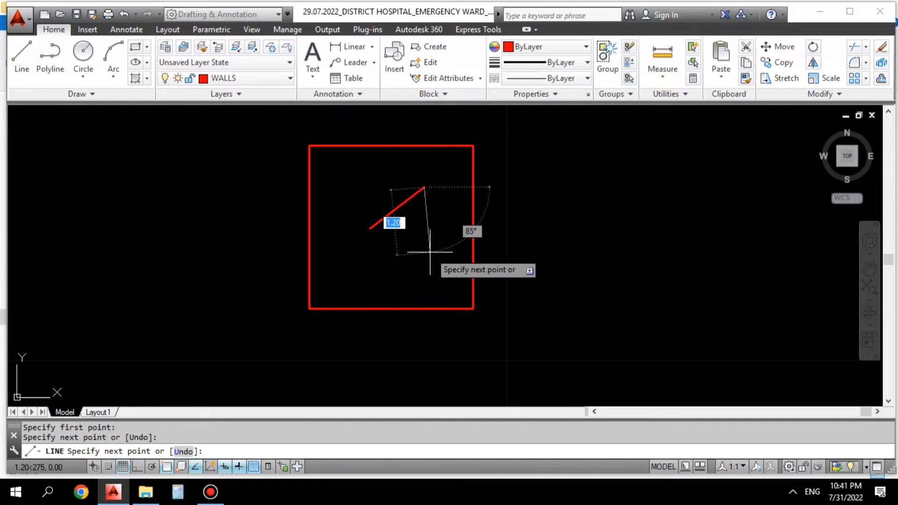
Undo the slanted line, leave the Line command and turn Ortho mode back on
{"action": "key", "text": "ctrl+z"}
{"action": "key", "text": "Escape"}
{"action": "left_click", "coordinate": [202, 464]}
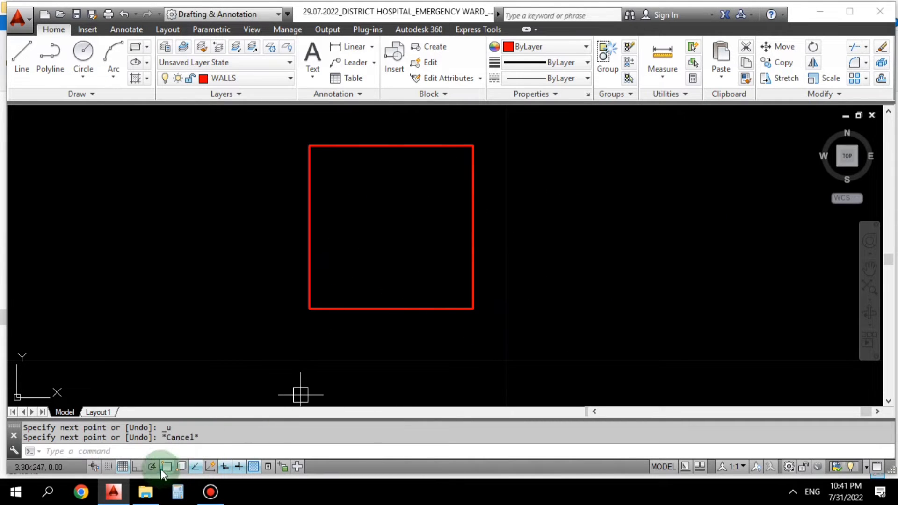
{"action": "left_click", "coordinate": [139, 466]}
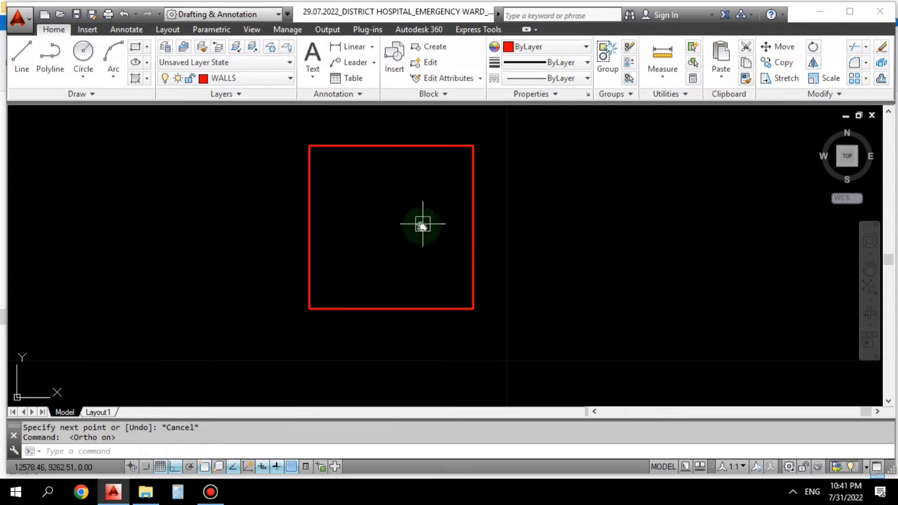
{"action": "mouse_move", "coordinate": [421, 225]}
{"action": "middle_mouse_down"}
{"action": "mouse_move", "coordinate": [397, 256]}
{"action": "mouse_move", "coordinate": [463, 205]}
{"action": "mouse_move", "coordinate": [436, 243]}
{"action": "mouse_move", "coordinate": [433, 262]}
{"action": "middle_mouse_up"}
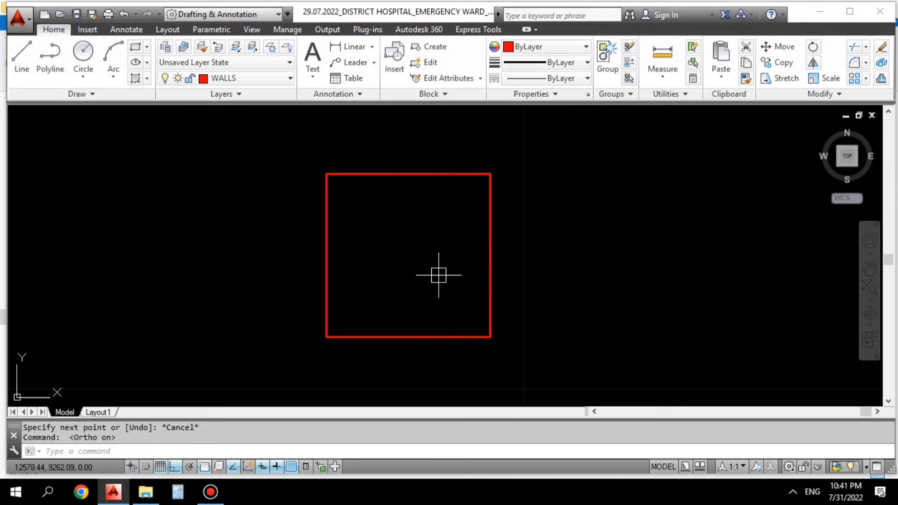
{"action": "key", "text": "Escape"}
{"action": "key", "text": "Escape"}
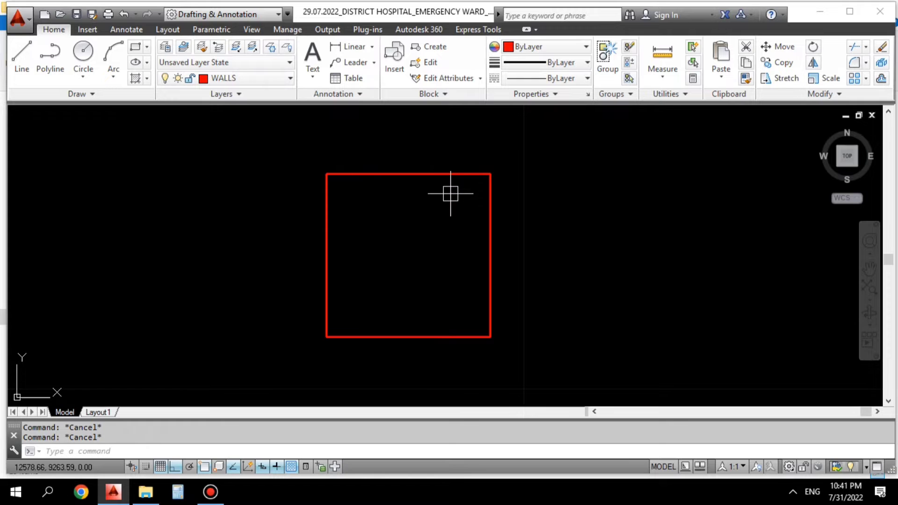
Offset the square's top side outward by a distance of 0.23
{"action": "type", "text": "o"}
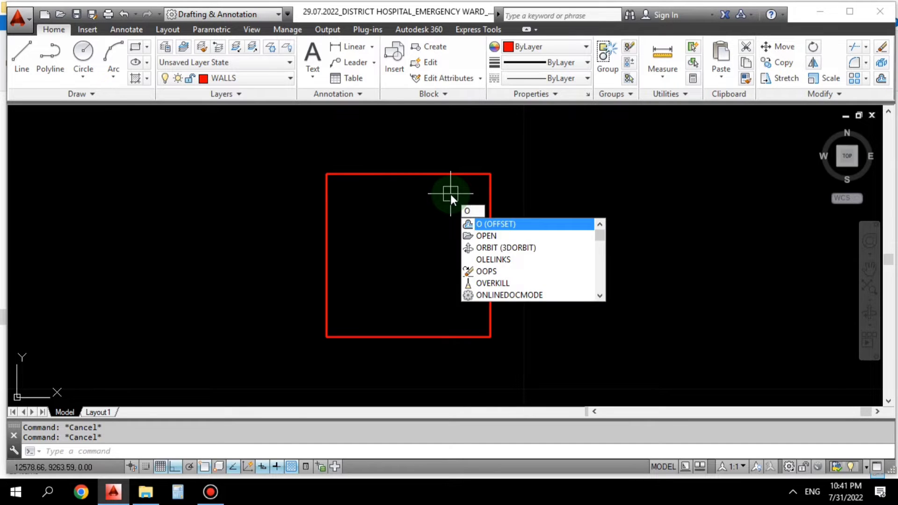
{"action": "key", "text": "Return"}
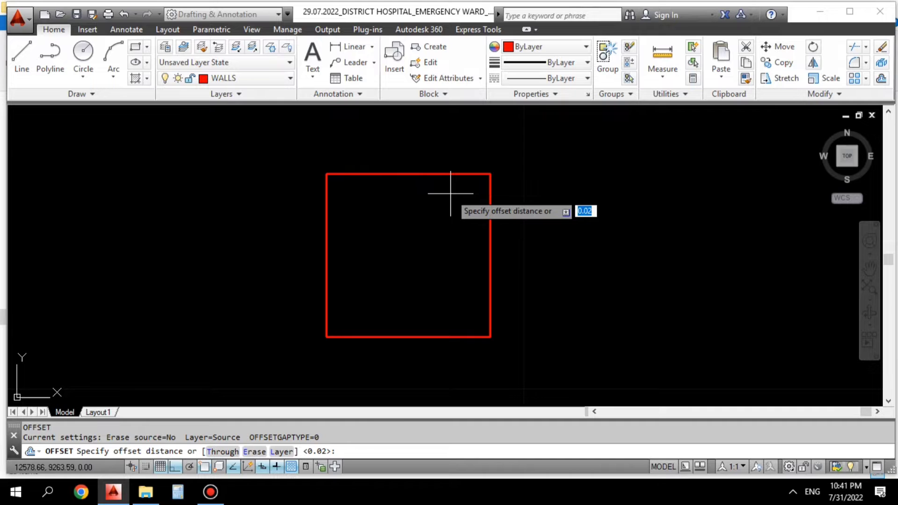
{"action": "type", "text": "0"}
{"action": "key", "text": "Return"}
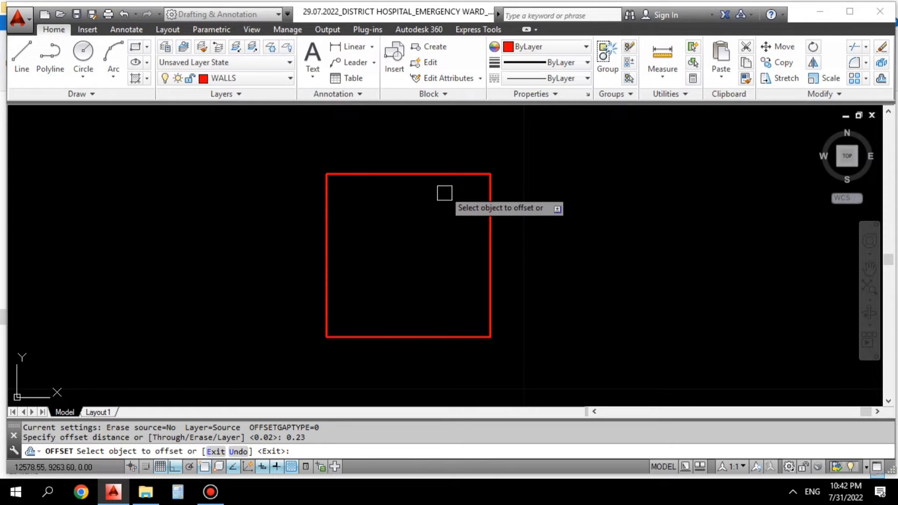
{"action": "left_click", "coordinate": [420, 174]}
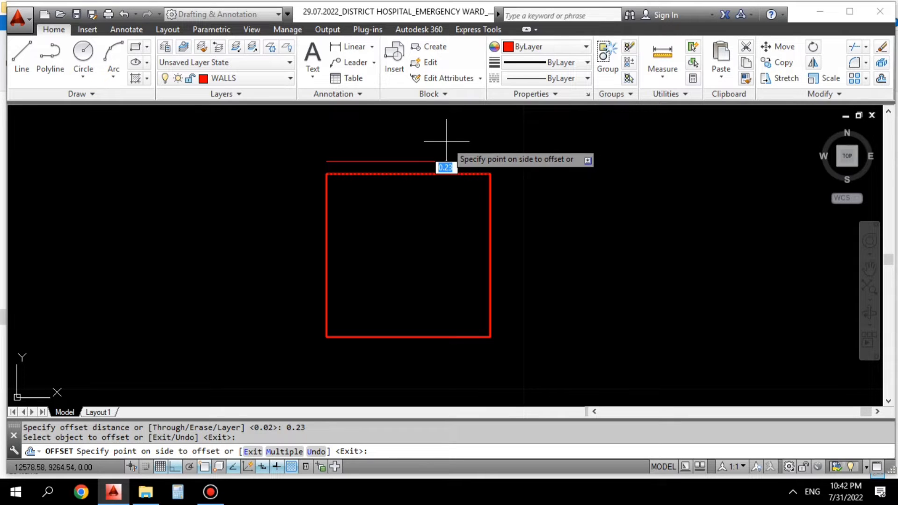
{"action": "scroll", "coordinate": [450, 151], "scroll_direction": "up", "scroll_amount": 2}
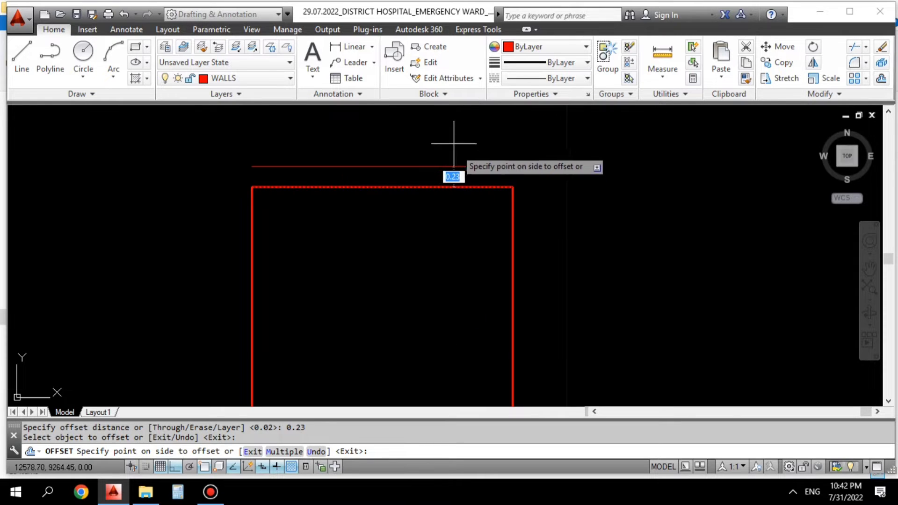
{"action": "left_click", "coordinate": [463, 167]}
{"action": "scroll", "coordinate": [472, 162], "scroll_direction": "down", "scroll_amount": 3}
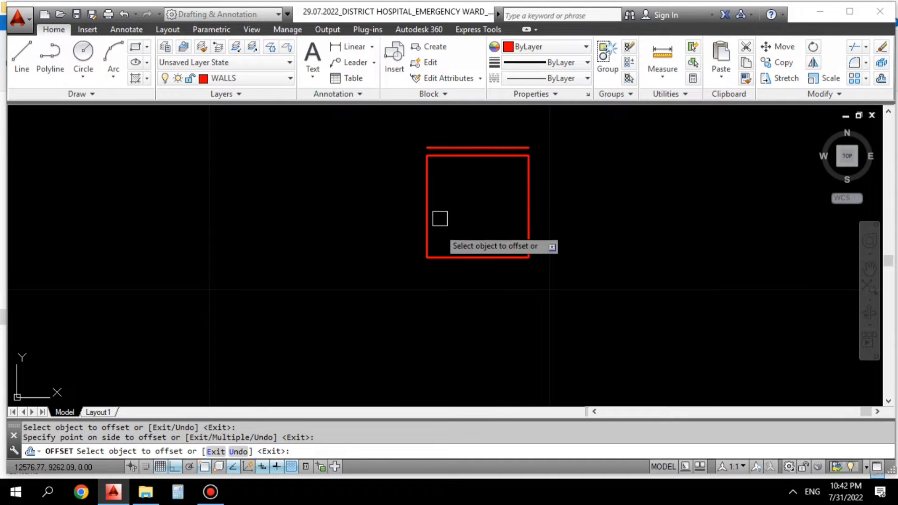
Offset the square's left and bottom sides outward by the same 0.23 distance
{"action": "left_click", "coordinate": [426, 189]}
{"action": "left_click", "coordinate": [320, 224]}
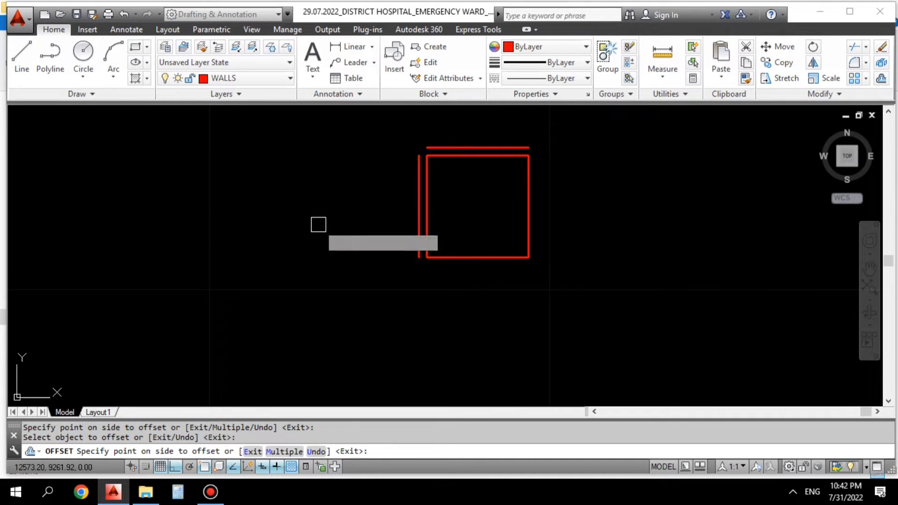
{"action": "scroll", "coordinate": [479, 283], "scroll_direction": "up", "scroll_amount": 2}
{"action": "middle_click_drag", "start_coordinate": [479, 283], "coordinate": [432, 270]}
{"action": "left_click", "coordinate": [420, 225]}
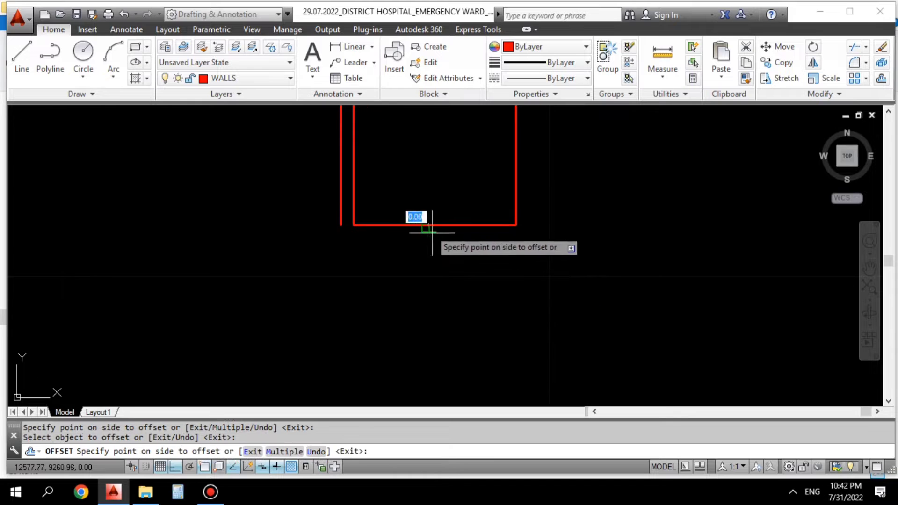
{"action": "left_click", "coordinate": [445, 261]}
Offset the square's right side outward by 0.23 to finish the outer wall lines
{"action": "middle_click_drag", "start_coordinate": [488, 275], "coordinate": [370, 313]}
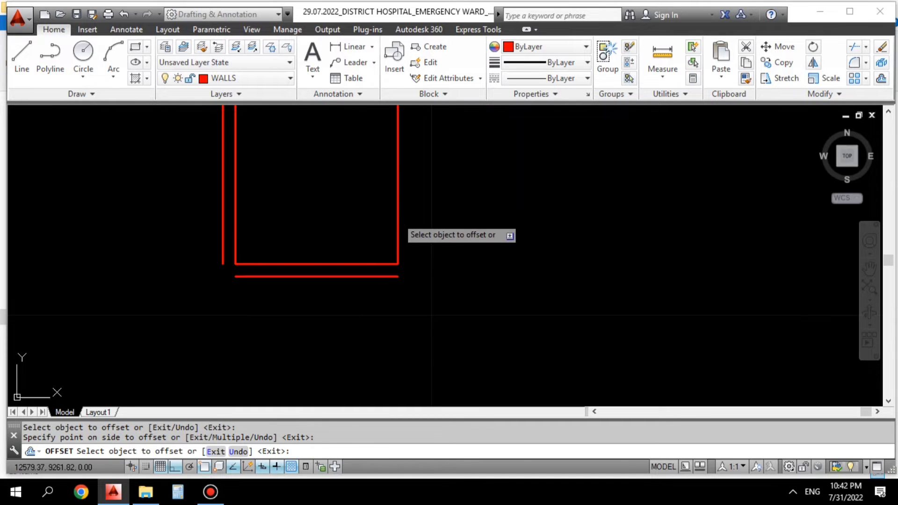
{"action": "left_click", "coordinate": [398, 232]}
{"action": "left_click", "coordinate": [459, 229]}
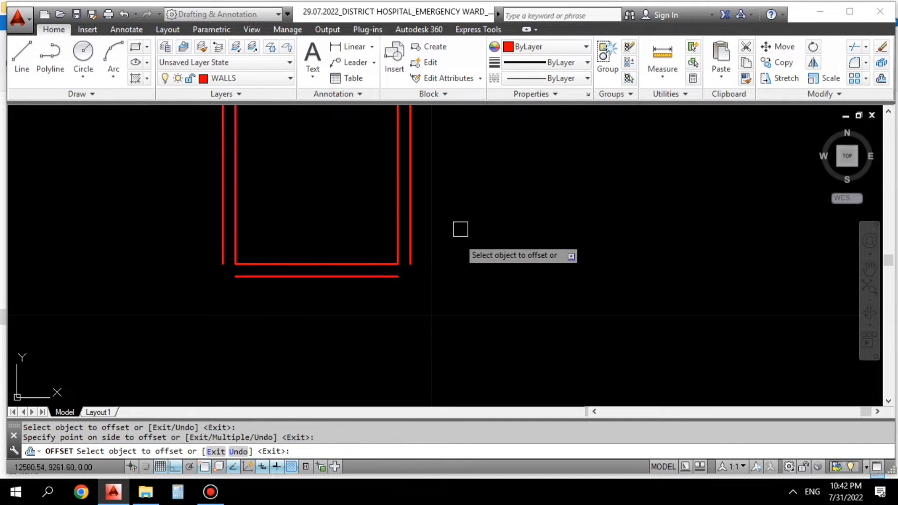
{"action": "scroll", "coordinate": [459, 229], "scroll_direction": "down", "scroll_amount": 2}
{"action": "scroll", "coordinate": [394, 217], "scroll_direction": "up", "scroll_amount": 1}
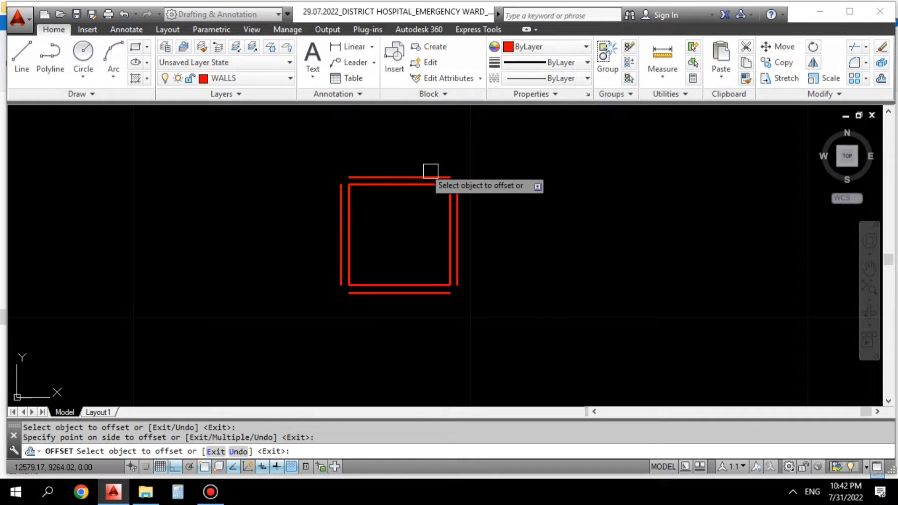
Leave the Offset command and fillet the outer top and left wall lines into a sharp corner
{"action": "scroll", "coordinate": [397, 285], "scroll_direction": "up", "scroll_amount": 2}
{"action": "middle_click_drag", "start_coordinate": [397, 284], "coordinate": [401, 310]}
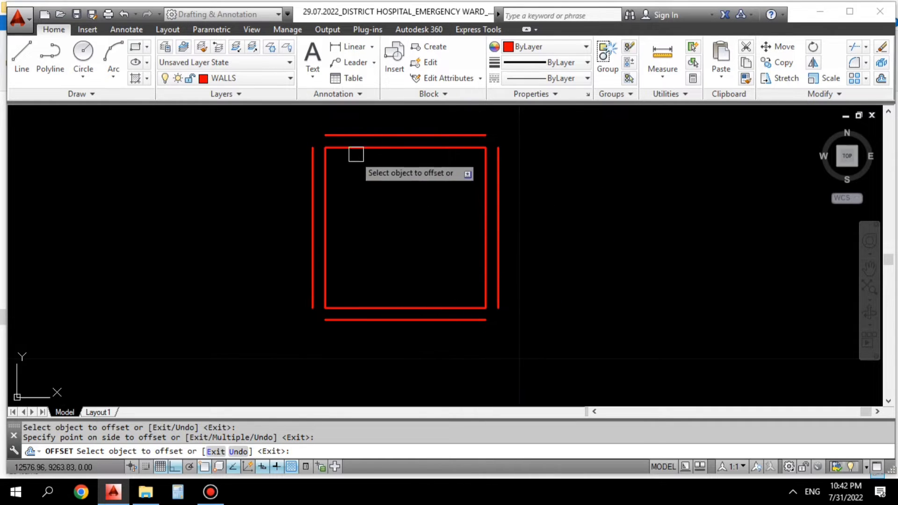
{"action": "scroll", "coordinate": [312, 139], "scroll_direction": "up", "scroll_amount": 2}
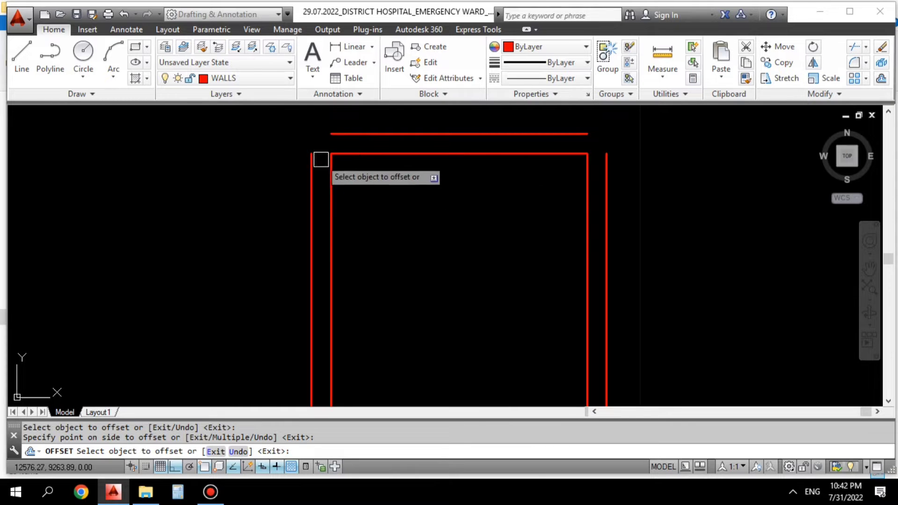
{"action": "scroll", "coordinate": [323, 210], "scroll_direction": "down", "scroll_amount": 2}
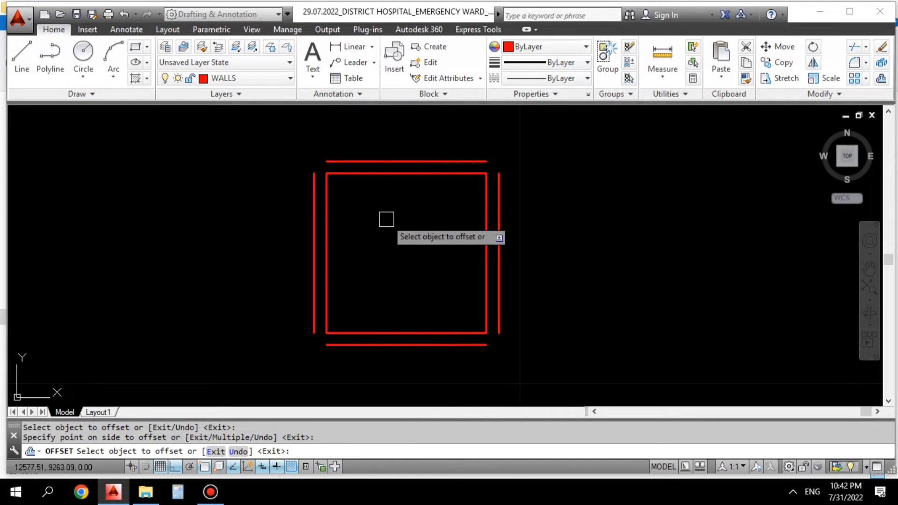
{"action": "key", "text": "Escape"}
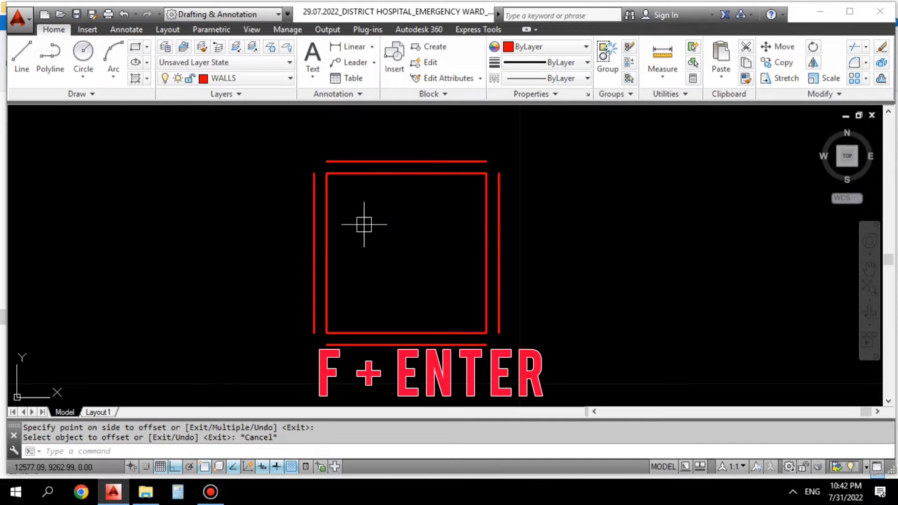
{"action": "type", "text": "f"}
{"action": "key", "text": "Return"}
{"action": "scroll", "coordinate": [340, 171], "scroll_direction": "up", "scroll_amount": 2}
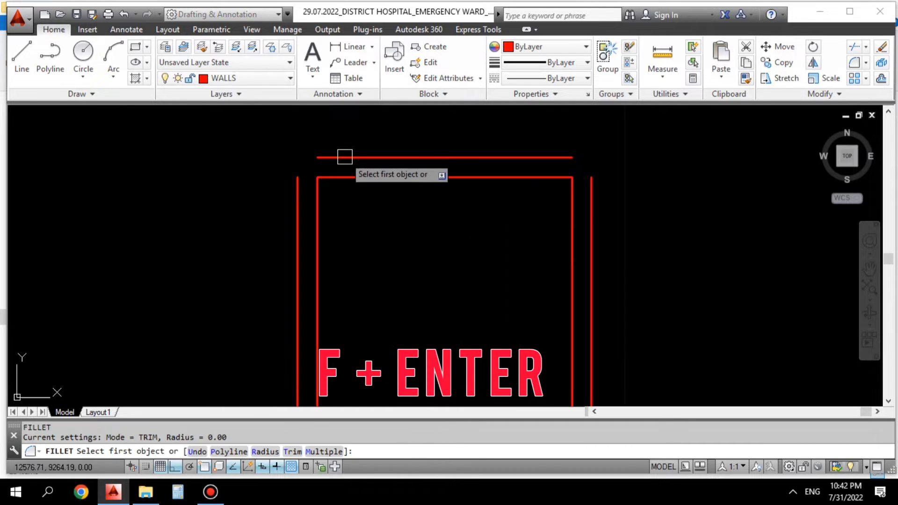
{"action": "left_click", "coordinate": [344, 157]}
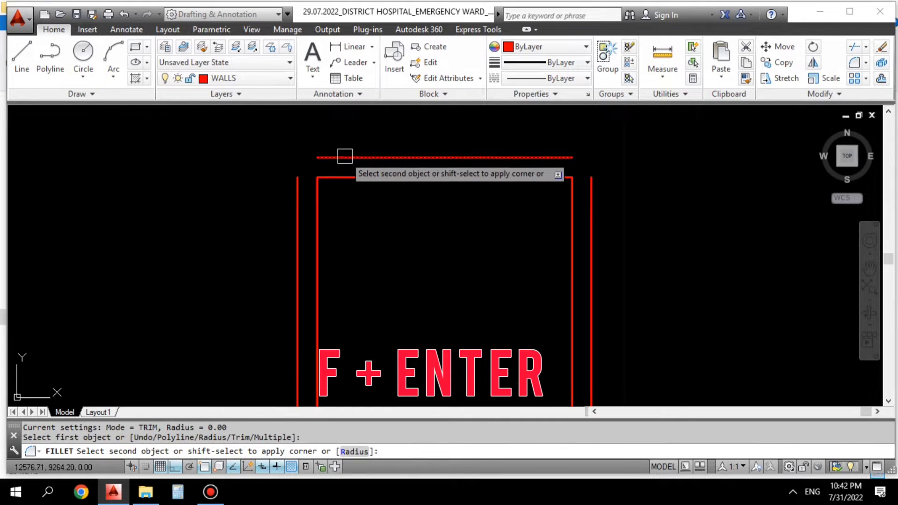
{"action": "left_click", "coordinate": [296, 218]}
Fillet the outer bottom wall line with the outer left and right lines to close both lower corners
{"action": "scroll", "coordinate": [310, 307], "scroll_direction": "down", "scroll_amount": 2}
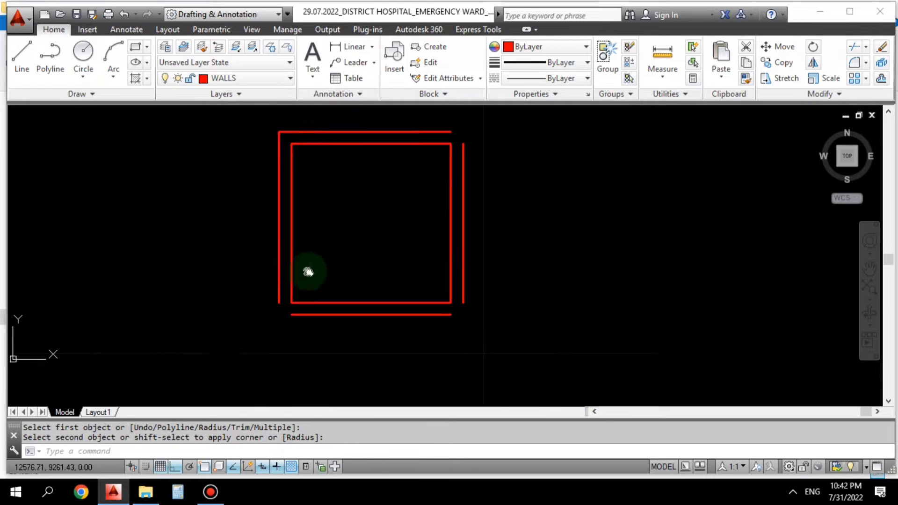
{"action": "key", "text": "Return"}
{"action": "left_click", "coordinate": [280, 258]}
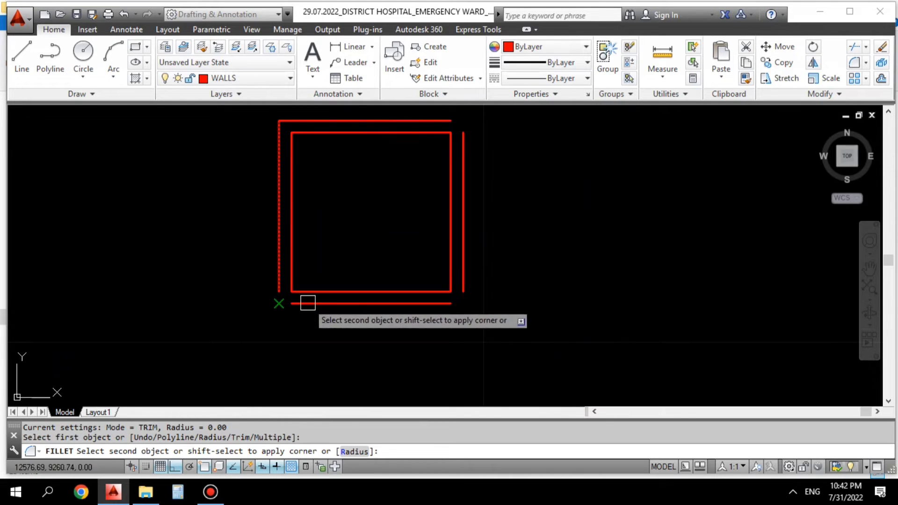
{"action": "left_click", "coordinate": [309, 303]}
{"action": "key", "text": "Return"}
{"action": "left_click", "coordinate": [435, 303]}
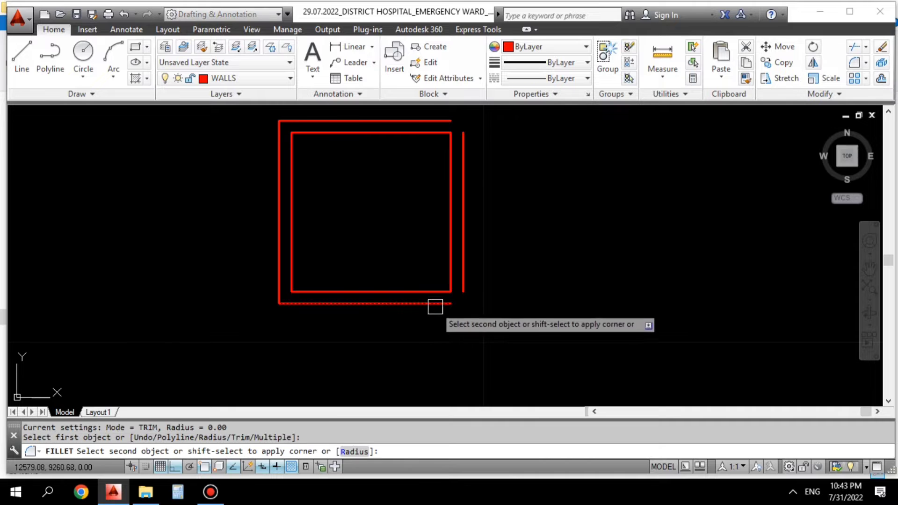
{"action": "left_click", "coordinate": [470, 259]}
Fillet the outer right and top wall lines to close the upper-right corner of the outer square
{"action": "scroll", "coordinate": [482, 250], "scroll_direction": "up", "scroll_amount": 2}
{"action": "key", "text": "Return"}
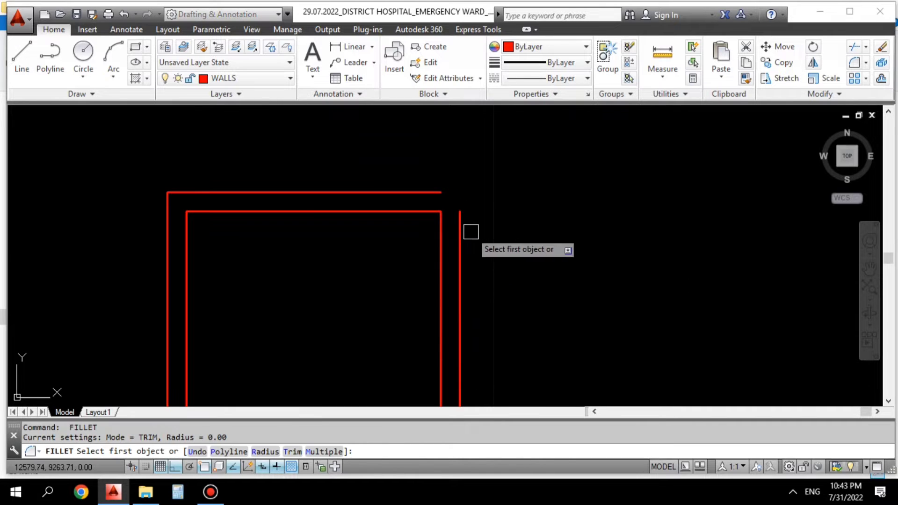
{"action": "left_click", "coordinate": [463, 232]}
{"action": "left_click", "coordinate": [408, 192]}
{"action": "scroll", "coordinate": [449, 224], "scroll_direction": "down", "scroll_amount": 4}
{"action": "key", "text": "Escape"}
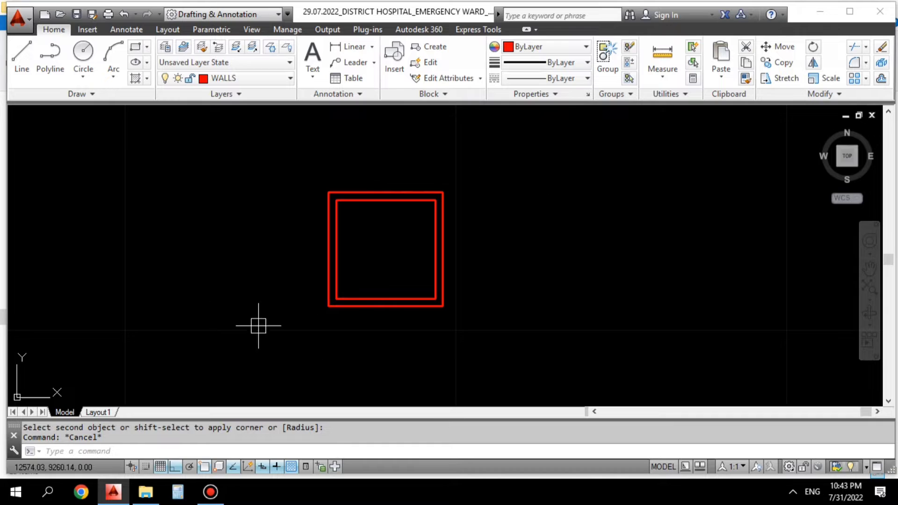
{"action": "scroll", "coordinate": [360, 307], "scroll_direction": "up", "scroll_amount": 2}
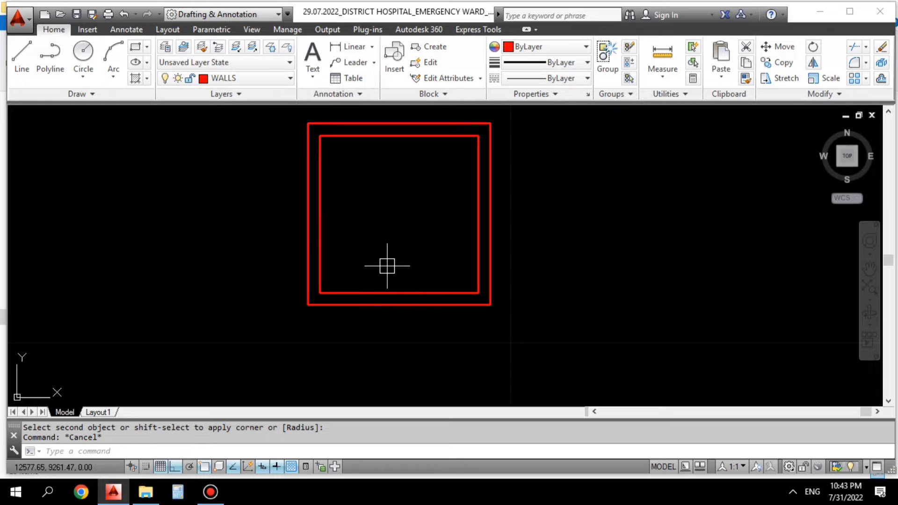
{"action": "scroll", "coordinate": [354, 324], "scroll_direction": "up", "scroll_amount": 2}
{"action": "mouse_move", "coordinate": [333, 321]}
{"action": "middle_mouse_down"}
{"action": "mouse_move", "coordinate": [383, 305]}
{"action": "mouse_move", "coordinate": [369, 306]}
{"action": "middle_mouse_up"}
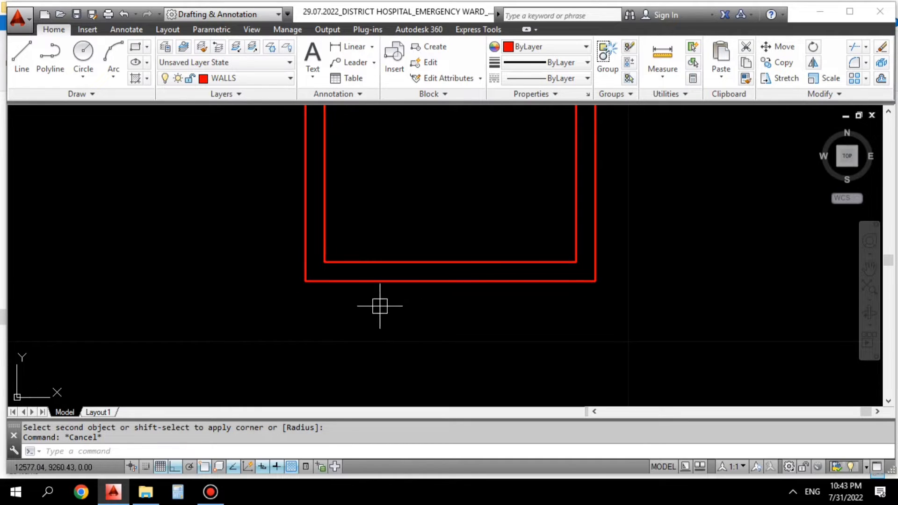
{"action": "scroll", "coordinate": [320, 271], "scroll_direction": "up", "scroll_amount": 2}
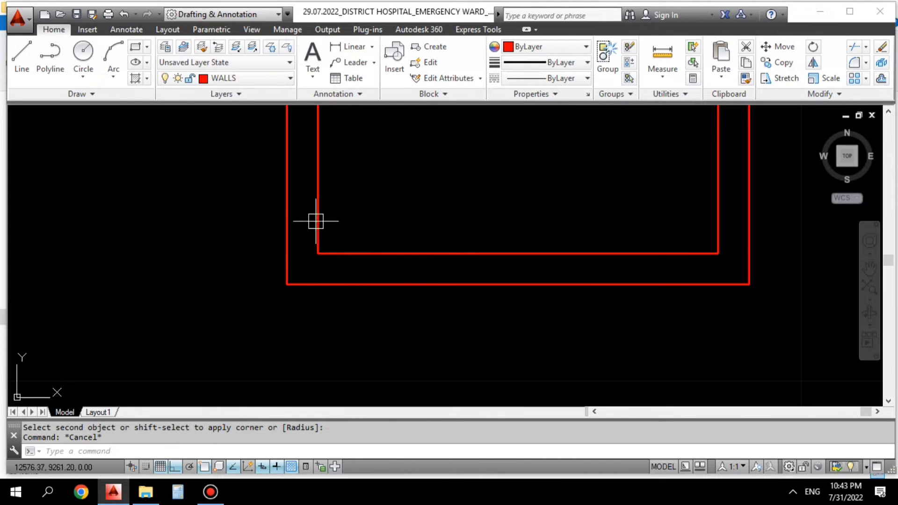
{"action": "scroll", "coordinate": [320, 258], "scroll_direction": "up", "scroll_amount": 2}
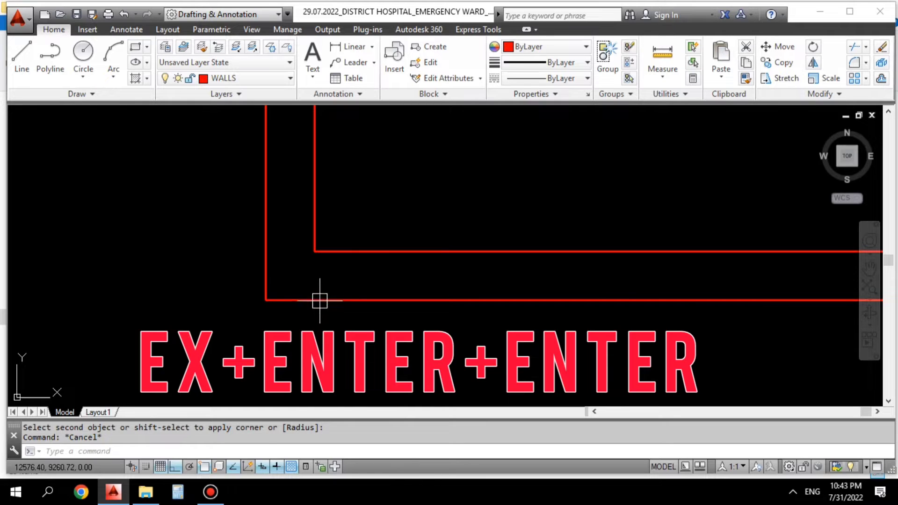
{"action": "scroll", "coordinate": [323, 272], "scroll_direction": "down", "scroll_amount": 2}
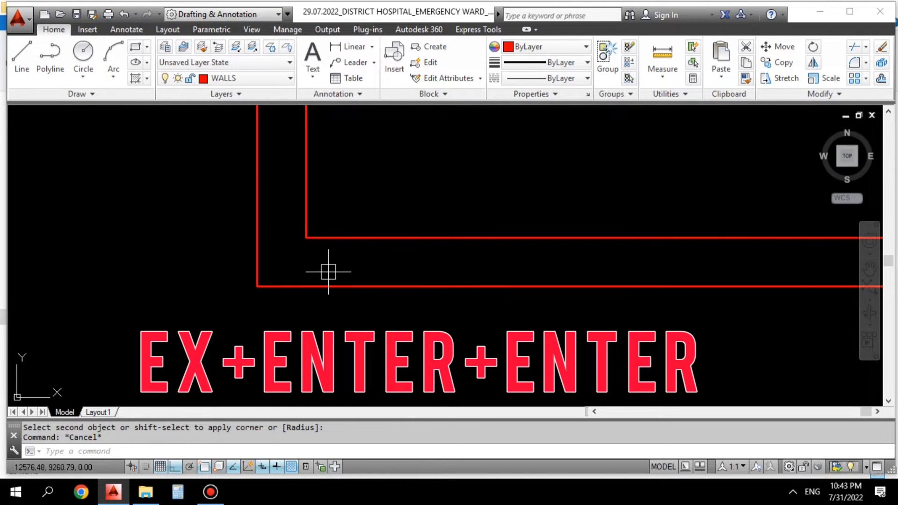
{"action": "type", "text": "EX"}
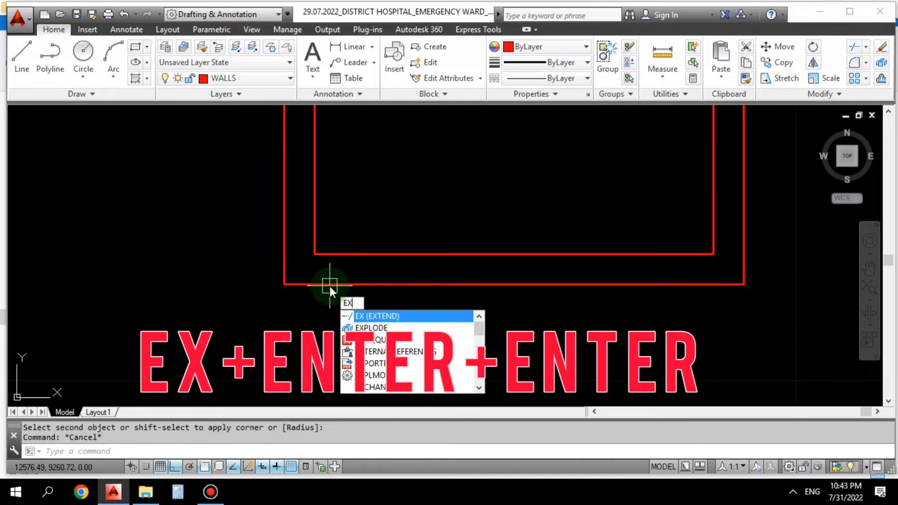
{"action": "key", "text": "Return"}
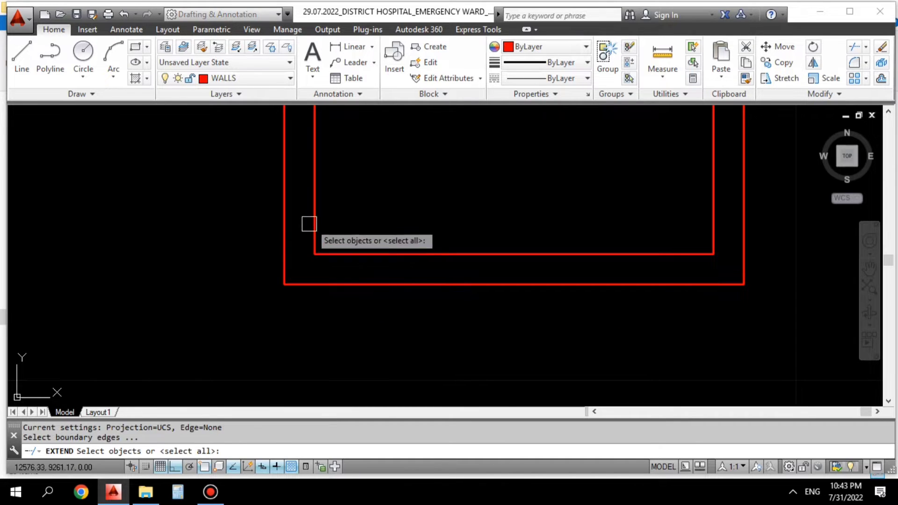
{"action": "scroll", "coordinate": [309, 267], "scroll_direction": "up", "scroll_amount": 2}
{"action": "scroll", "coordinate": [318, 234], "scroll_direction": "up", "scroll_amount": 2}
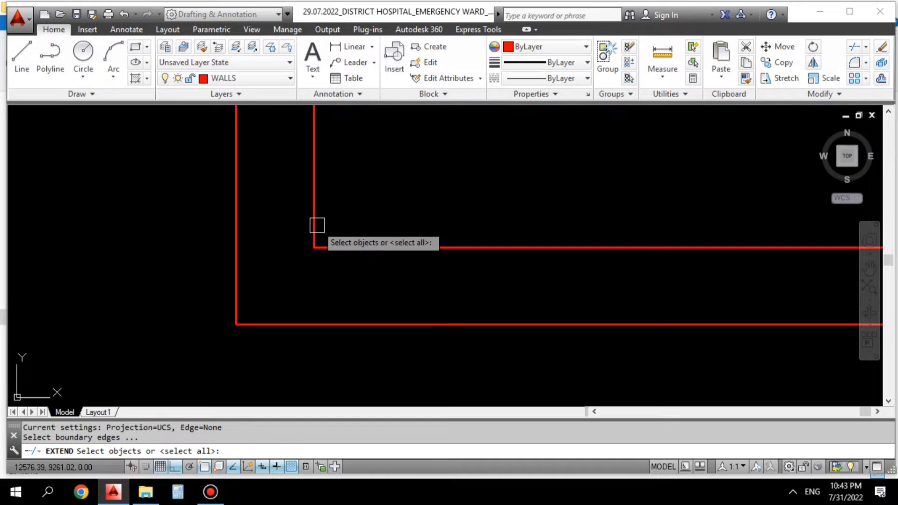
{"action": "left_click", "coordinate": [311, 214]}
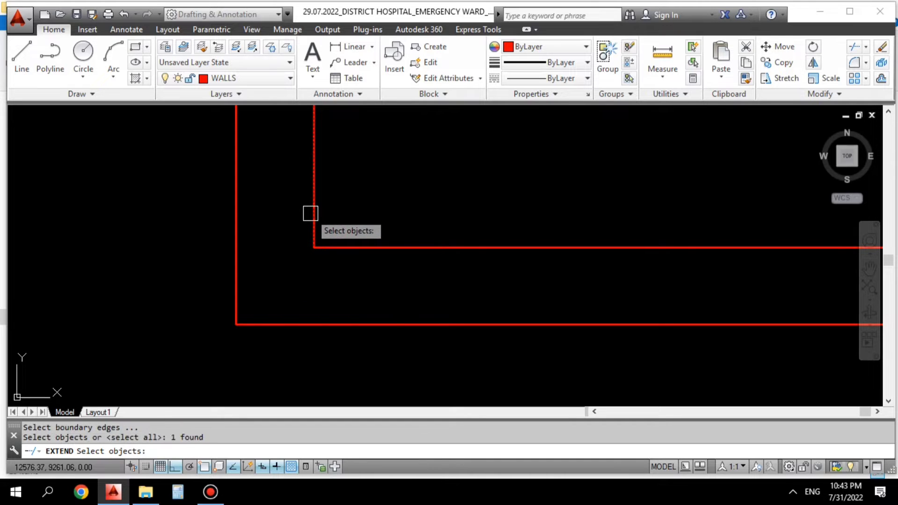
{"action": "key", "text": "Escape"}
{"action": "key", "text": "Escape"}
Extend the inner left wall line down to the outer bottom wall line, using all objects as boundaries
{"action": "type", "text": "ex"}
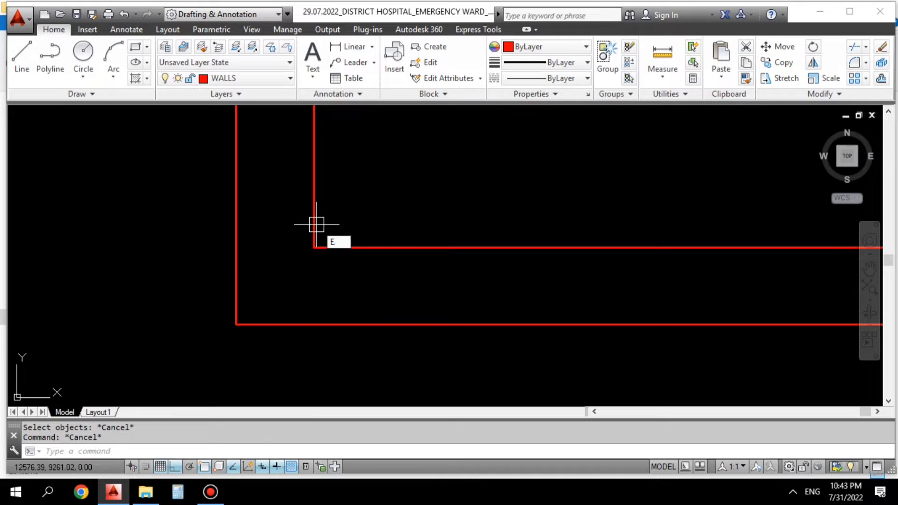
{"action": "key", "text": "Return"}
{"action": "key", "text": "Return"}
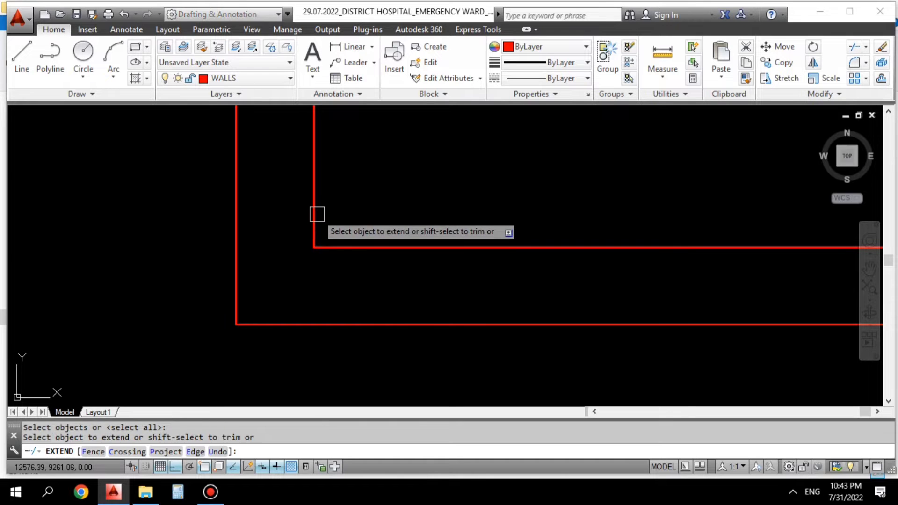
{"action": "left_click", "coordinate": [316, 219]}
{"action": "middle_click_drag", "start_coordinate": [349, 275], "coordinate": [335, 269]}
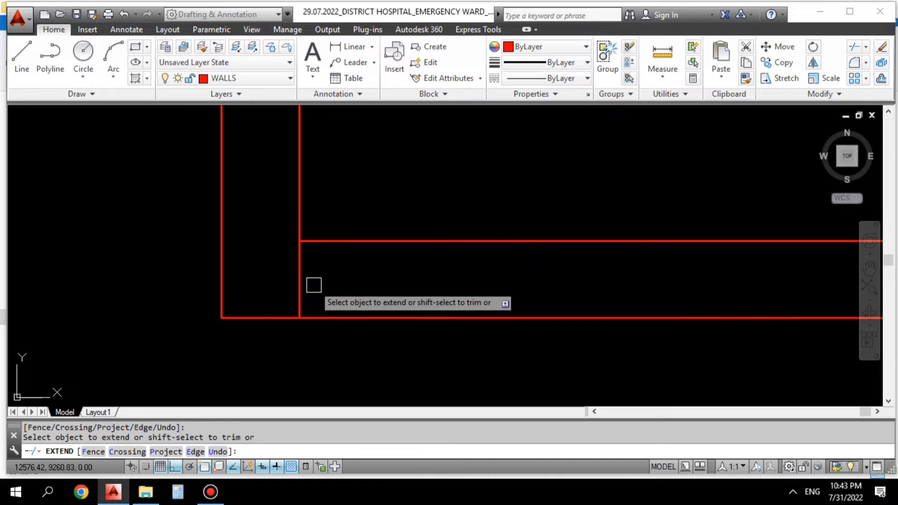
{"action": "scroll", "coordinate": [316, 253], "scroll_direction": "down", "scroll_amount": 6}
{"action": "key", "text": "Escape"}
{"action": "key", "text": "Escape"}
{"action": "key", "text": "Escape"}
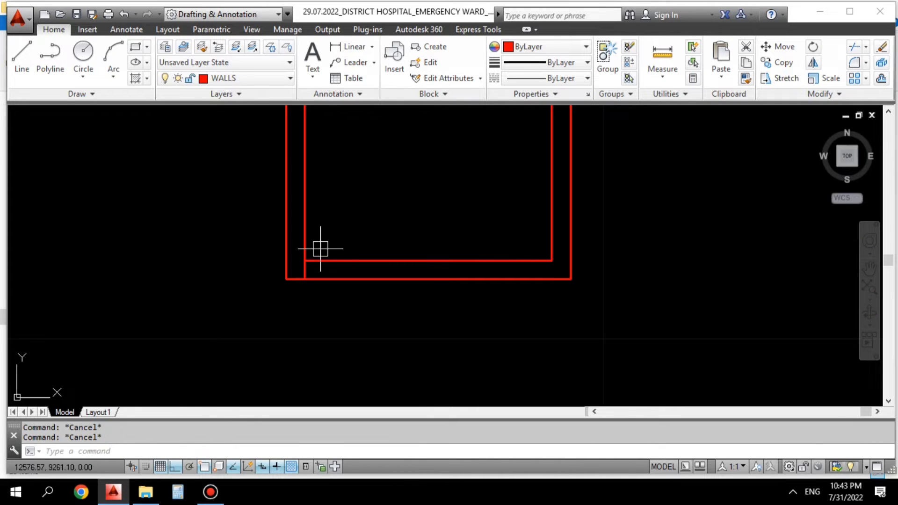
Offset the inner left wall line 1 unit to the right, across the bottom wall
{"action": "scroll", "coordinate": [321, 248], "scroll_direction": "up", "scroll_amount": 2}
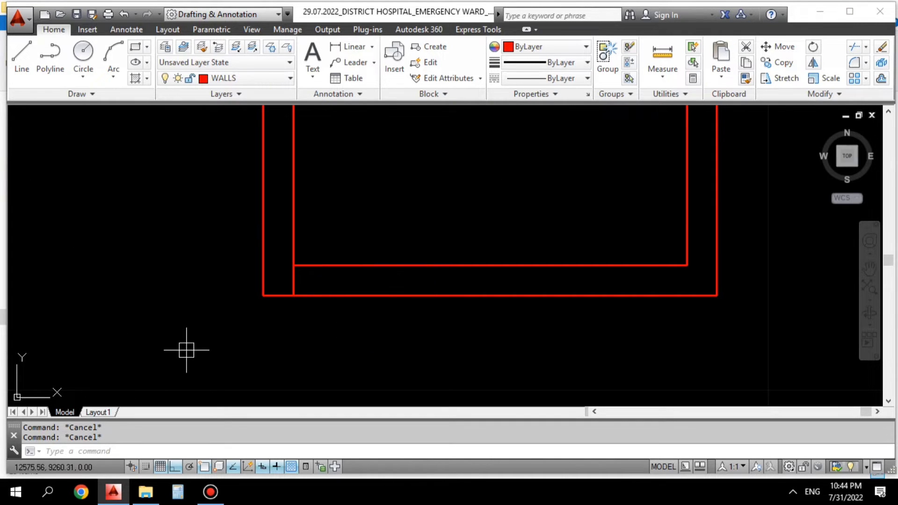
{"action": "middle_click_drag", "start_coordinate": [269, 303], "coordinate": [267, 302]}
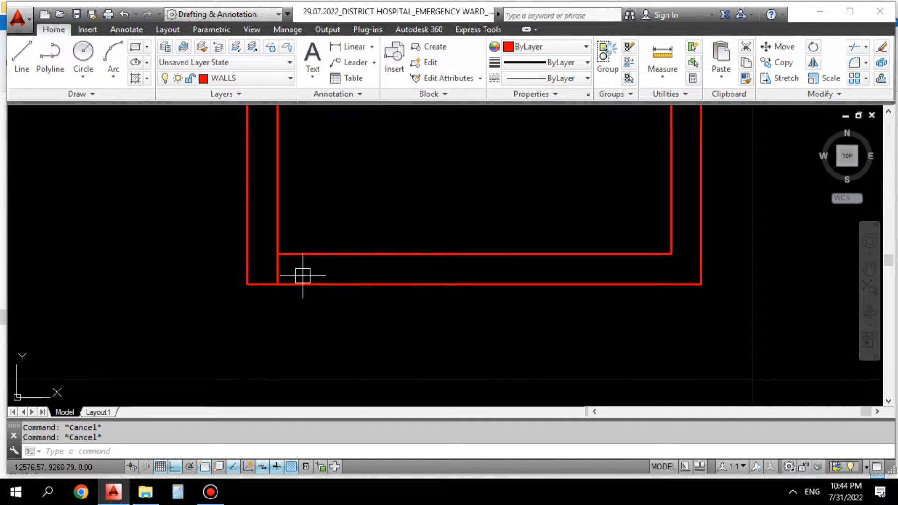
{"action": "scroll", "coordinate": [295, 283], "scroll_direction": "up", "scroll_amount": 1}
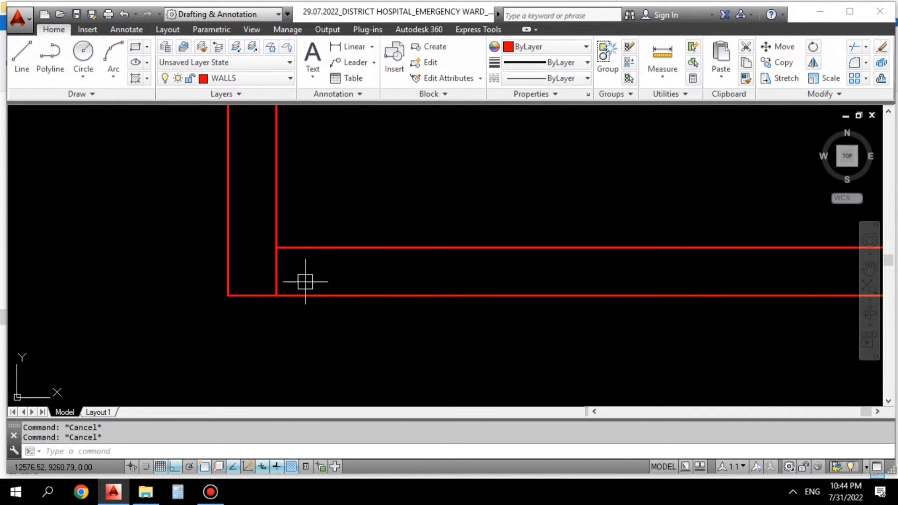
{"action": "middle_click_drag", "start_coordinate": [310, 282], "coordinate": [299, 289]}
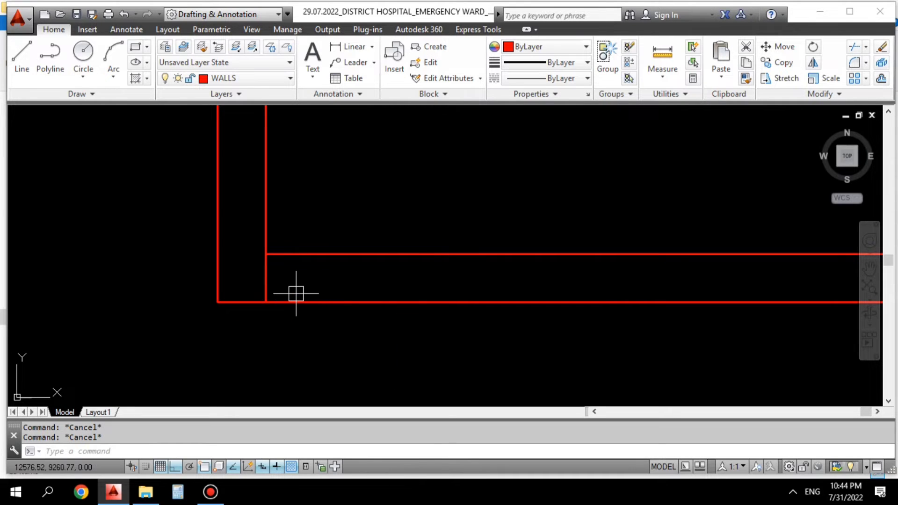
{"action": "type", "text": "o"}
{"action": "key", "text": "Return"}
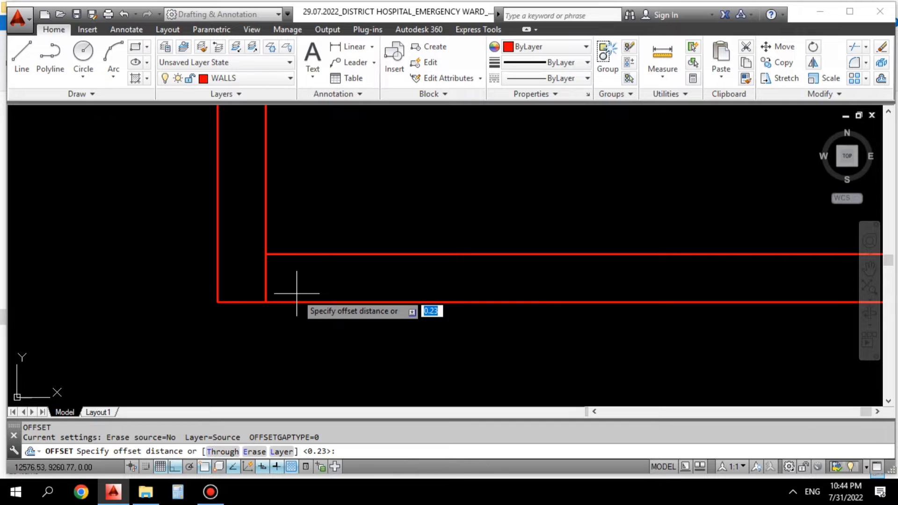
{"action": "type", "text": "1"}
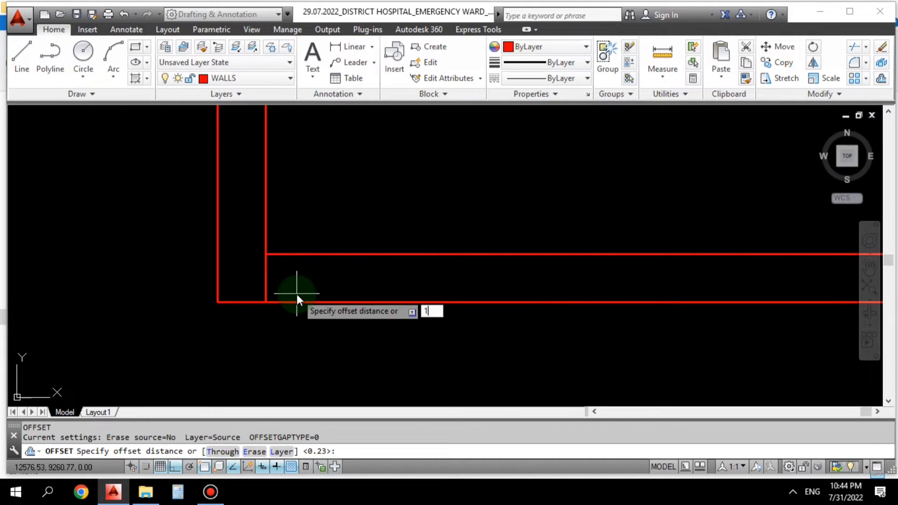
{"action": "key", "text": "Return"}
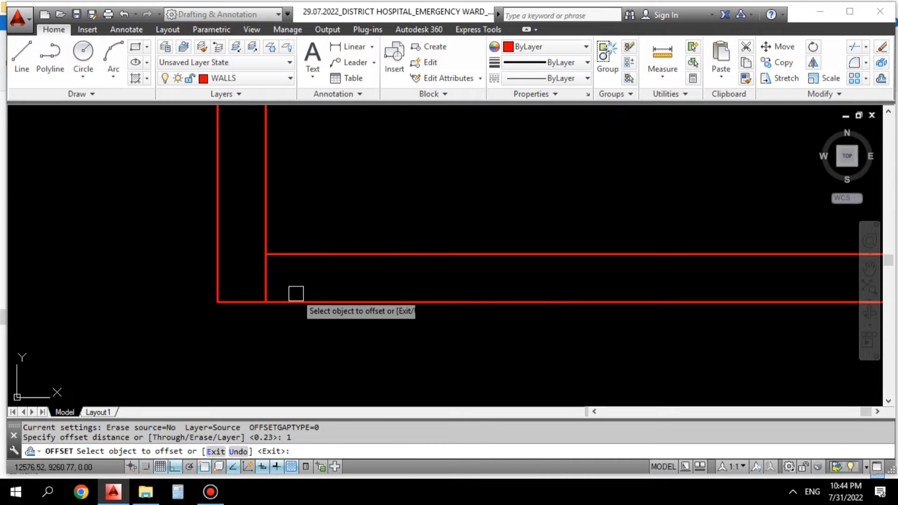
{"action": "scroll", "coordinate": [266, 280], "scroll_direction": "up", "scroll_amount": 2}
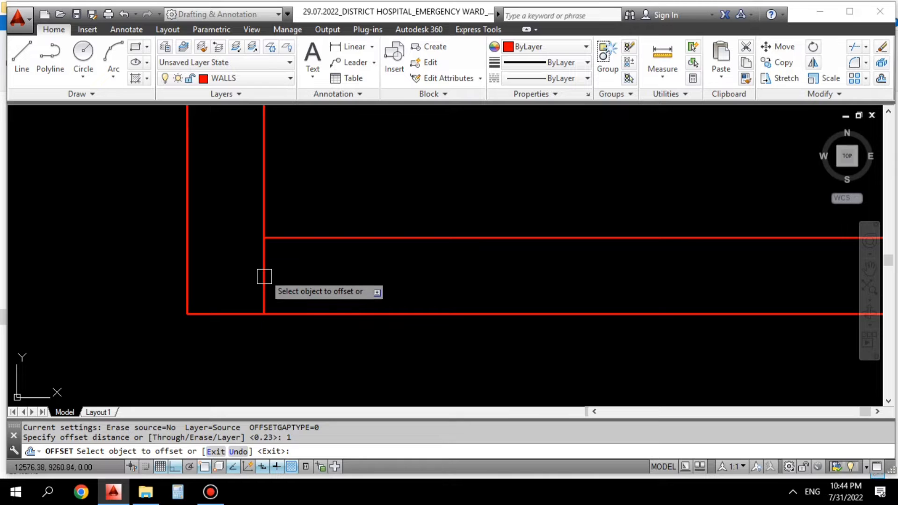
{"action": "left_click", "coordinate": [264, 266]}
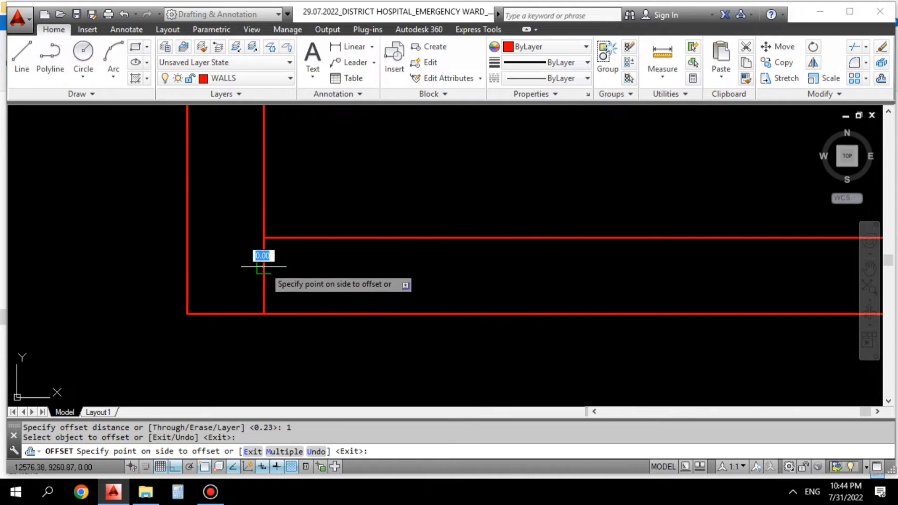
{"action": "scroll", "coordinate": [237, 287], "scroll_direction": "down", "scroll_amount": 6}
{"action": "scroll", "coordinate": [291, 313], "scroll_direction": "up", "scroll_amount": 4}
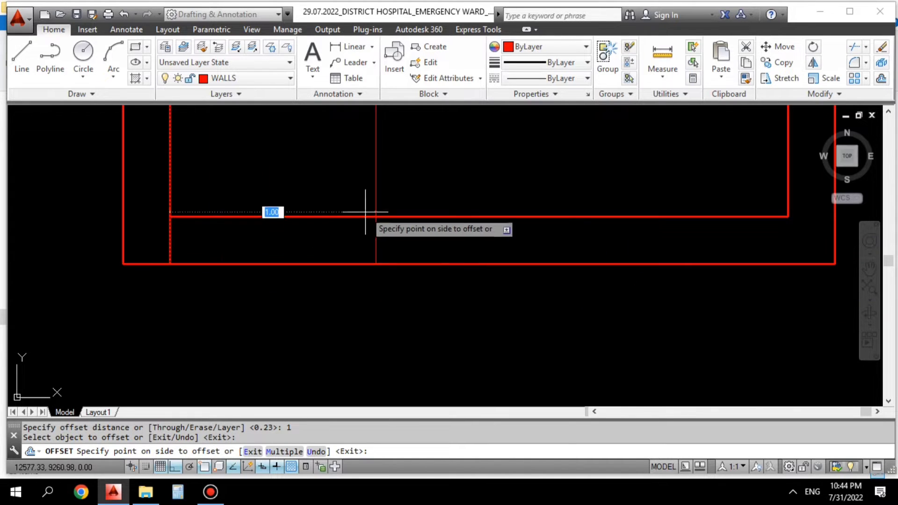
{"action": "scroll", "coordinate": [365, 211], "scroll_direction": "up", "scroll_amount": 2}
{"action": "middle_click_drag", "start_coordinate": [380, 237], "coordinate": [461, 242]}
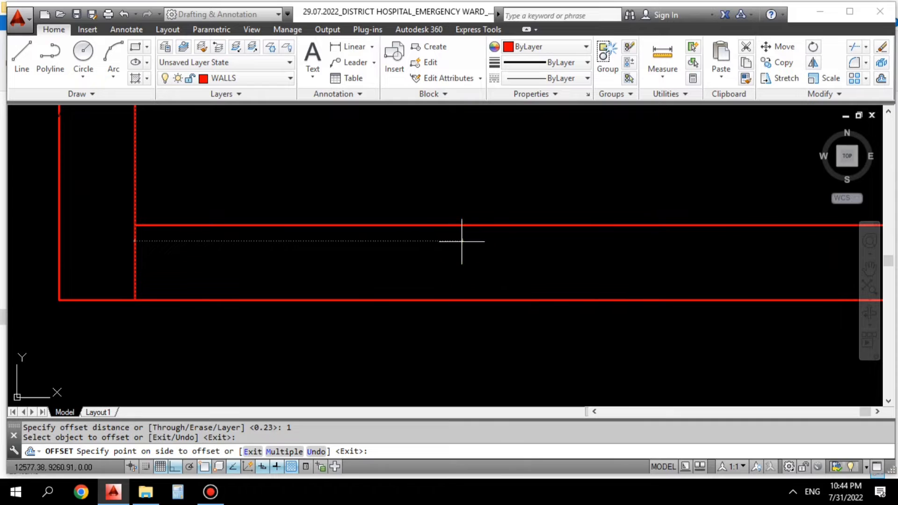
{"action": "left_click", "coordinate": [485, 263]}
{"action": "scroll", "coordinate": [316, 298], "scroll_direction": "down", "scroll_amount": 4}
{"action": "middle_click_drag", "start_coordinate": [349, 310], "coordinate": [368, 283]}
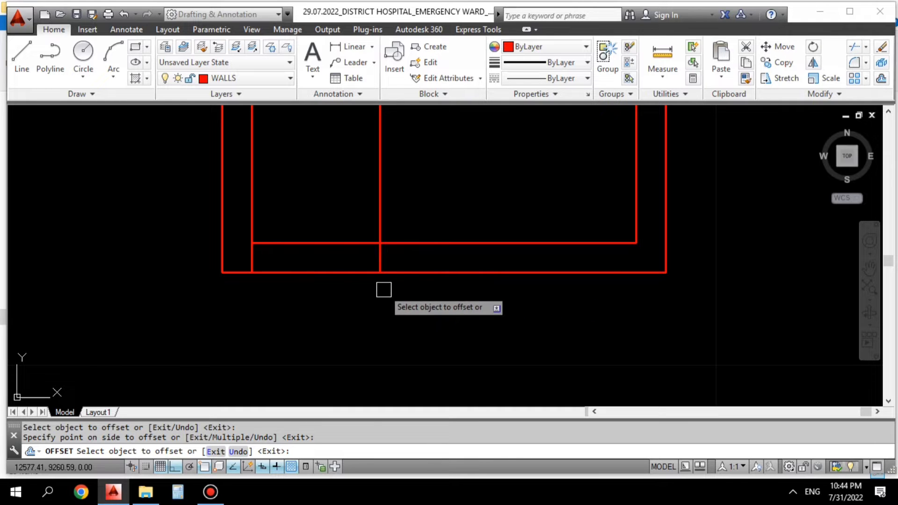
{"action": "key", "text": "Escape"}
Trim the inner and outer bottom wall lines between the inner left wall line and the vertical offset line, using all objects as cutting edges
{"action": "scroll", "coordinate": [341, 314], "scroll_direction": "down", "scroll_amount": 4}
{"action": "scroll", "coordinate": [341, 309], "scroll_direction": "up", "scroll_amount": 4}
{"action": "scroll", "coordinate": [335, 326], "scroll_direction": "down", "scroll_amount": 2}
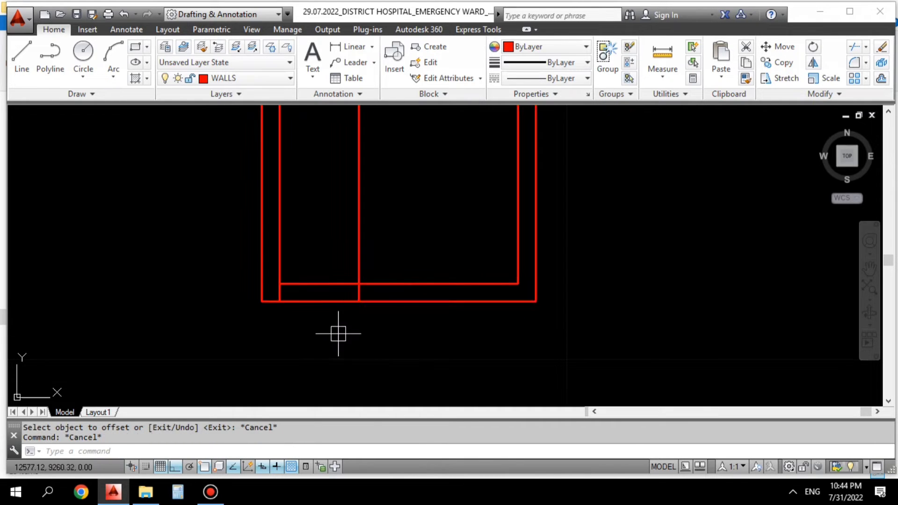
{"action": "middle_click_drag", "start_coordinate": [320, 302], "coordinate": [313, 272]}
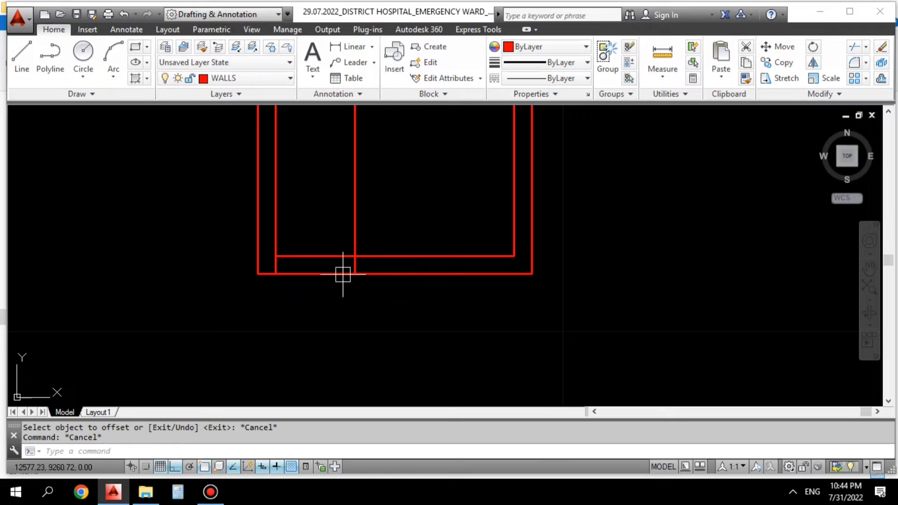
{"action": "scroll", "coordinate": [335, 315], "scroll_direction": "up", "scroll_amount": 2}
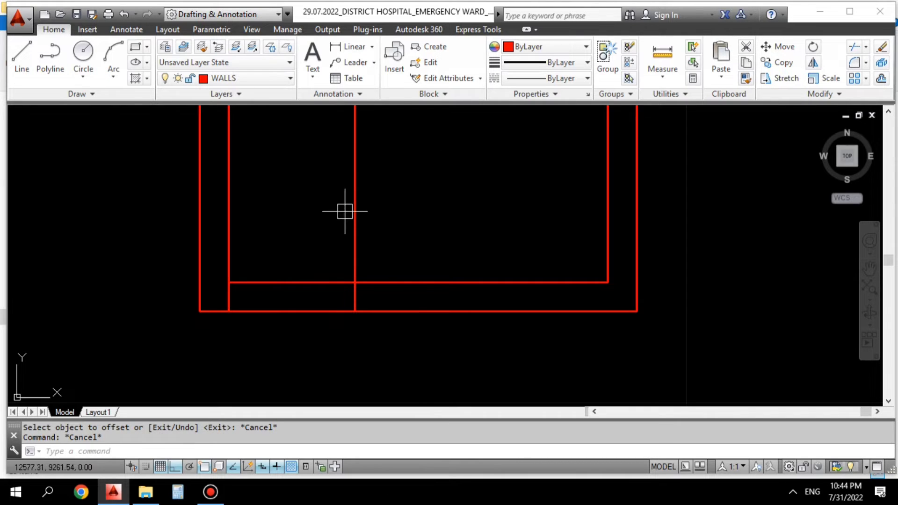
{"action": "key", "text": "Escape"}
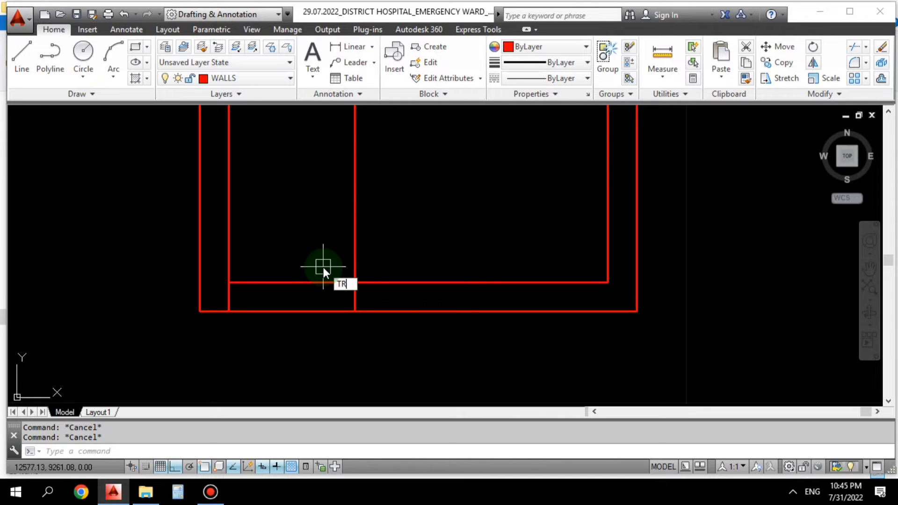
{"action": "key", "text": "Return"}
{"action": "key", "text": "Return"}
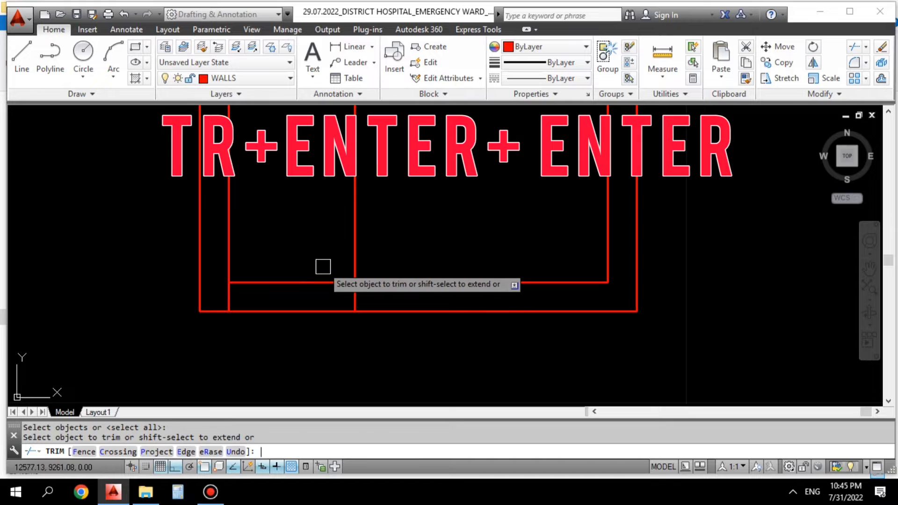
{"action": "scroll", "coordinate": [293, 297], "scroll_direction": "up", "scroll_amount": 2}
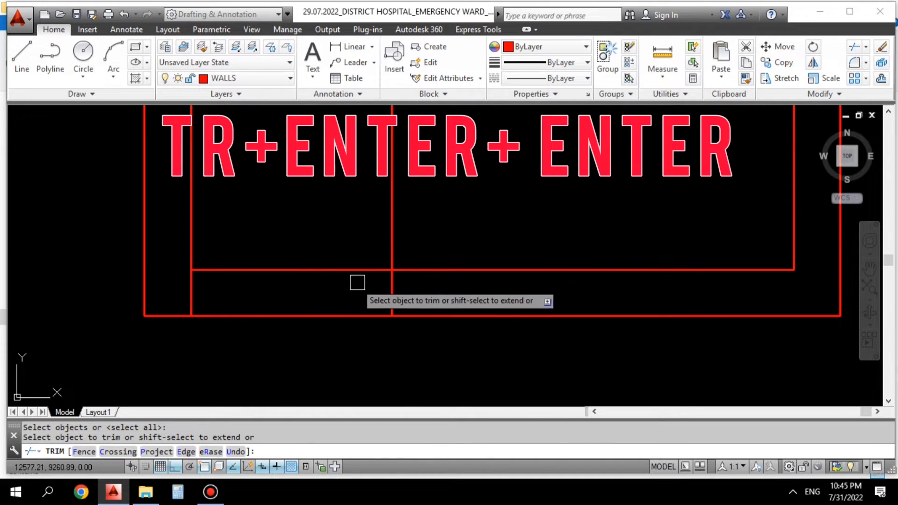
{"action": "left_click", "coordinate": [293, 271]}
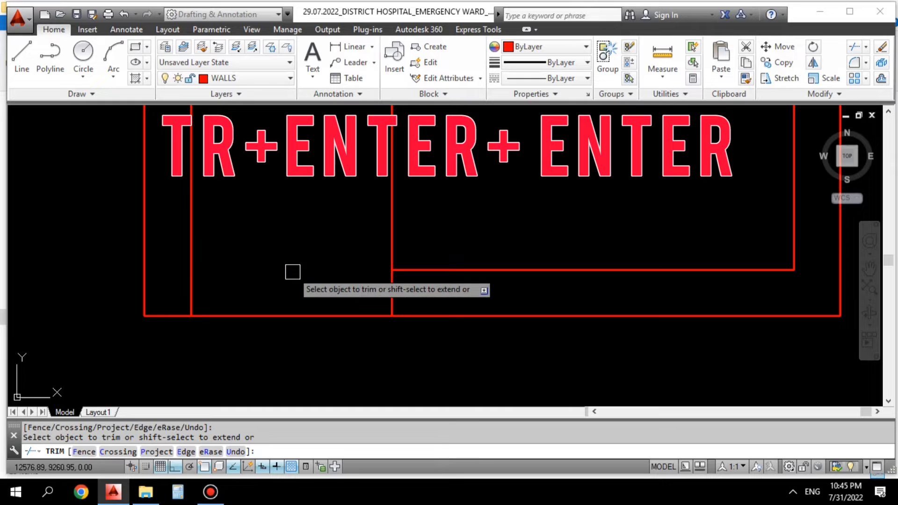
{"action": "left_click", "coordinate": [276, 316]}
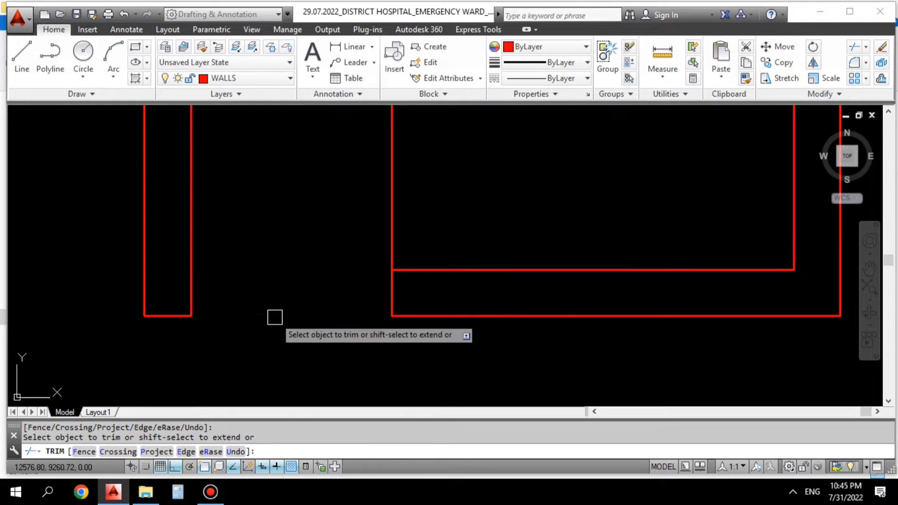
Trim the vertical offset line above the bottom wall so only the door jamb remains, and leave the Trim command
{"action": "left_click", "coordinate": [393, 214]}
{"action": "scroll", "coordinate": [315, 300], "scroll_direction": "down", "scroll_amount": 4}
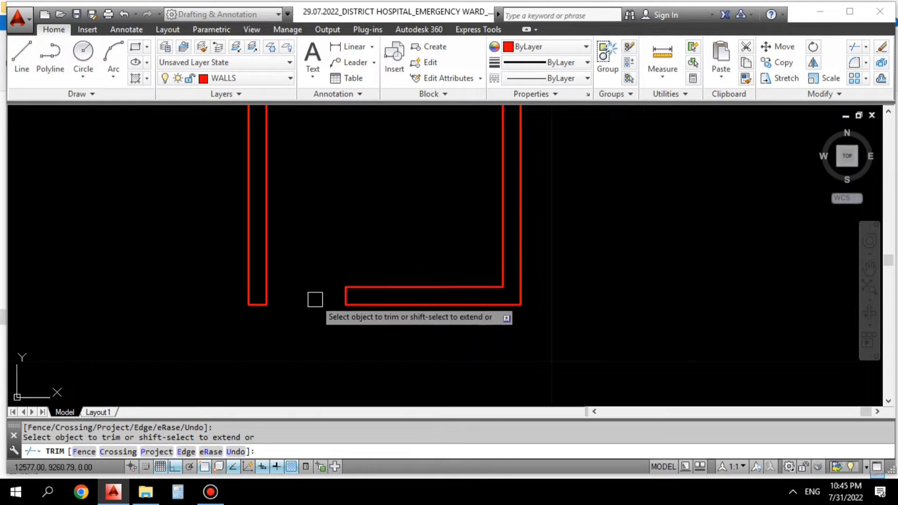
{"action": "scroll", "coordinate": [316, 299], "scroll_direction": "down", "scroll_amount": 2}
{"action": "scroll", "coordinate": [315, 316], "scroll_direction": "up", "scroll_amount": 2}
{"action": "key", "text": "Escape"}
{"action": "key", "text": "Escape"}
{"action": "key", "text": "Escape"}
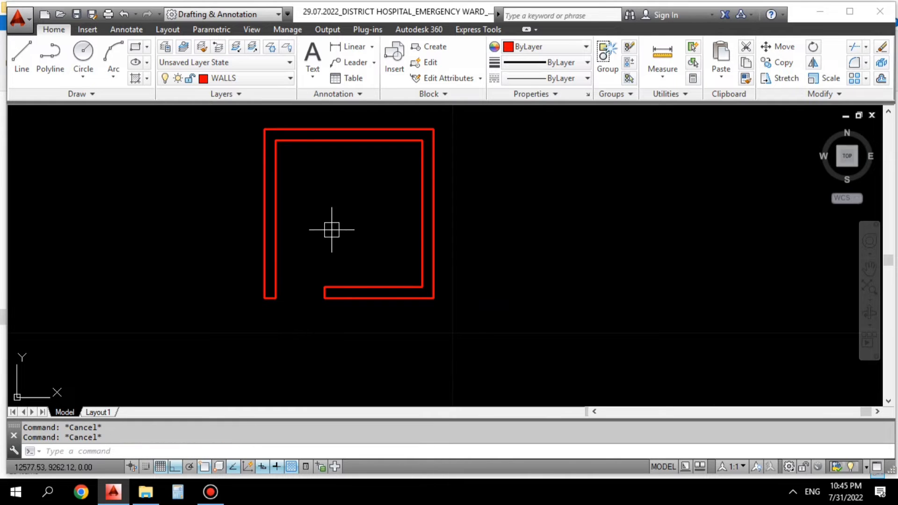
Draw a vertical line from the midpoint of the remaining outer bottom wall line upward past the inner wall line
{"action": "middle_click_drag", "start_coordinate": [301, 327], "coordinate": [266, 312]}
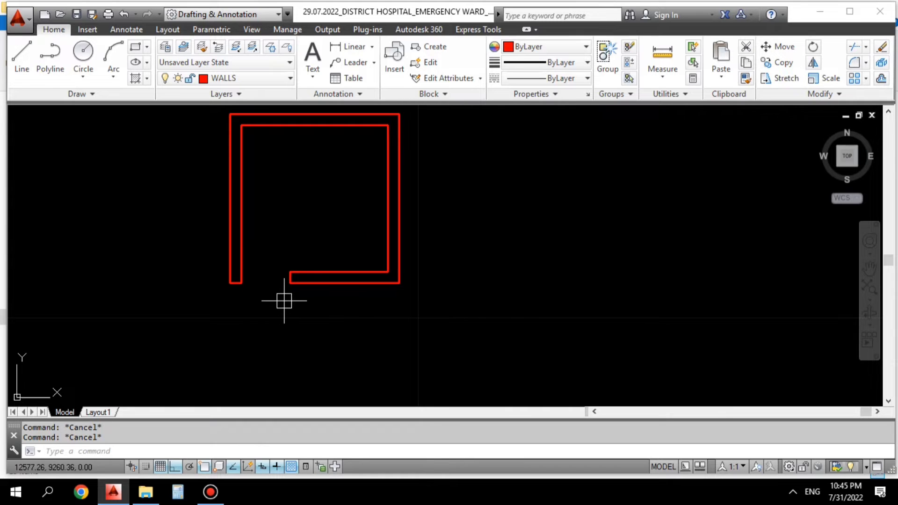
{"action": "scroll", "coordinate": [333, 301], "scroll_direction": "up", "scroll_amount": 3}
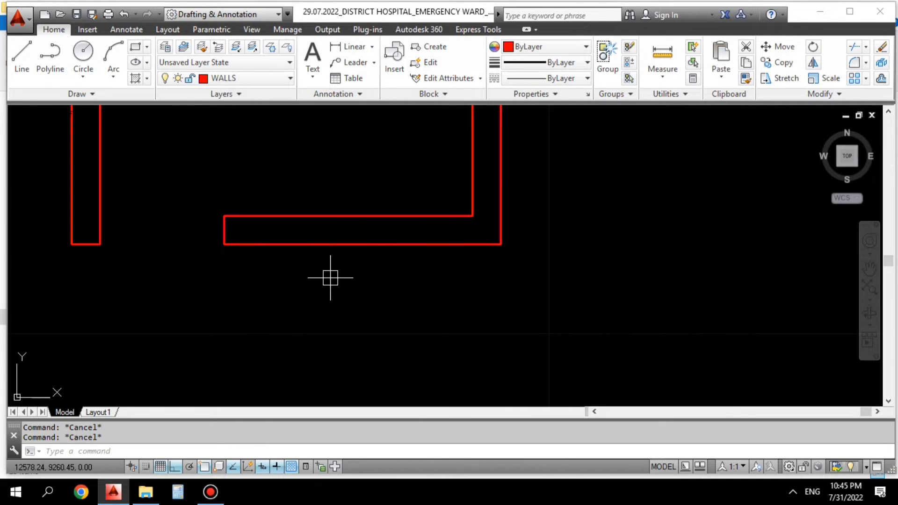
{"action": "type", "text": "l"}
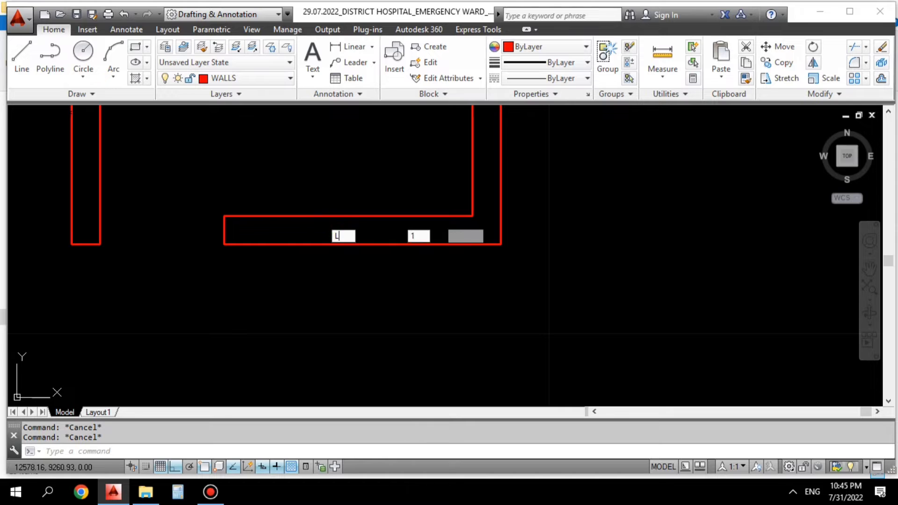
{"action": "key", "text": "Return"}
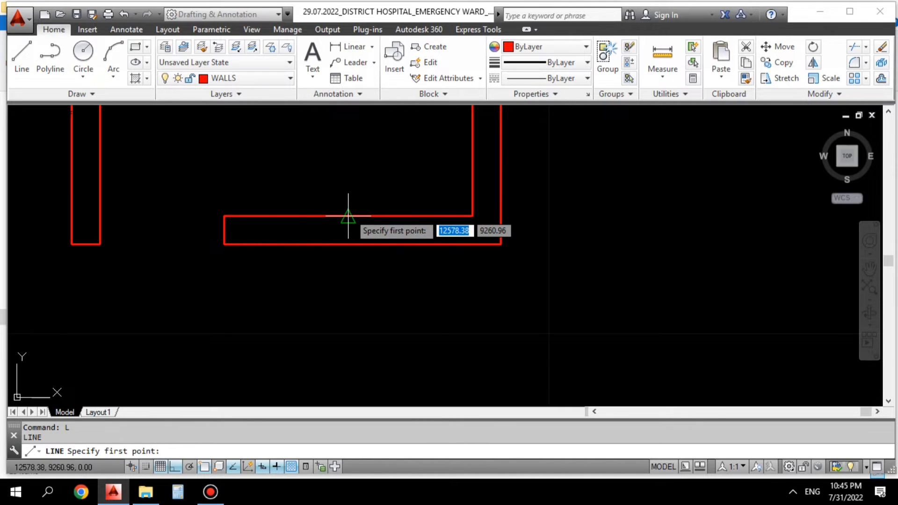
{"action": "left_click", "coordinate": [362, 243]}
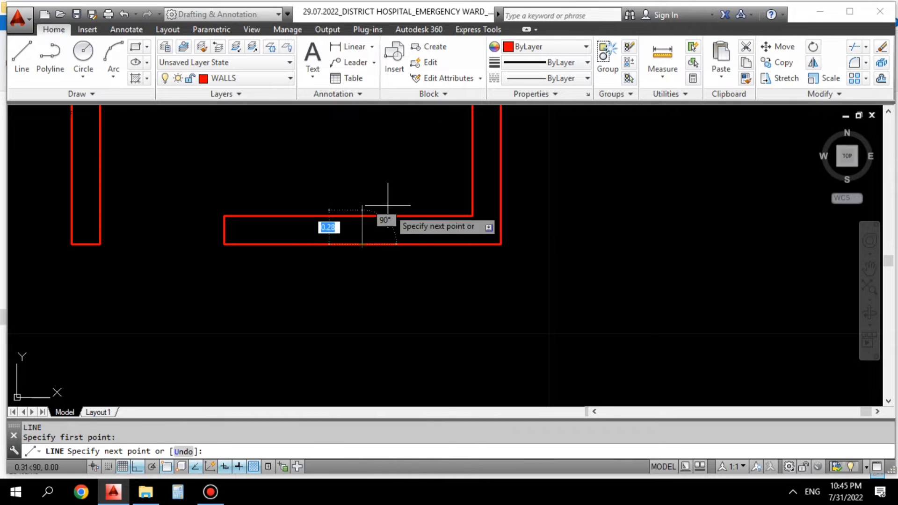
{"action": "scroll", "coordinate": [359, 215], "scroll_direction": "up", "scroll_amount": 2}
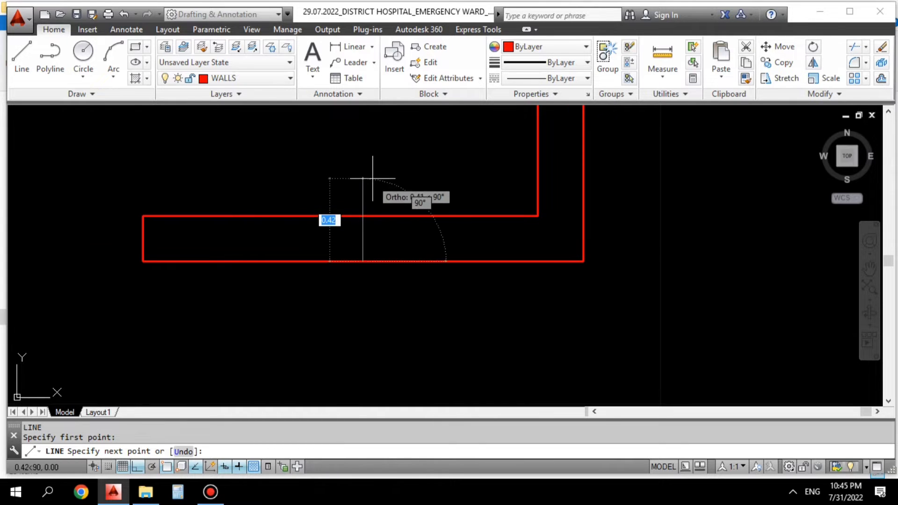
{"action": "left_click", "coordinate": [385, 149]}
{"action": "key", "text": "Escape"}
{"action": "key", "text": "Escape"}
{"action": "key", "text": "Escape"}
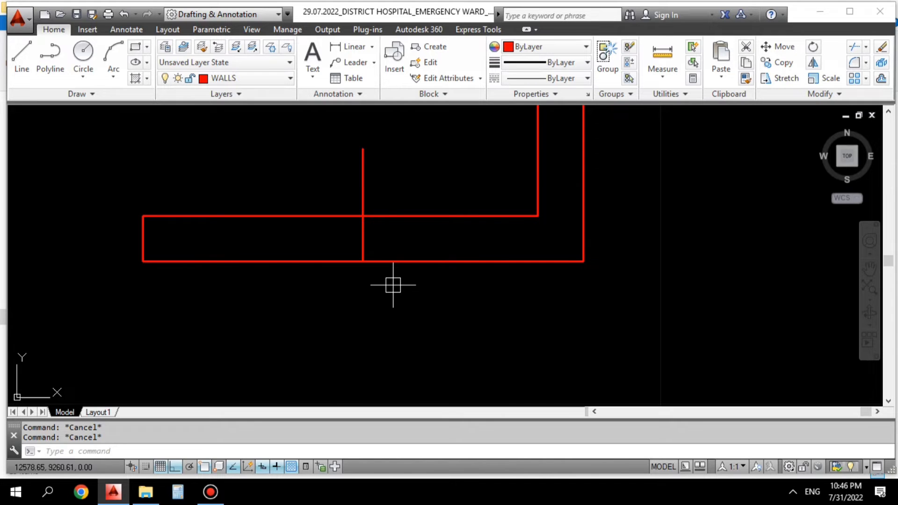
Offset the vertical line at the bottom wall's midpoint by 0.75 to both the left and right sides
{"action": "key", "text": "Return"}
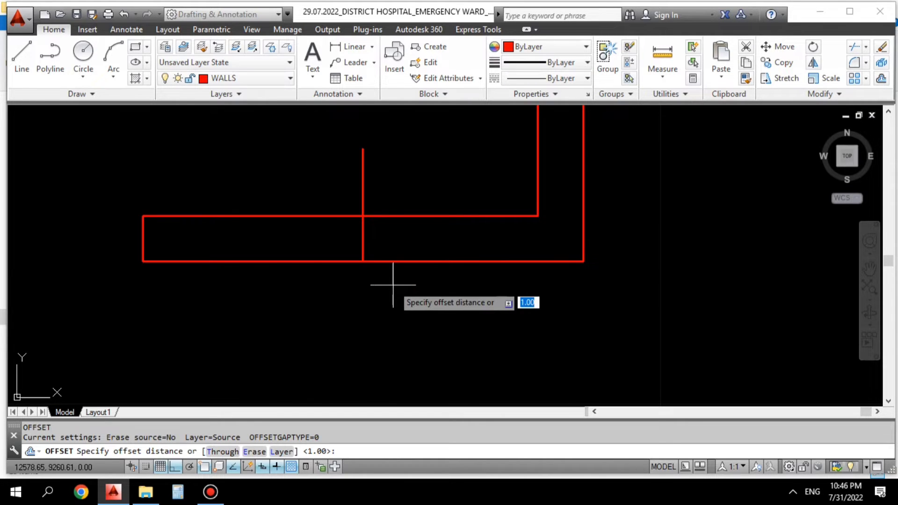
{"action": "type", "text": "0.75"}
{"action": "key", "text": "Return"}
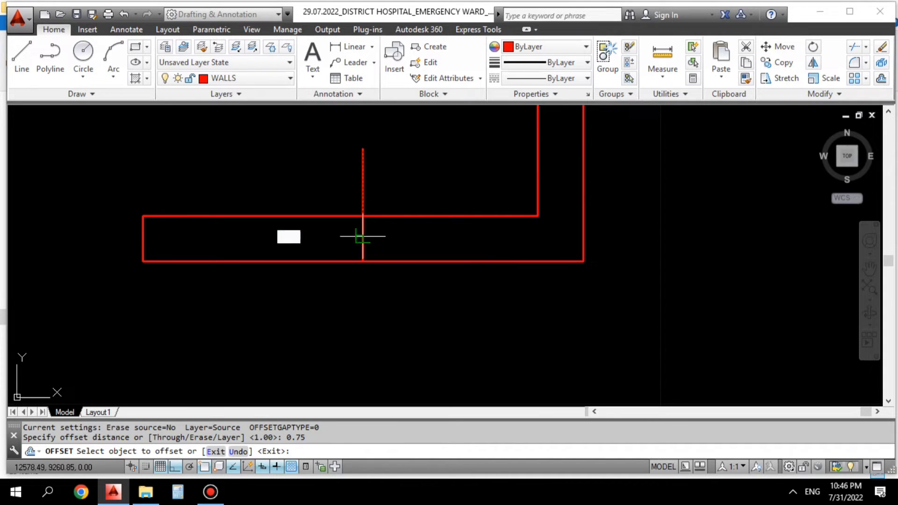
{"action": "left_click", "coordinate": [362, 237]}
{"action": "left_click", "coordinate": [284, 238]}
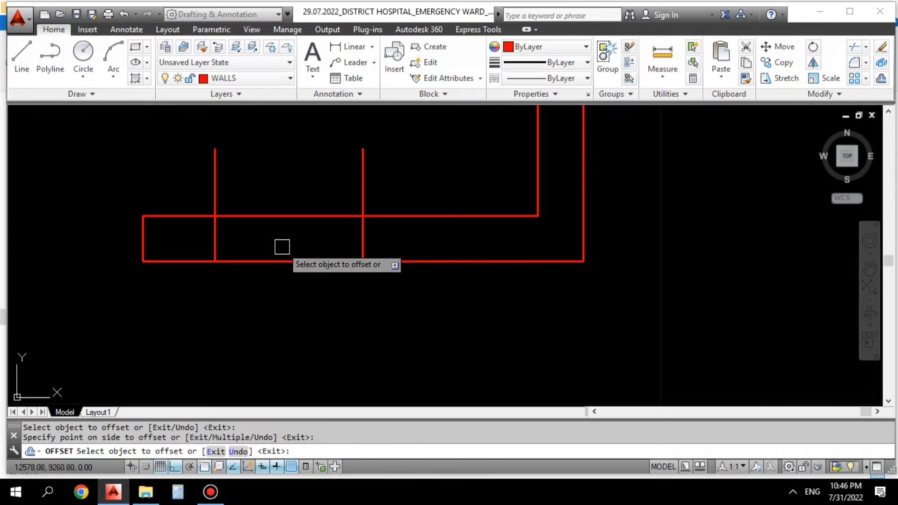
{"action": "left_click", "coordinate": [362, 237]}
{"action": "left_click", "coordinate": [457, 237]}
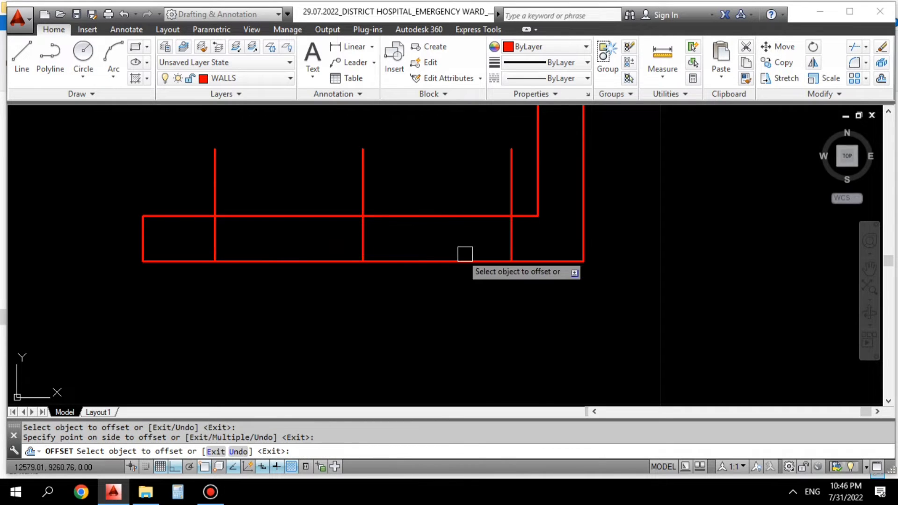
{"action": "scroll", "coordinate": [465, 254], "scroll_direction": "down", "scroll_amount": 2}
{"action": "key", "text": "Escape"}
{"action": "key", "text": "Escape"}
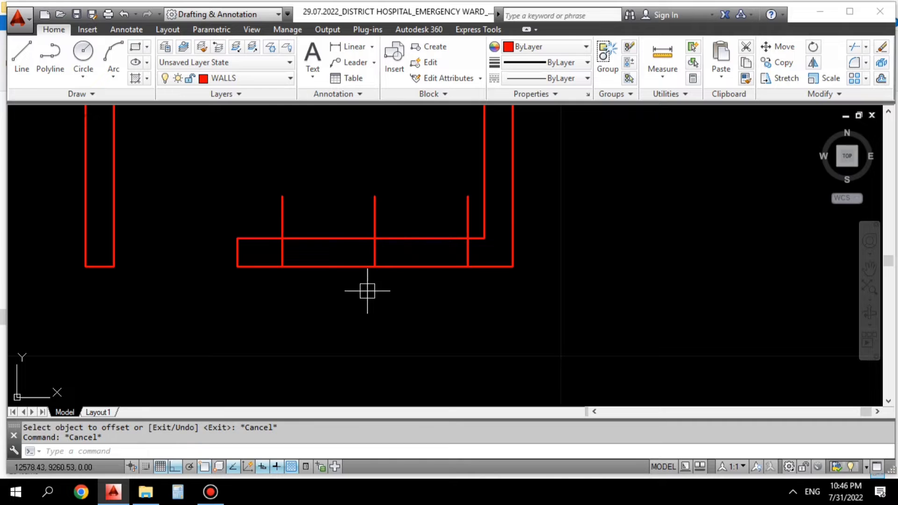
{"action": "middle_click_drag", "start_coordinate": [381, 259], "coordinate": [387, 269]}
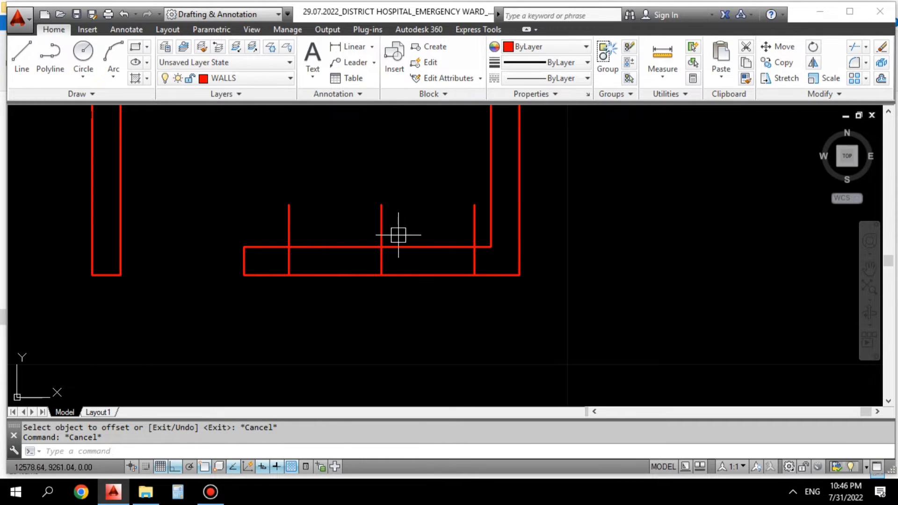
Erase the vertical centre line between the two window offset lines at the bottom wall
{"action": "scroll", "coordinate": [397, 232], "scroll_direction": "up", "scroll_amount": 2}
{"action": "key", "text": "Escape"}
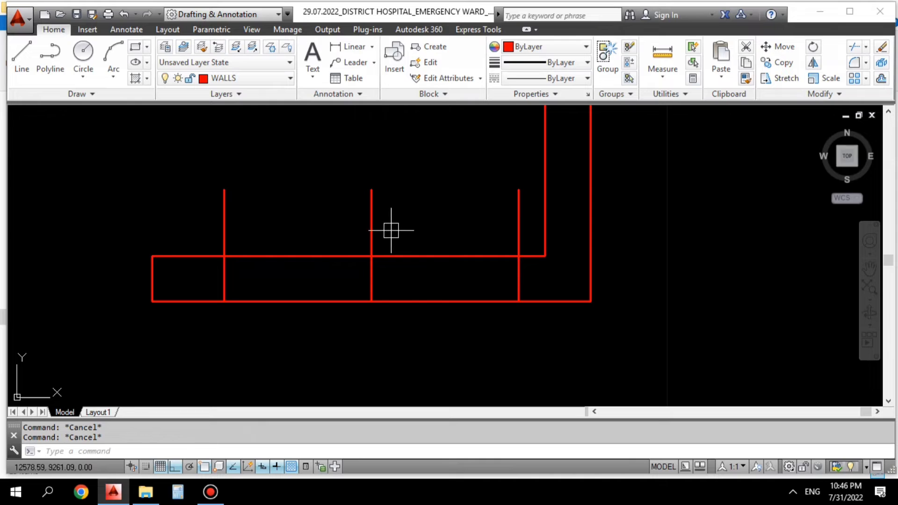
{"action": "left_click", "coordinate": [370, 218]}
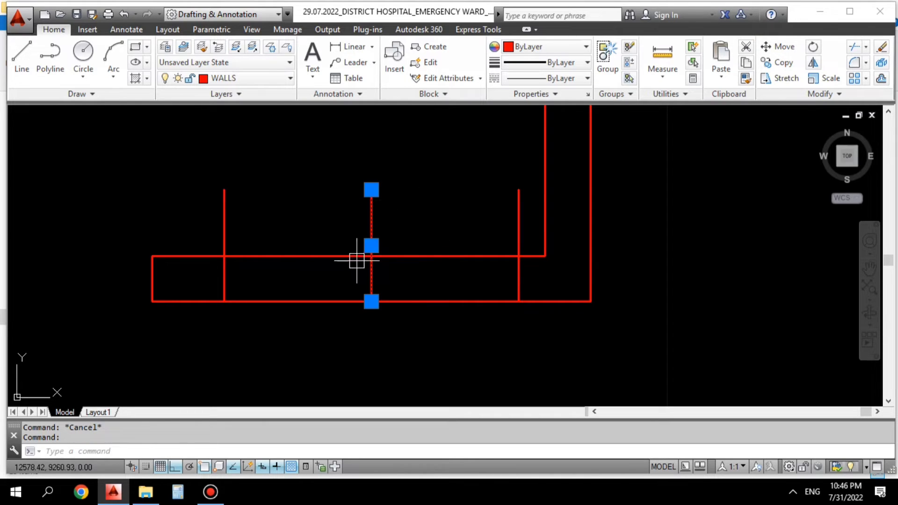
{"action": "key", "text": "Escape"}
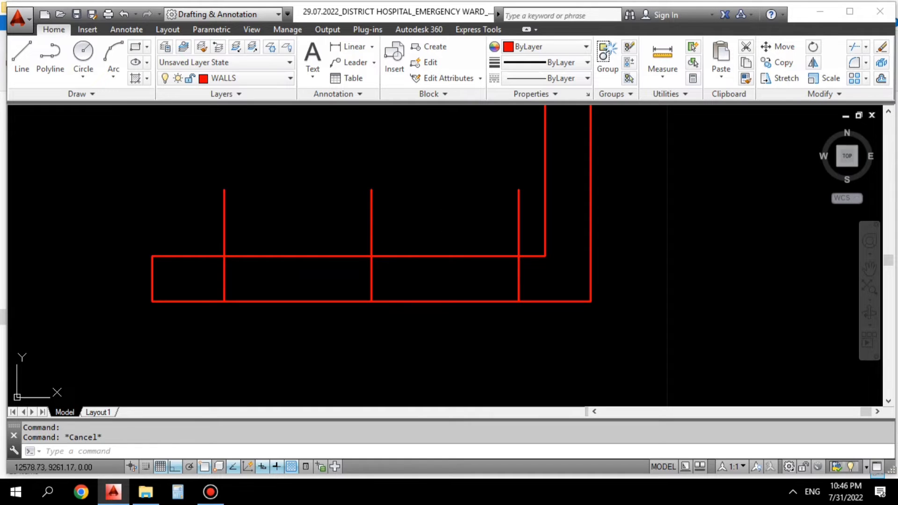
{"action": "left_click", "coordinate": [372, 203]}
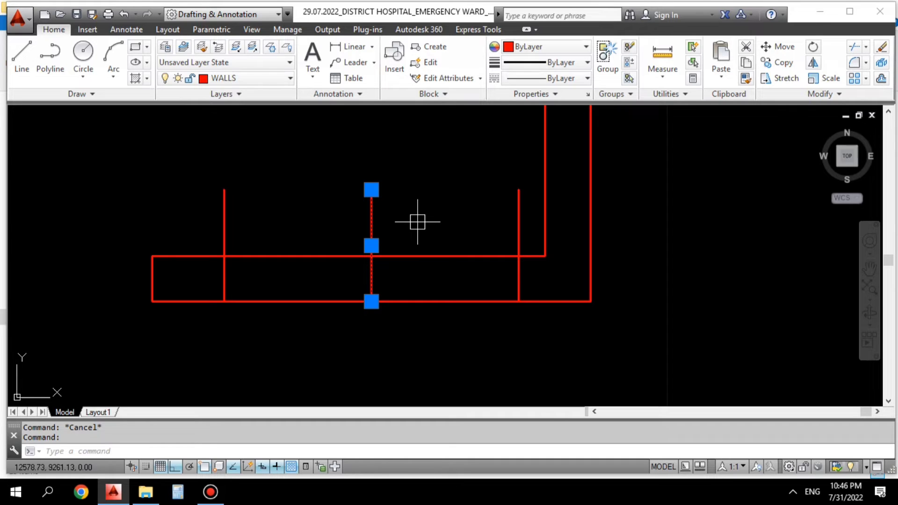
{"action": "type", "text": "E"}
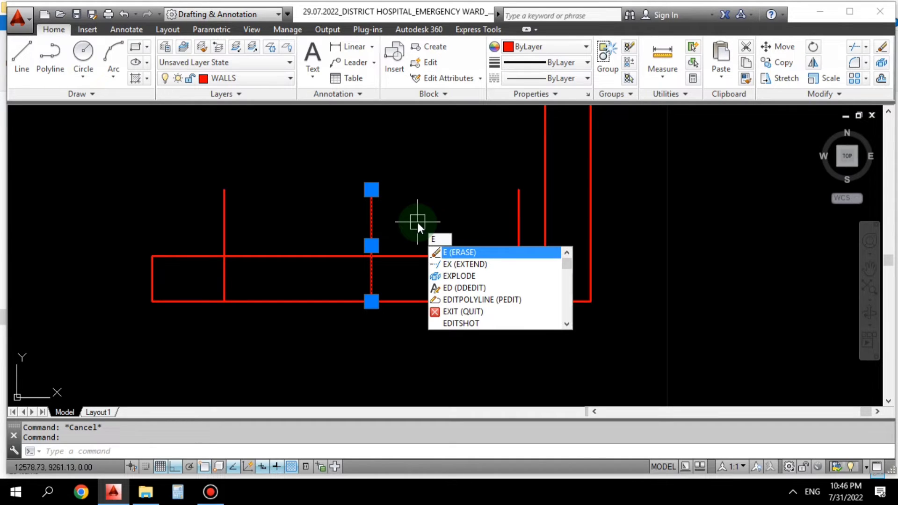
{"action": "key", "text": "Return"}
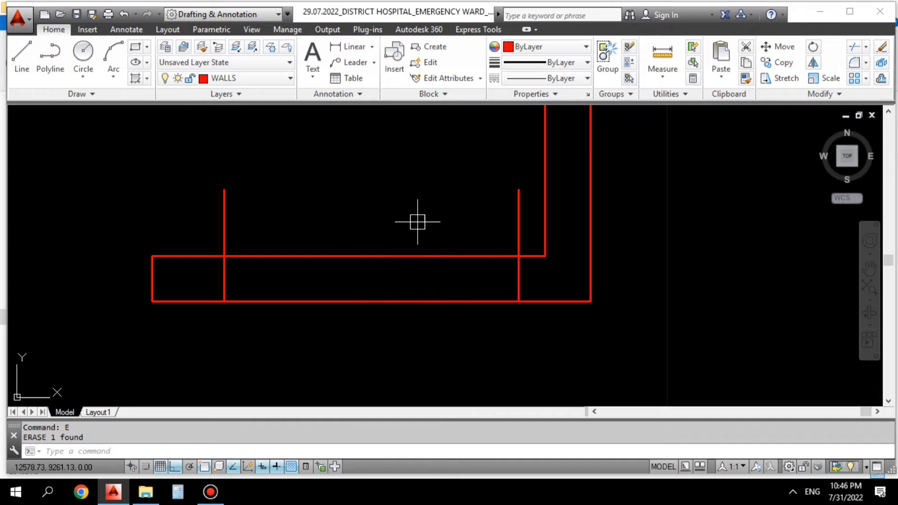
{"action": "key", "text": "Escape"}
{"action": "key", "text": "Escape"}
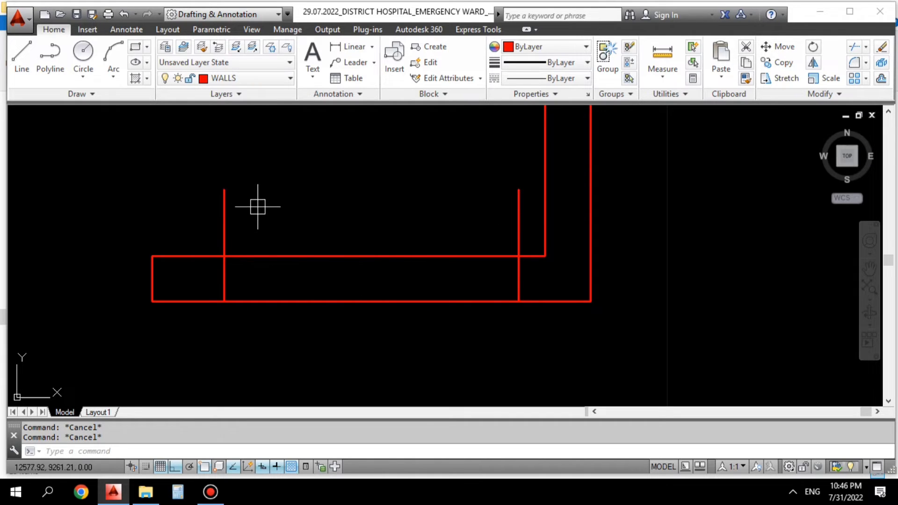
Trim the parts of both window offset lines that extend above the inner bottom wall line, using all objects as cutting edges
{"action": "type", "text": "T"}
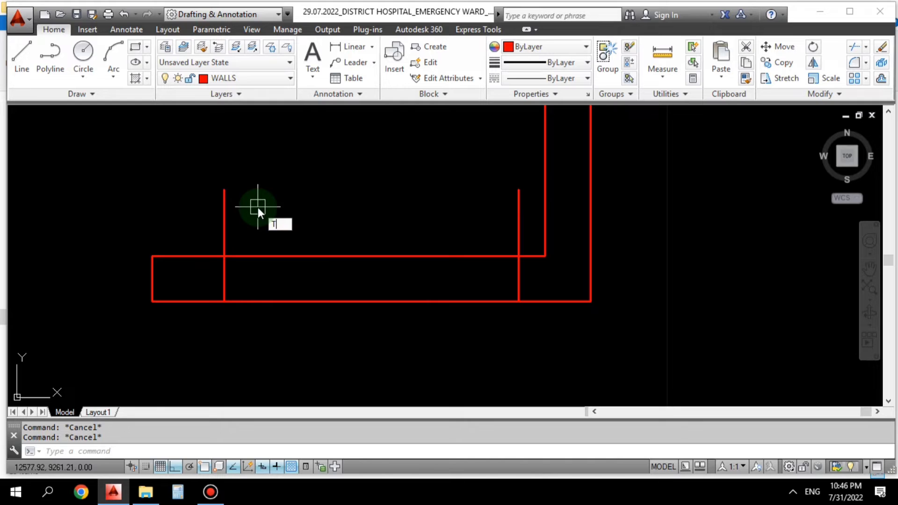
{"action": "type", "text": "r"}
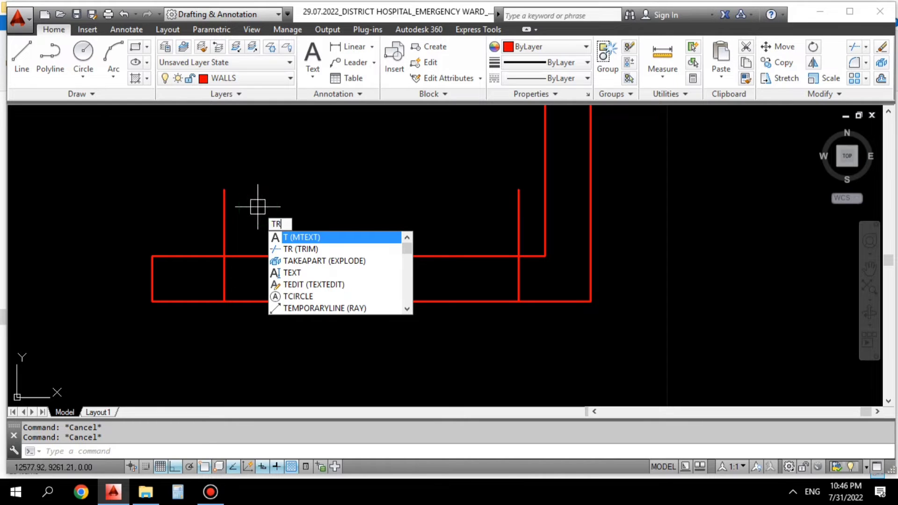
{"action": "key", "text": "Return"}
{"action": "key", "text": "Return"}
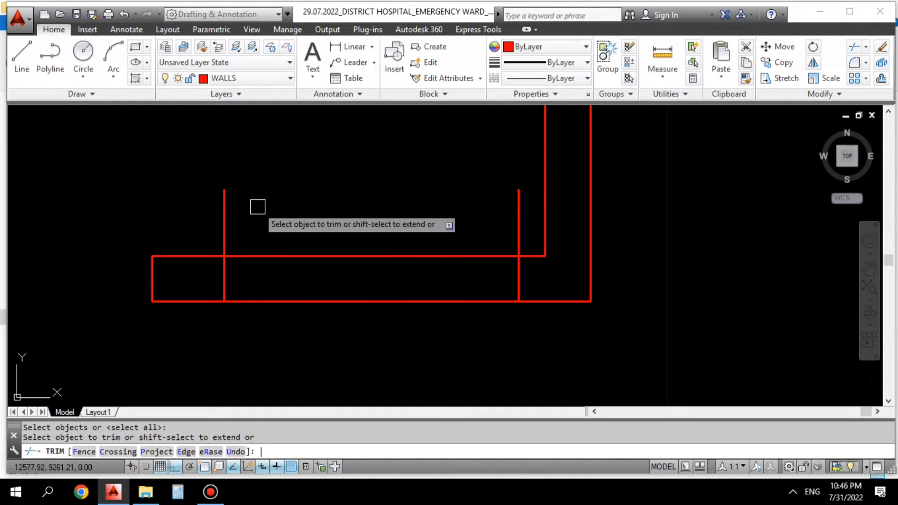
{"action": "left_click", "coordinate": [224, 220]}
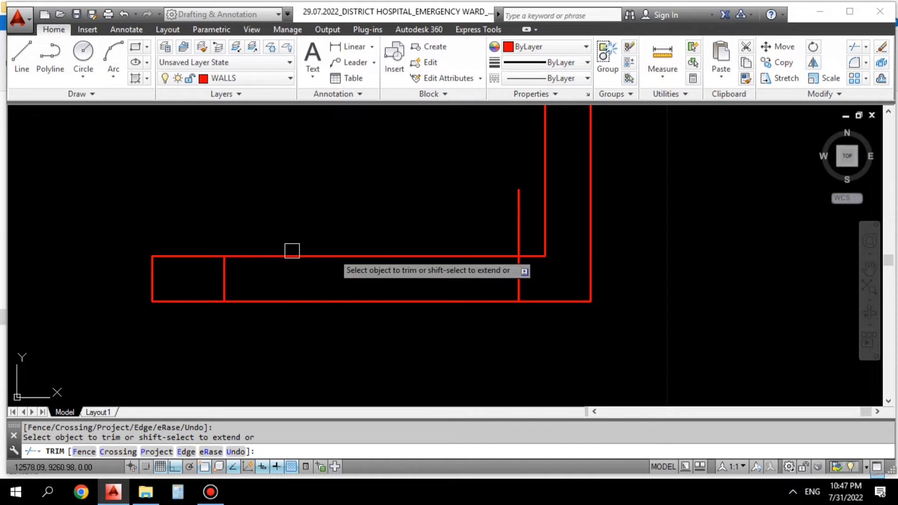
{"action": "left_click", "coordinate": [513, 198]}
Trim the inner and outer bottom wall lines between the two window jambs and leave the Trim command
{"action": "left_click", "coordinate": [398, 256]}
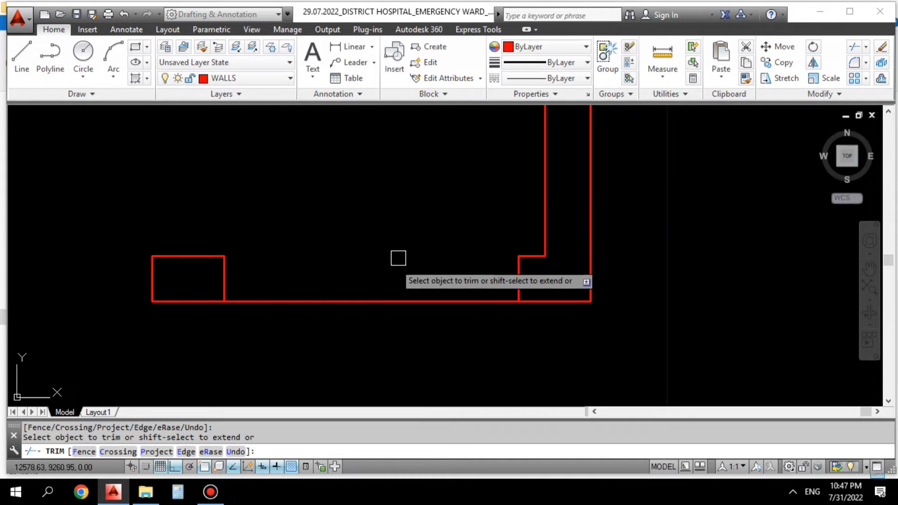
{"action": "left_click", "coordinate": [366, 299]}
{"action": "scroll", "coordinate": [433, 288], "scroll_direction": "down", "scroll_amount": 2}
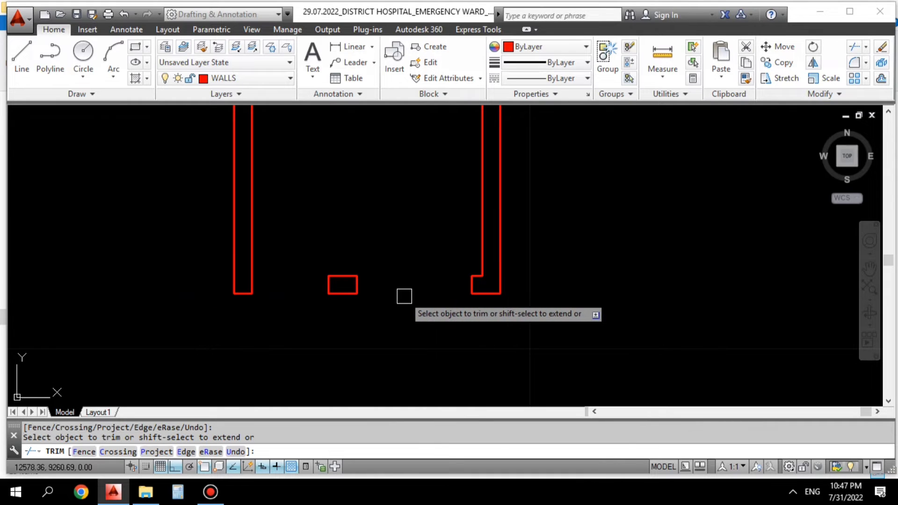
{"action": "scroll", "coordinate": [466, 313], "scroll_direction": "up", "scroll_amount": 2}
{"action": "key", "text": "Escape"}
{"action": "key", "text": "Escape"}
{"action": "middle_click_drag", "start_coordinate": [359, 286], "coordinate": [338, 282]}
{"action": "key", "text": "Escape"}
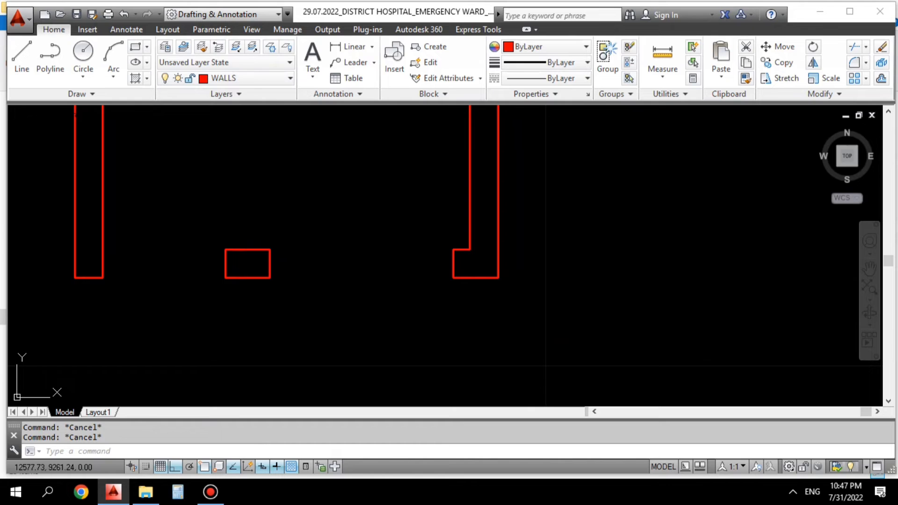
Make ELEVATION the current layer
{"action": "left_click", "coordinate": [224, 78]}
{"action": "scroll", "coordinate": [234, 173], "scroll_direction": "up", "scroll_amount": 2}
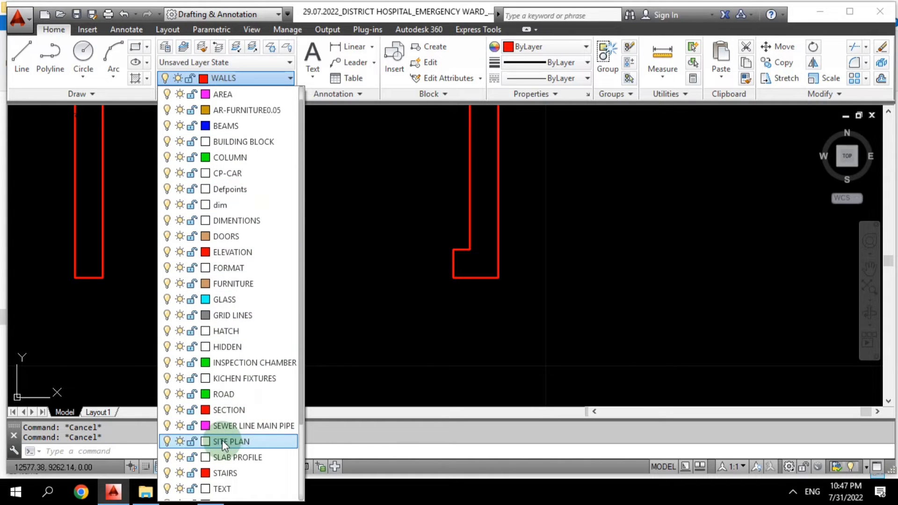
{"action": "scroll", "coordinate": [227, 262], "scroll_direction": "up", "scroll_amount": 1}
{"action": "left_click", "coordinate": [229, 269]}
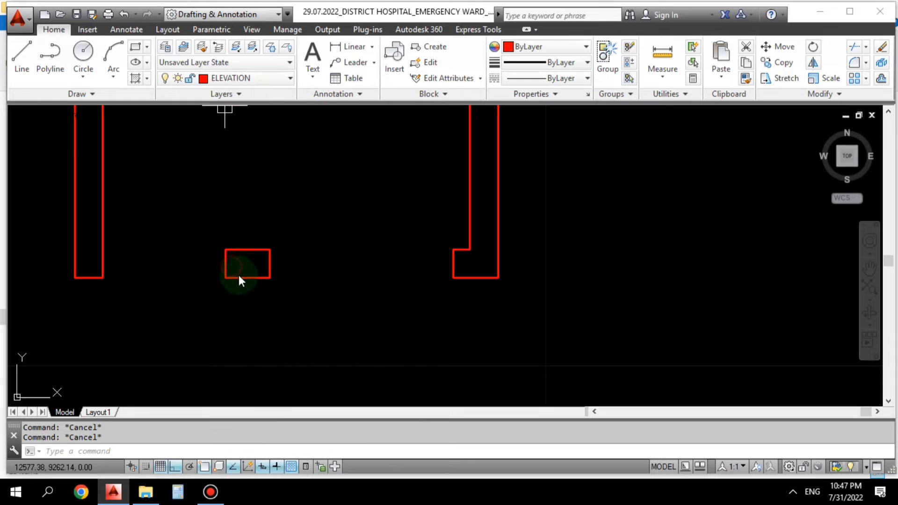
Draw two horizontal lines across the window opening, joining the inner corners and the outer corners of its jambs
{"action": "type", "text": "l"}
{"action": "key", "text": "Return"}
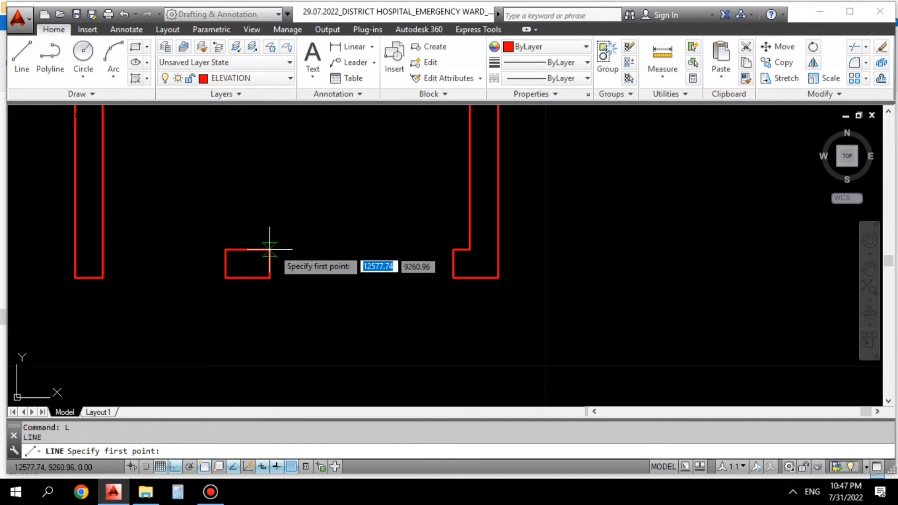
{"action": "left_click", "coordinate": [269, 249]}
{"action": "scroll", "coordinate": [373, 263], "scroll_direction": "up", "scroll_amount": 2}
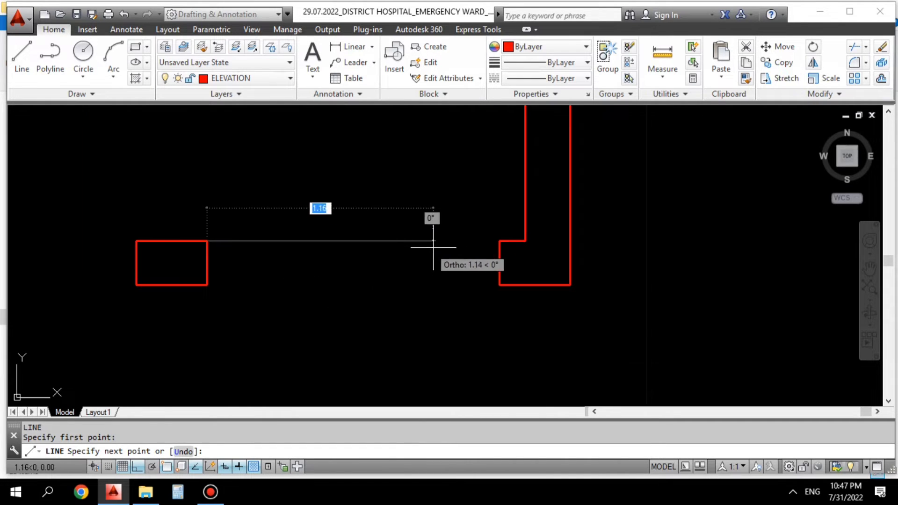
{"action": "left_click", "coordinate": [499, 241]}
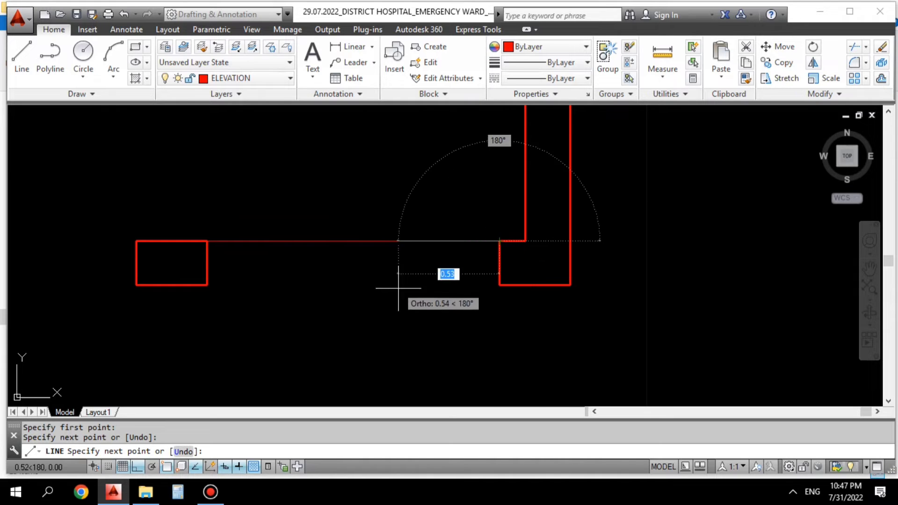
{"action": "key", "text": "Escape"}
{"action": "key", "text": "Return"}
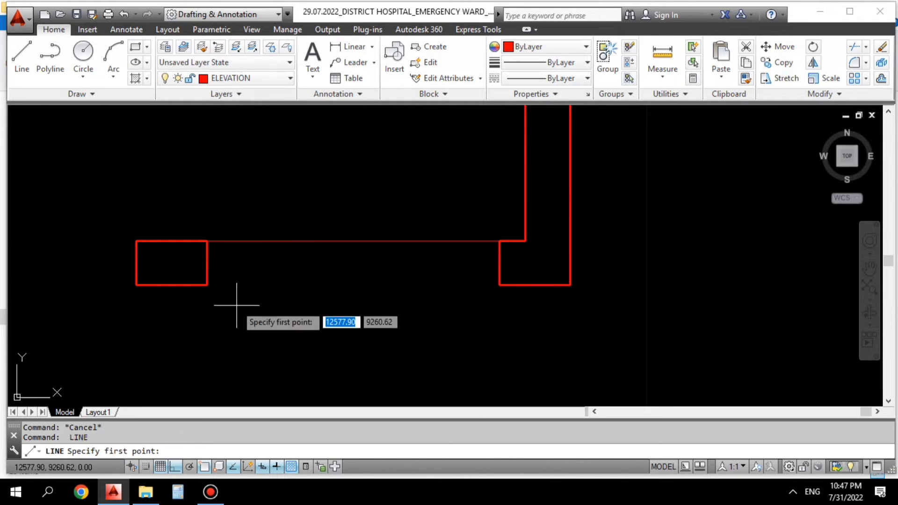
{"action": "left_click", "coordinate": [206, 285]}
{"action": "left_click", "coordinate": [500, 284]}
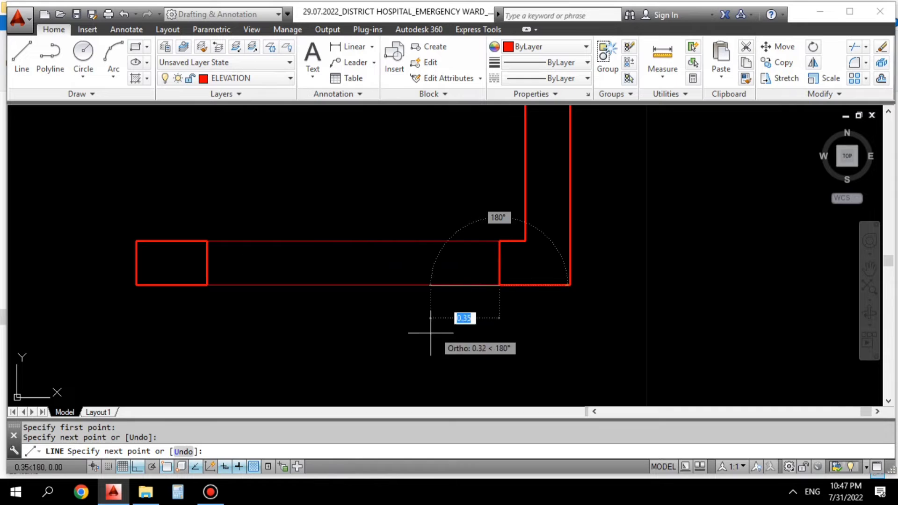
{"action": "key", "text": "Escape"}
Draw a horizontal line across the window opening between the midpoints of the two jambs
{"action": "key", "text": "Return"}
{"action": "left_click", "coordinate": [207, 263]}
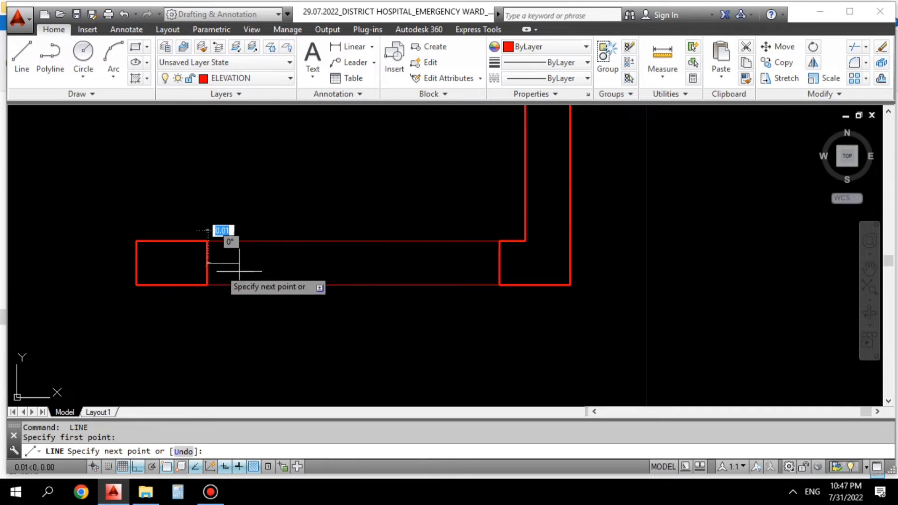
{"action": "left_click", "coordinate": [499, 262]}
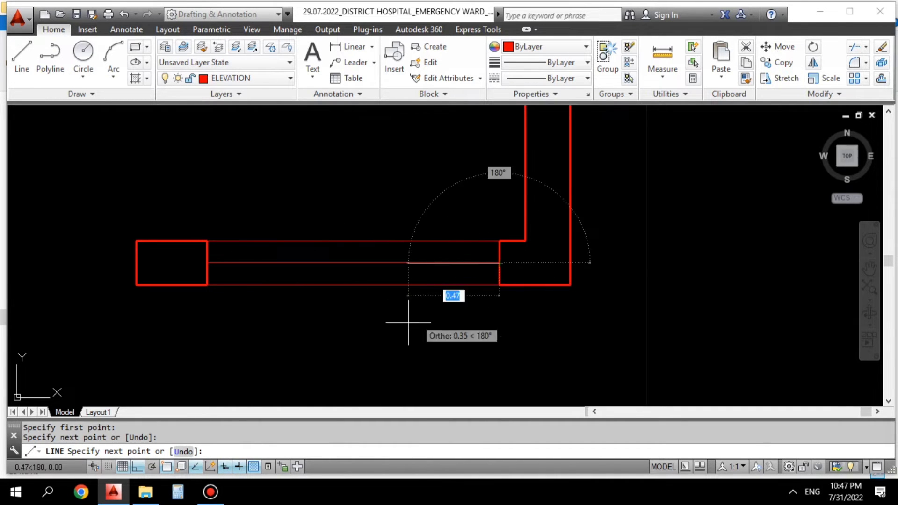
{"action": "key", "text": "Escape"}
{"action": "key", "text": "Escape"}
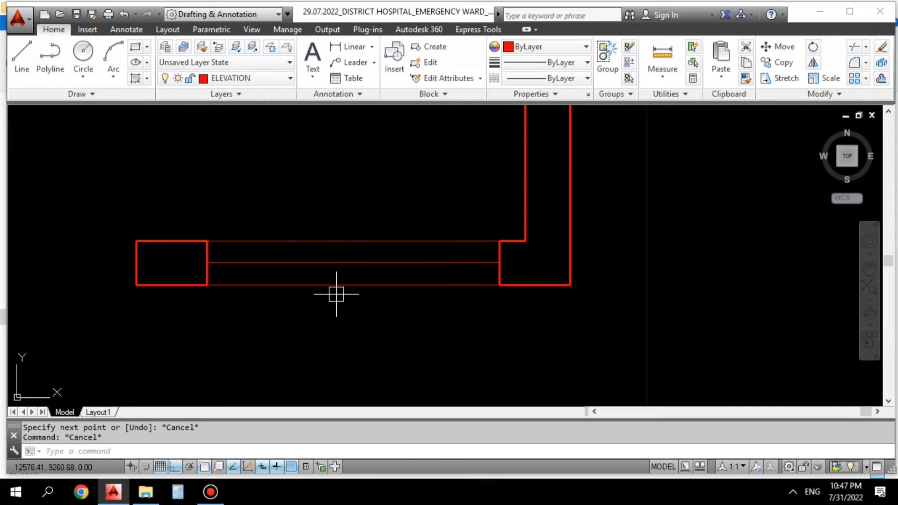
{"action": "scroll", "coordinate": [333, 268], "scroll_direction": "up", "scroll_amount": 2}
{"action": "key", "text": "Escape"}
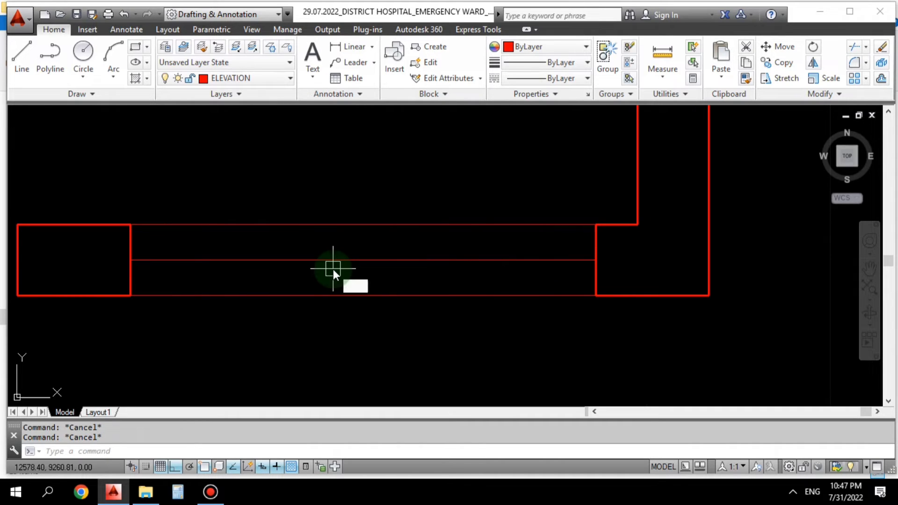
Offset the window's middle line by 0.02 toward the outer face of the wall
{"action": "type", "text": "o"}
{"action": "key", "text": "Return"}
{"action": "type", "text": ".02"}
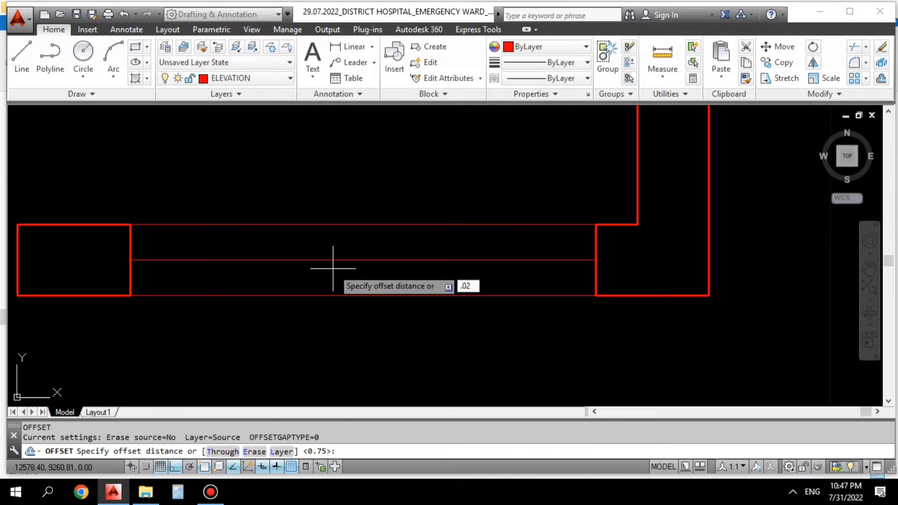
{"action": "key", "text": "Return"}
{"action": "left_click", "coordinate": [332, 260]}
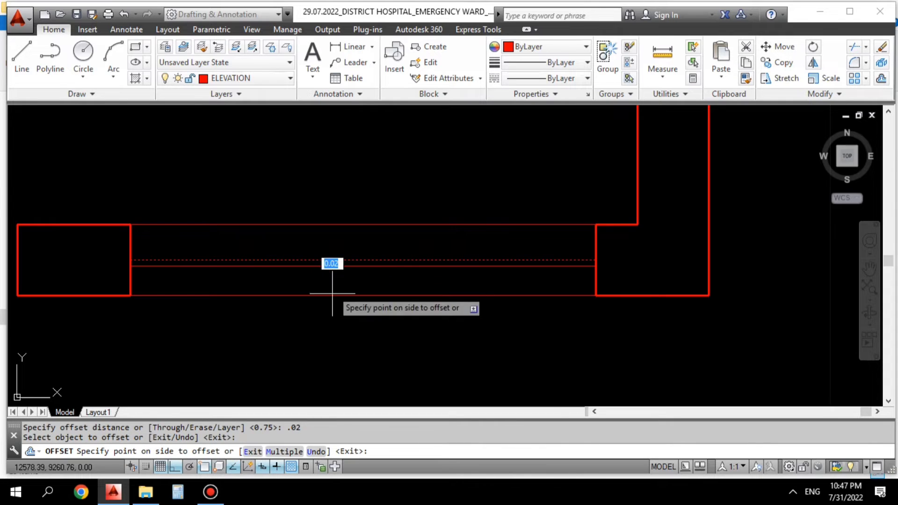
{"action": "left_click", "coordinate": [327, 317]}
{"action": "scroll", "coordinate": [382, 281], "scroll_direction": "down", "scroll_amount": 5}
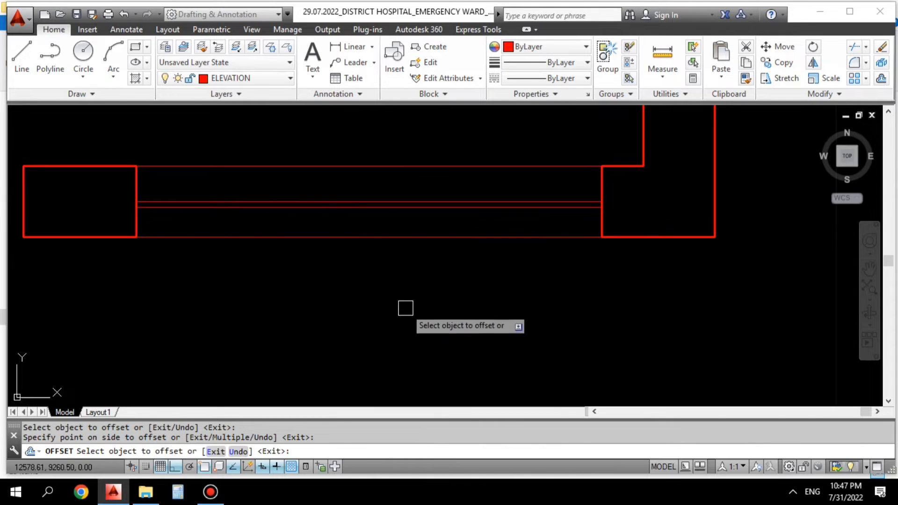
{"action": "key", "text": "Escape"}
{"action": "scroll", "coordinate": [374, 267], "scroll_direction": "up", "scroll_amount": 2}
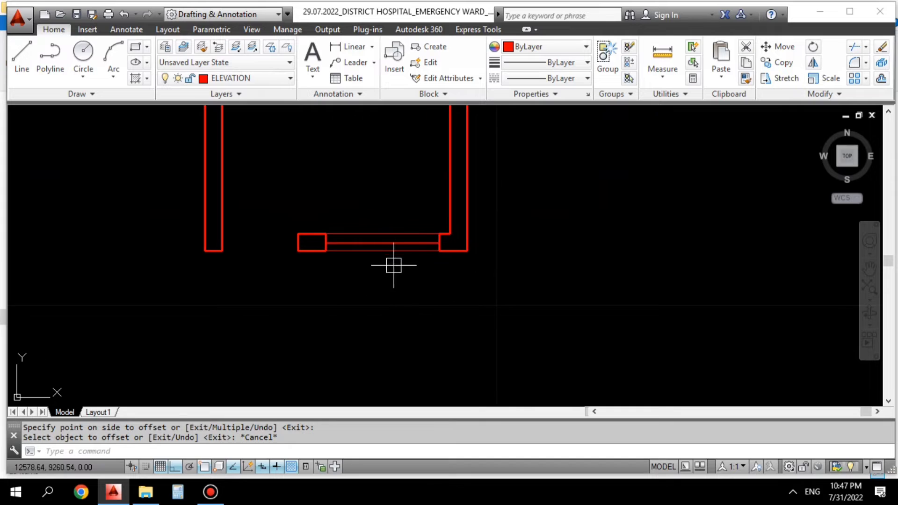
Change the colour of the window's inner and outer edge lines to Cyan and clear the selection
{"action": "left_click", "coordinate": [387, 247]}
{"action": "left_click", "coordinate": [383, 216]}
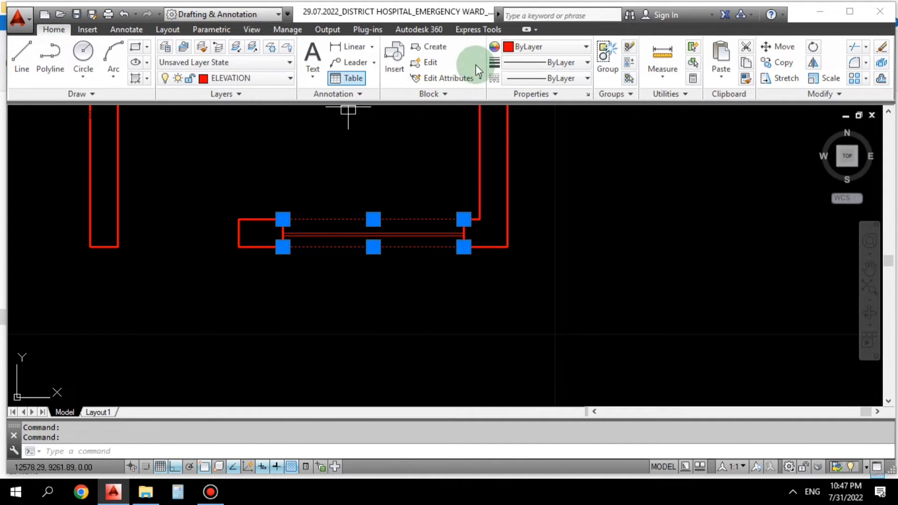
{"action": "left_click", "coordinate": [524, 47]}
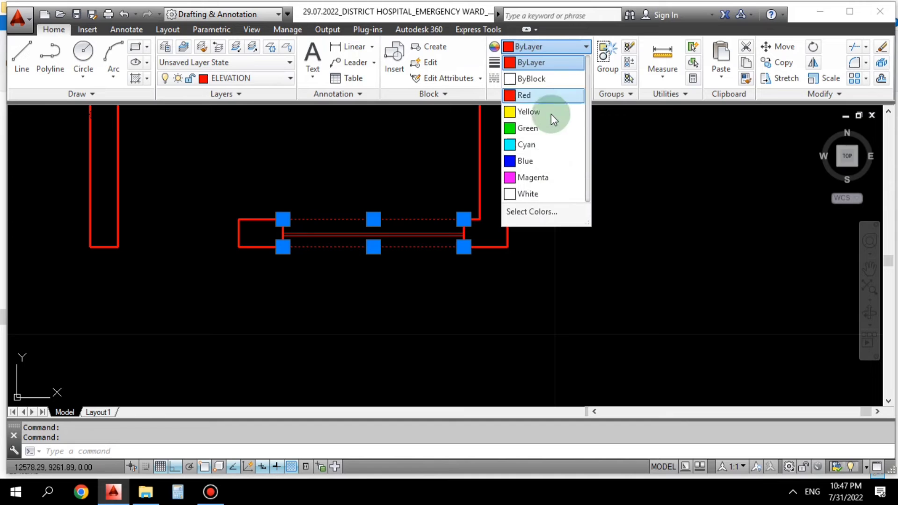
{"action": "left_click", "coordinate": [543, 145]}
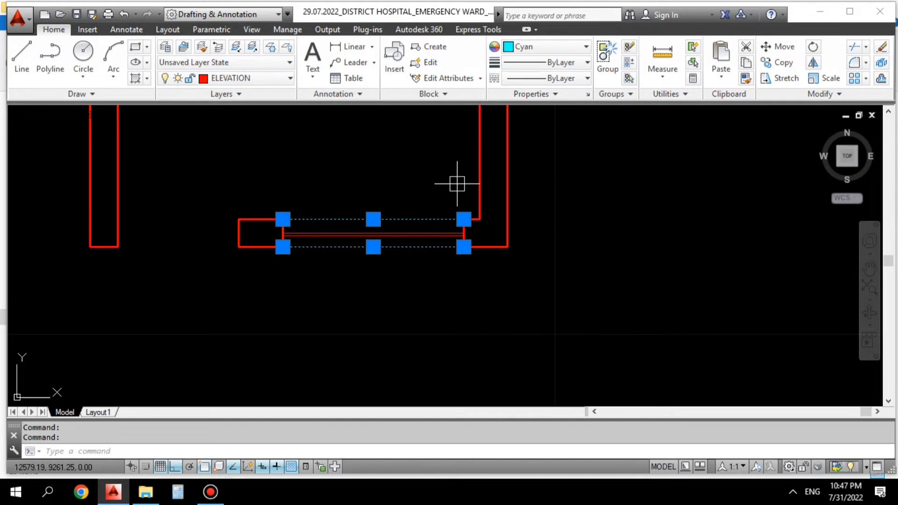
{"action": "key", "text": "Escape"}
{"action": "key", "text": "Escape"}
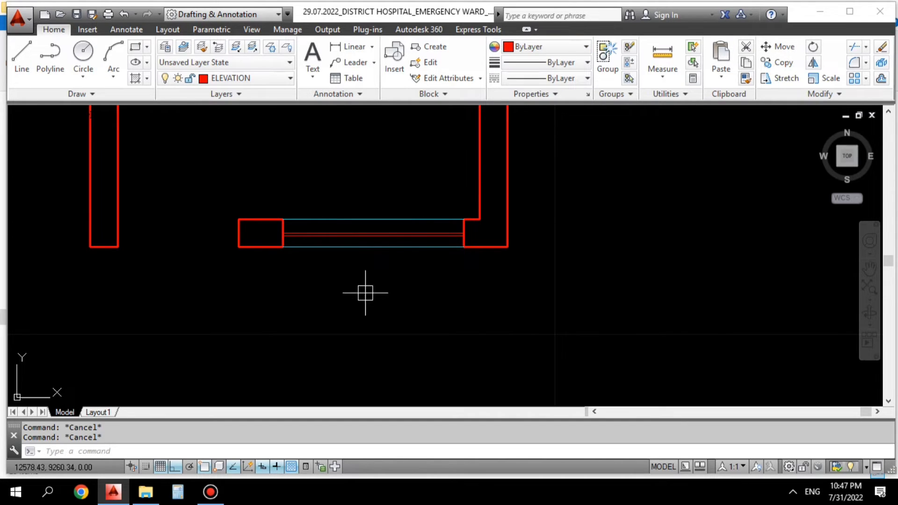
{"action": "left_click", "coordinate": [382, 251]}
{"action": "left_click", "coordinate": [396, 221]}
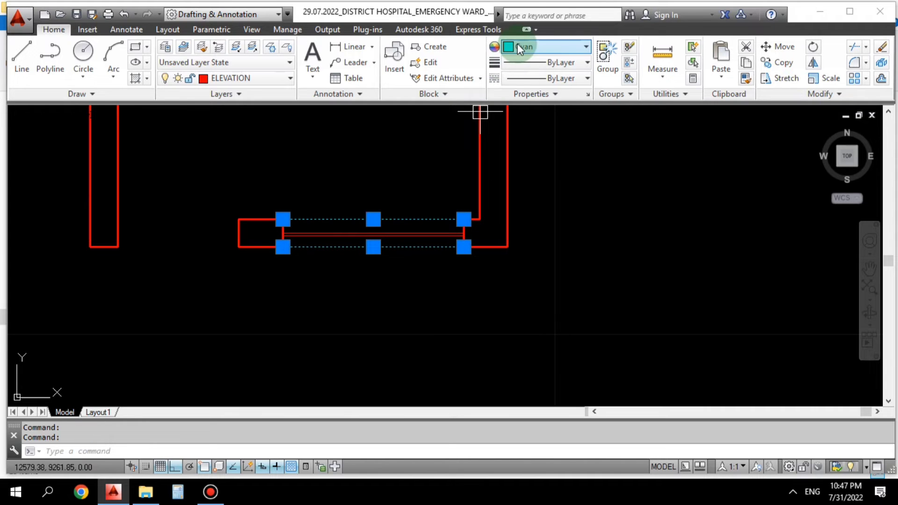
{"action": "key", "text": "Escape"}
{"action": "key", "text": "Escape"}
Review the whole room plan with its door opening and window
{"action": "scroll", "coordinate": [394, 223], "scroll_direction": "down", "scroll_amount": 2}
{"action": "mouse_move", "coordinate": [415, 244]}
{"action": "middle_mouse_down"}
{"action": "mouse_move", "coordinate": [401, 353]}
{"action": "mouse_move", "coordinate": [403, 340]}
{"action": "middle_mouse_up"}
{"action": "scroll", "coordinate": [400, 338], "scroll_direction": "down", "scroll_amount": 2}
{"action": "middle_click_drag", "start_coordinate": [389, 331], "coordinate": [393, 320]}
{"action": "mouse_move", "coordinate": [319, 321]}
{"action": "middle_mouse_down"}
{"action": "mouse_move", "coordinate": [348, 296]}
{"action": "mouse_move", "coordinate": [361, 322]}
{"action": "middle_mouse_up"}
{"action": "scroll", "coordinate": [339, 296], "scroll_direction": "up", "scroll_amount": 2}
{"action": "scroll", "coordinate": [401, 266], "scroll_direction": "down", "scroll_amount": 2}
{"action": "middle_click_drag", "start_coordinate": [392, 287], "coordinate": [365, 317]}
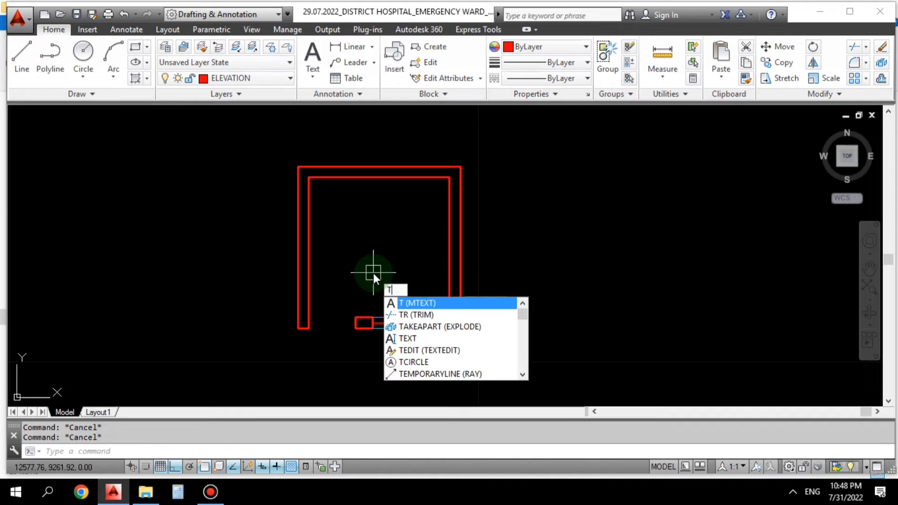
Add multiline text inside the room with "ROOM" on the first line and "3.00MX3.00M" on the second
{"action": "key", "text": "Escape"}
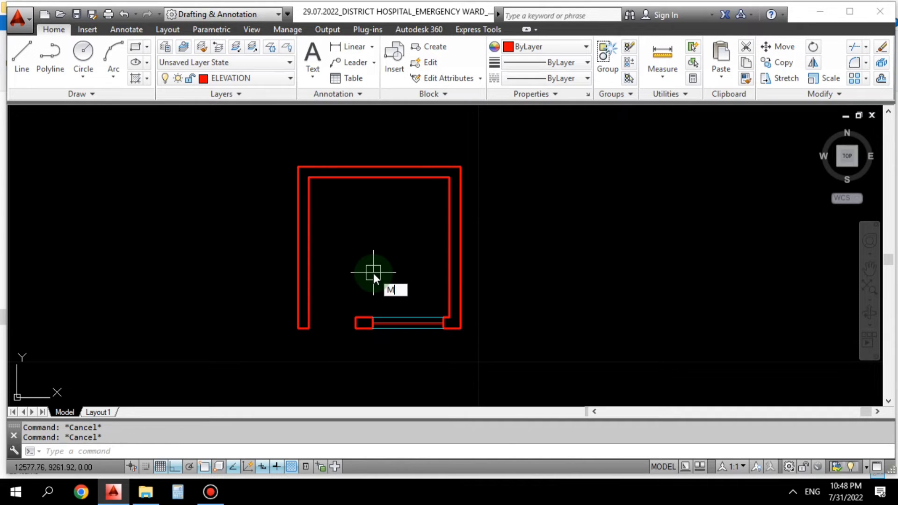
{"action": "type", "text": "M"}
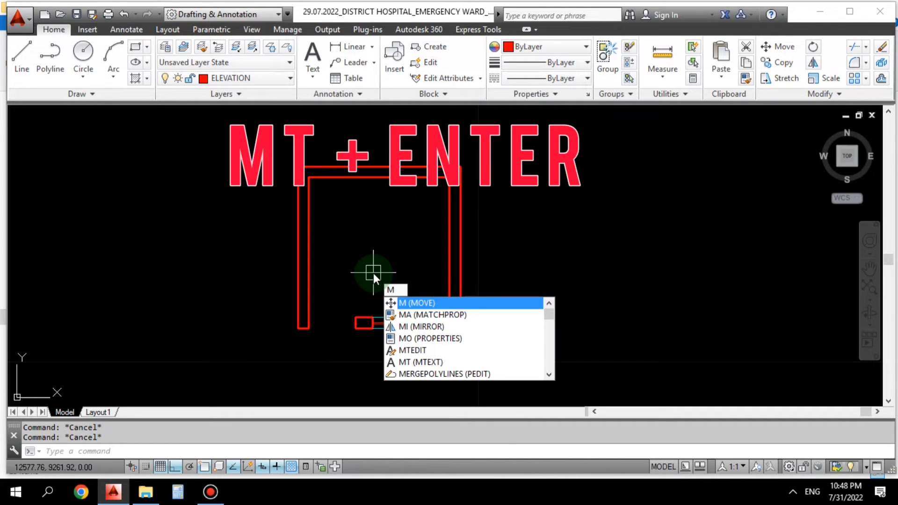
{"action": "type", "text": "T"}
{"action": "key", "text": "Return"}
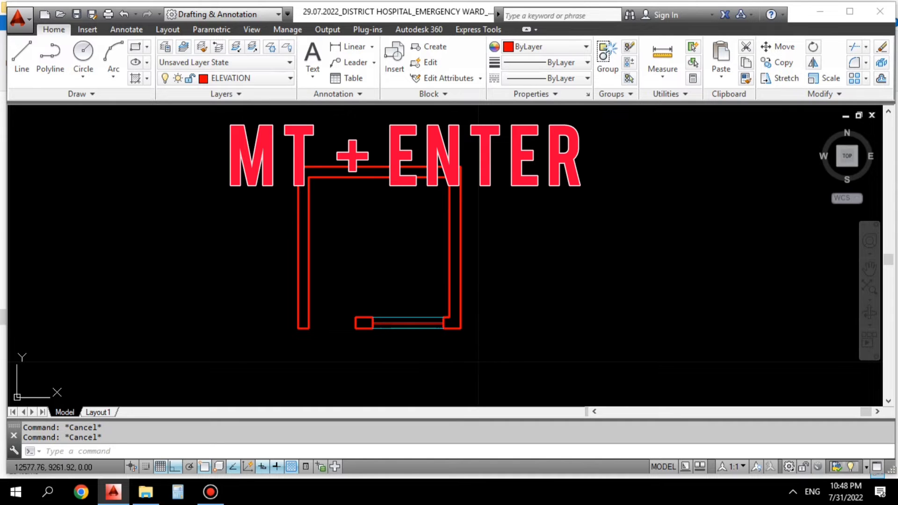
{"action": "left_click", "coordinate": [339, 220]}
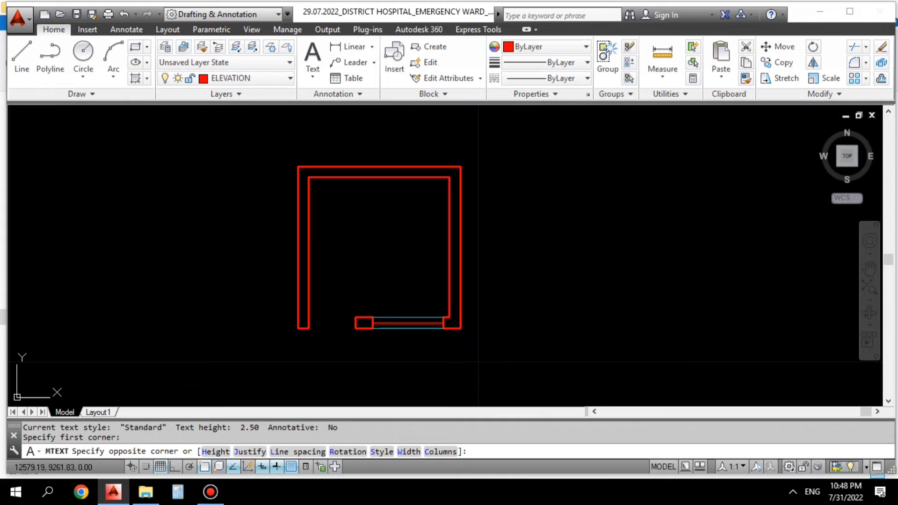
{"action": "left_click", "coordinate": [415, 288]}
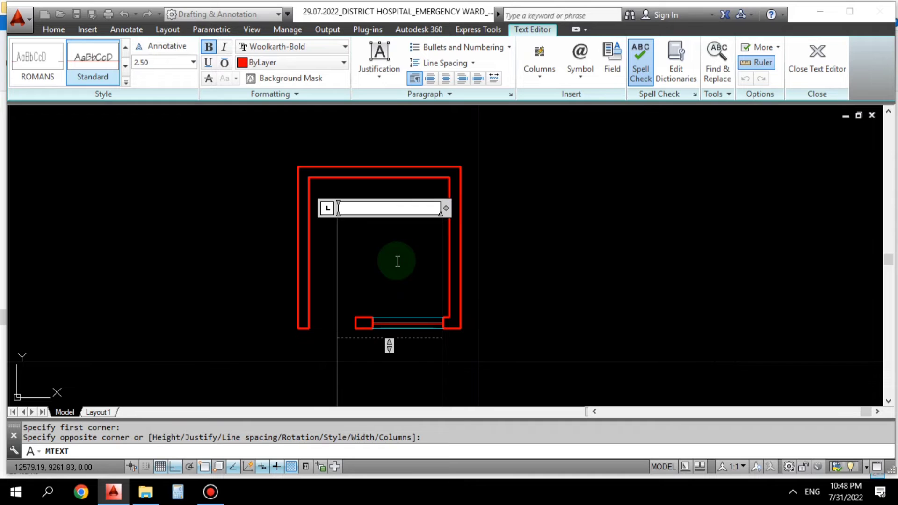
{"action": "type", "text": "ROOM"}
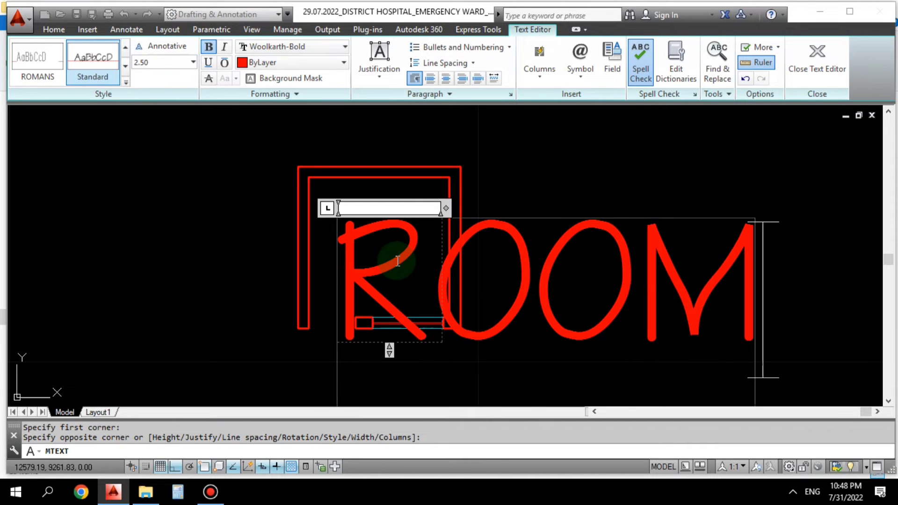
{"action": "key", "text": "Return"}
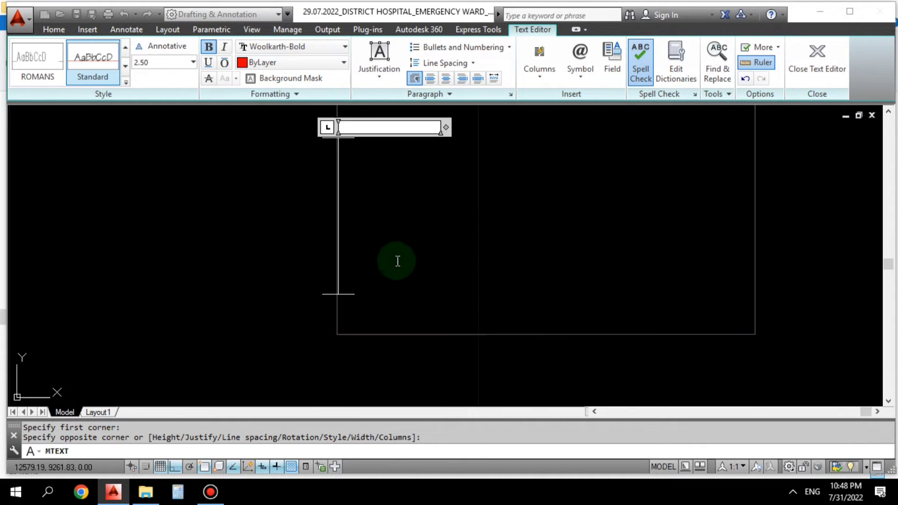
{"action": "type", "text": "3"}
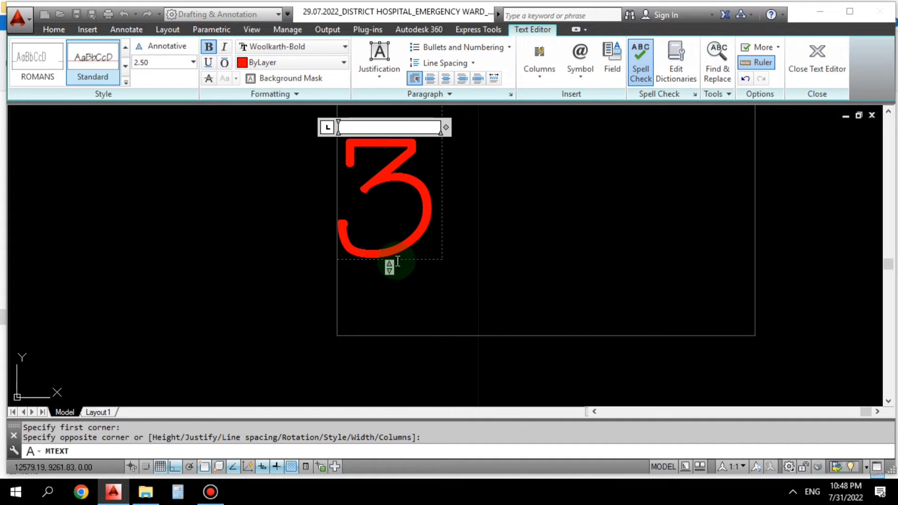
{"action": "type", "text": ".00"}
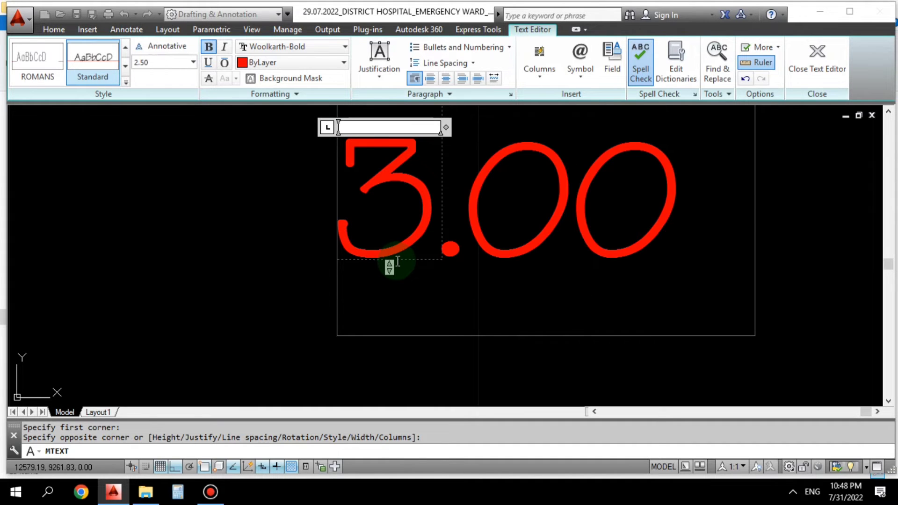
{"action": "type", "text": "MX"}
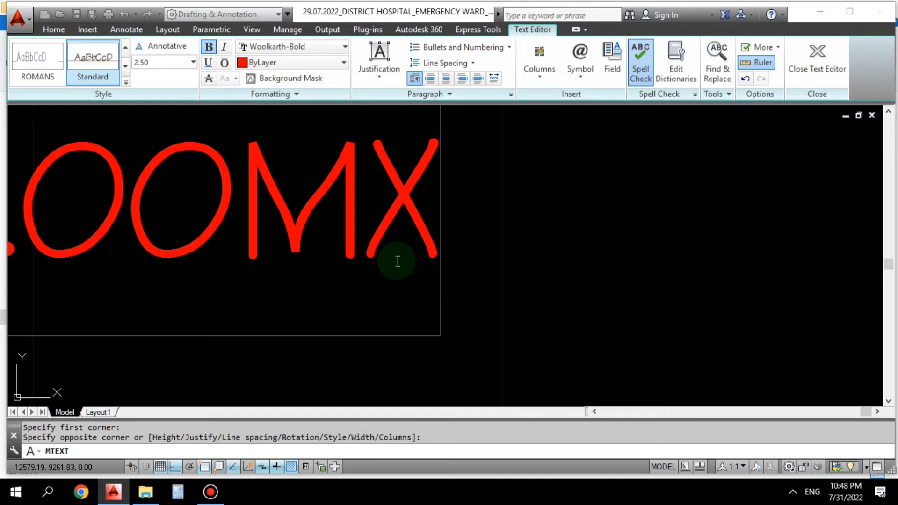
{"action": "type", "text": "3.00M"}
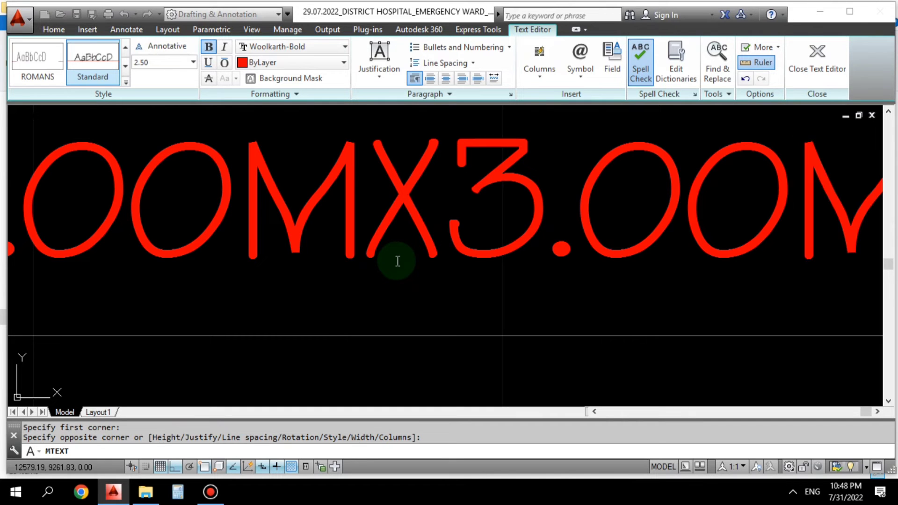
Widen the label's text column beyond the end of the room size line
{"action": "scroll", "coordinate": [401, 276], "scroll_direction": "down", "scroll_amount": 7}
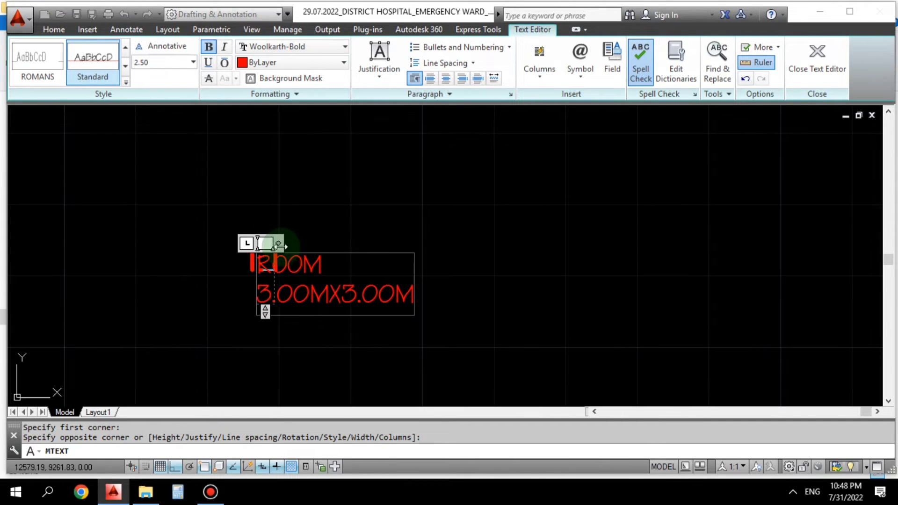
{"action": "left_click_drag", "start_coordinate": [278, 243], "coordinate": [501, 244]}
{"action": "scroll", "coordinate": [345, 305], "scroll_direction": "up", "scroll_amount": 2}
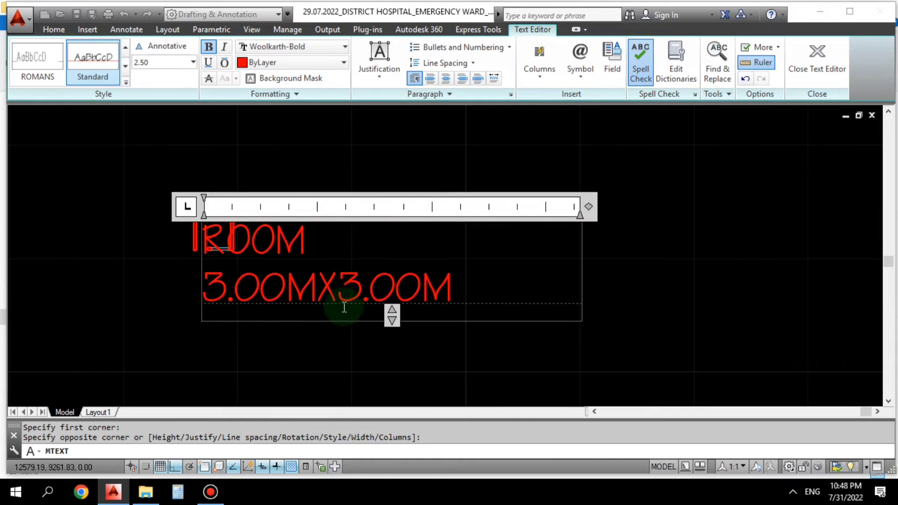
{"action": "middle_click_drag", "start_coordinate": [374, 306], "coordinate": [408, 304]}
{"action": "scroll", "coordinate": [405, 291], "scroll_direction": "up", "scroll_amount": 2}
{"action": "middle_click_drag", "start_coordinate": [279, 300], "coordinate": [366, 300]}
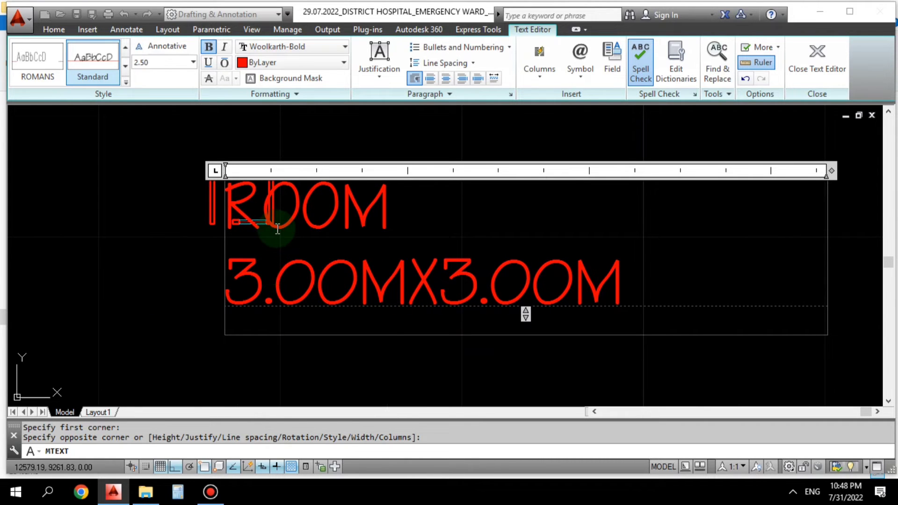
Set the text height of both label lines to 0.20
{"action": "key", "text": "ctrl+a"}
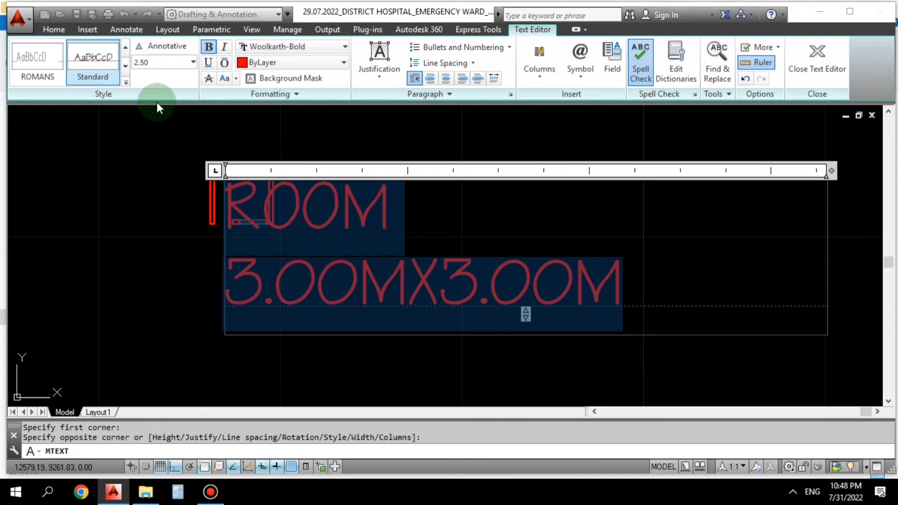
{"action": "left_click", "coordinate": [193, 63]}
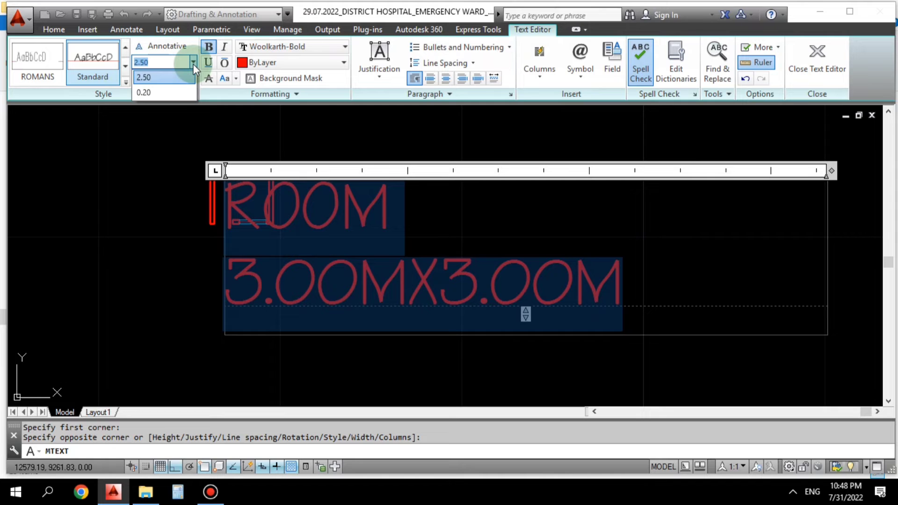
{"action": "left_click", "coordinate": [192, 64]}
{"action": "left_click", "coordinate": [192, 63]}
{"action": "left_click", "coordinate": [156, 94]}
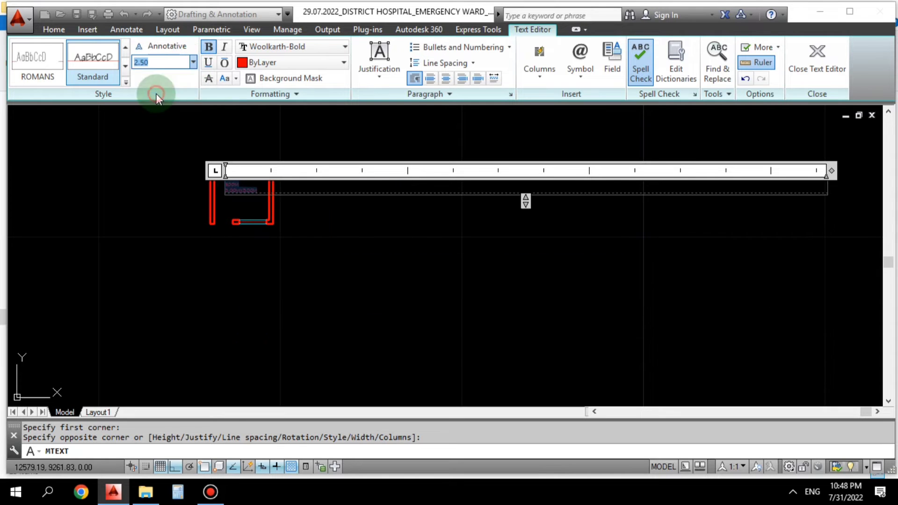
Shrink the label's text column to fit its contents and finish editing the text
{"action": "double_click", "coordinate": [832, 171]}
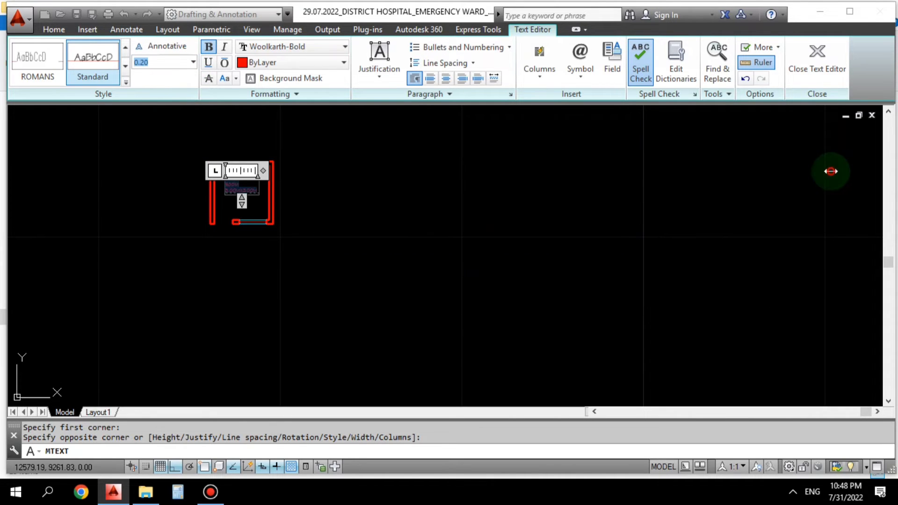
{"action": "scroll", "coordinate": [218, 195], "scroll_direction": "up", "scroll_amount": 4}
{"action": "mouse_move", "coordinate": [204, 195]}
{"action": "middle_mouse_down"}
{"action": "mouse_move", "coordinate": [239, 218]}
{"action": "mouse_move", "coordinate": [290, 223]}
{"action": "middle_mouse_up"}
{"action": "left_click", "coordinate": [338, 254]}
{"action": "key", "text": "Escape"}
{"action": "key", "text": "Escape"}
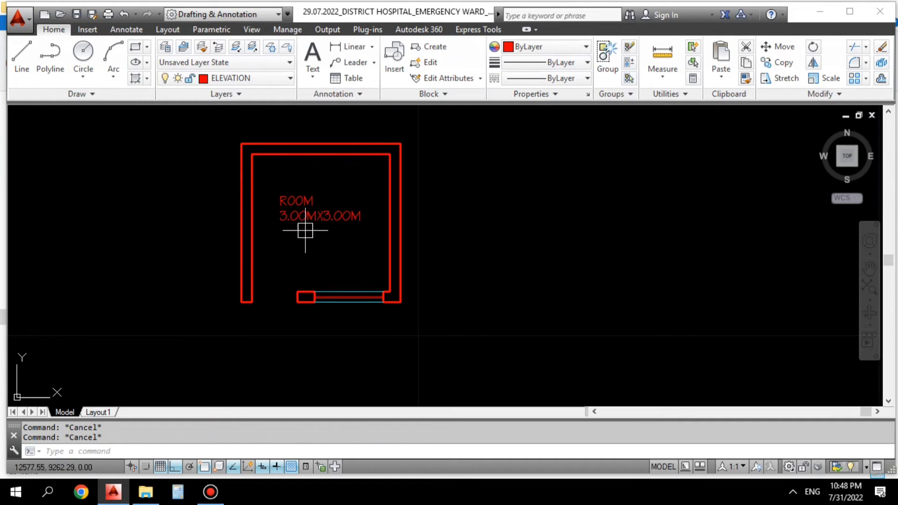
Delete the two-line room label from inside the room
{"action": "middle_click_drag", "start_coordinate": [310, 234], "coordinate": [333, 217]}
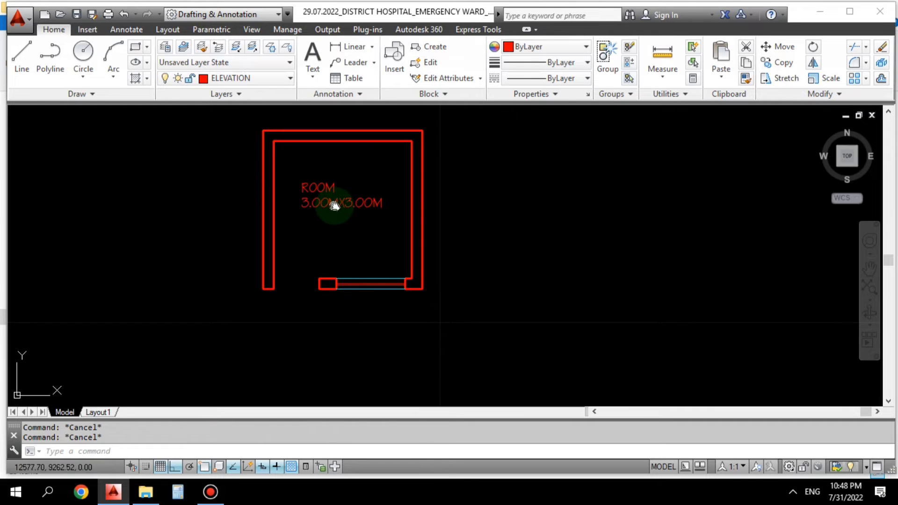
{"action": "scroll", "coordinate": [341, 201], "scroll_direction": "up", "scroll_amount": 2}
{"action": "scroll", "coordinate": [341, 190], "scroll_direction": "down", "scroll_amount": 4}
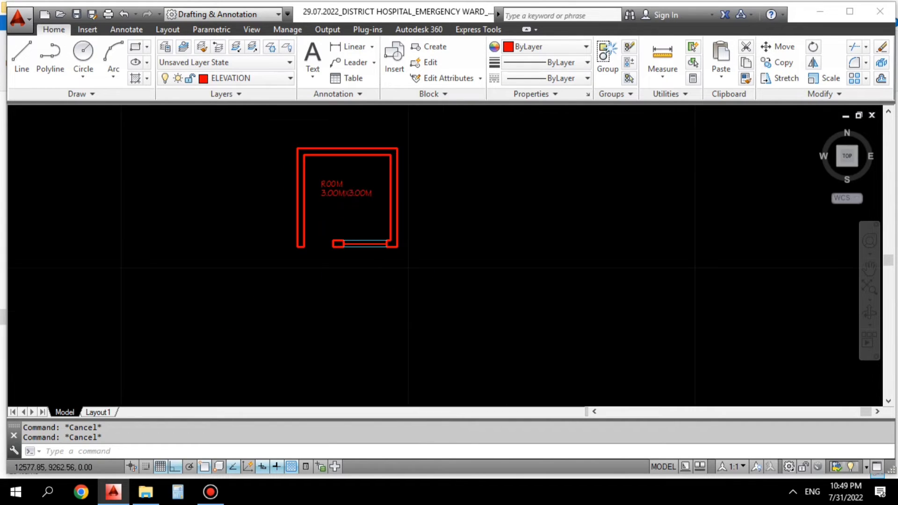
{"action": "scroll", "coordinate": [350, 194], "scroll_direction": "up", "scroll_amount": 2}
{"action": "left_click", "coordinate": [337, 189]}
{"action": "key", "text": "Delete"}
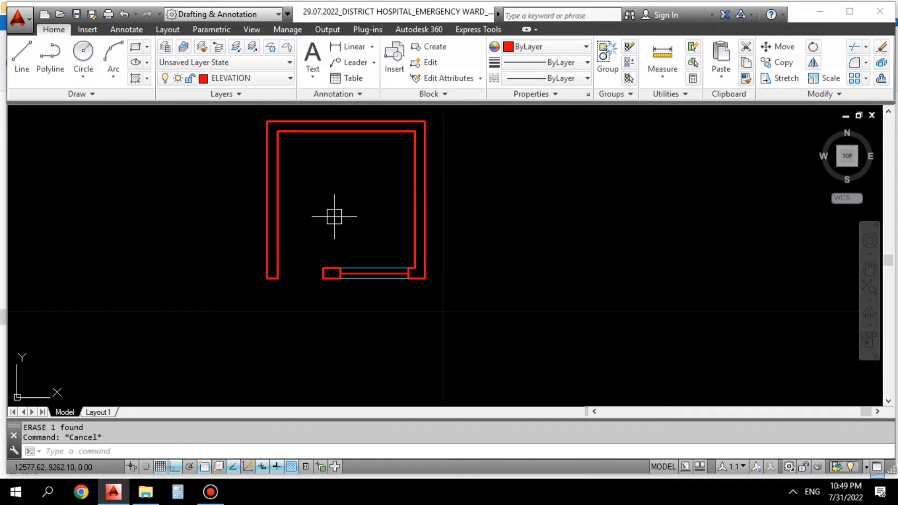
Add multiline text starting inside the room with "ROOM" above "3.00M X 3.00M", widening the column to keep the size on one line
{"action": "type", "text": "T"}
{"action": "key", "text": "Return"}
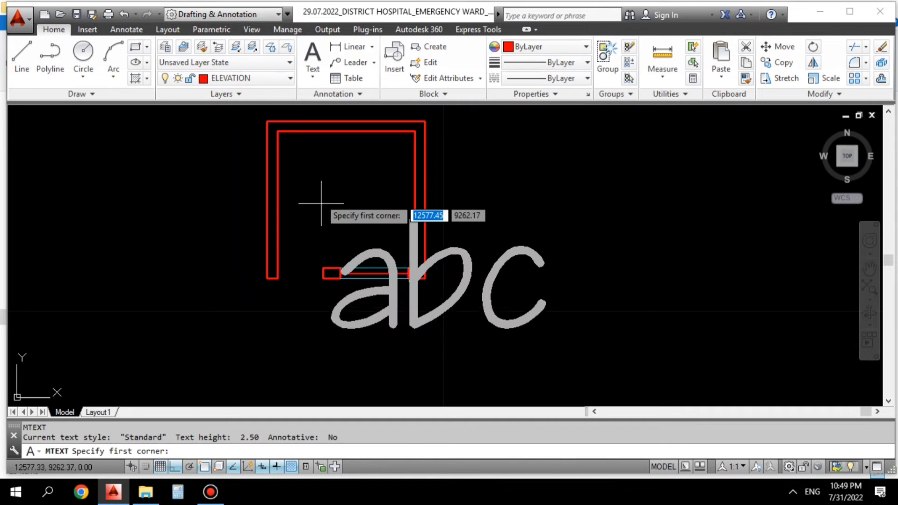
{"action": "left_click", "coordinate": [306, 166]}
{"action": "left_click", "coordinate": [600, 274]}
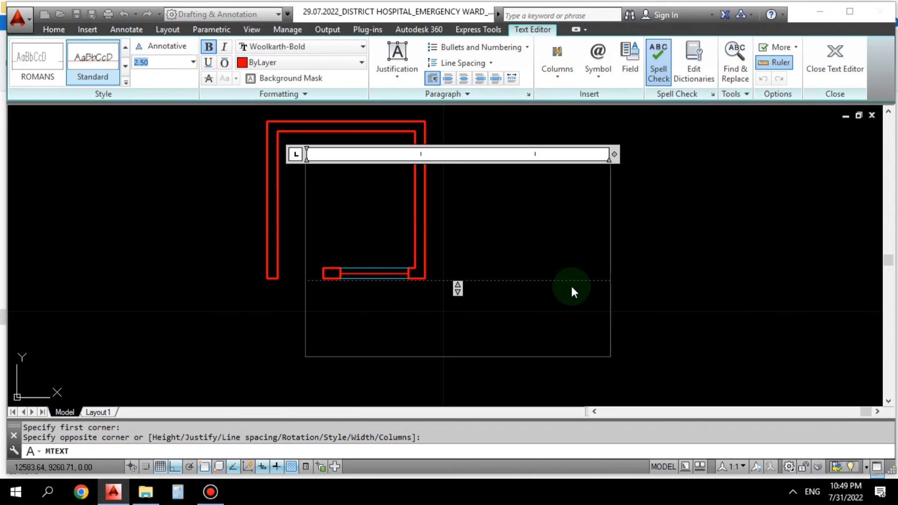
{"action": "type", "text": "ROOM"}
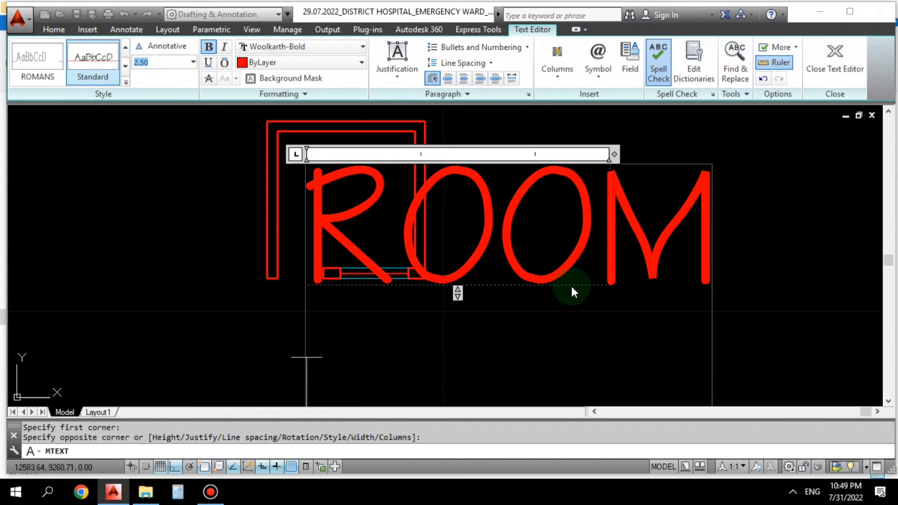
{"action": "type", "text": "3.00M"}
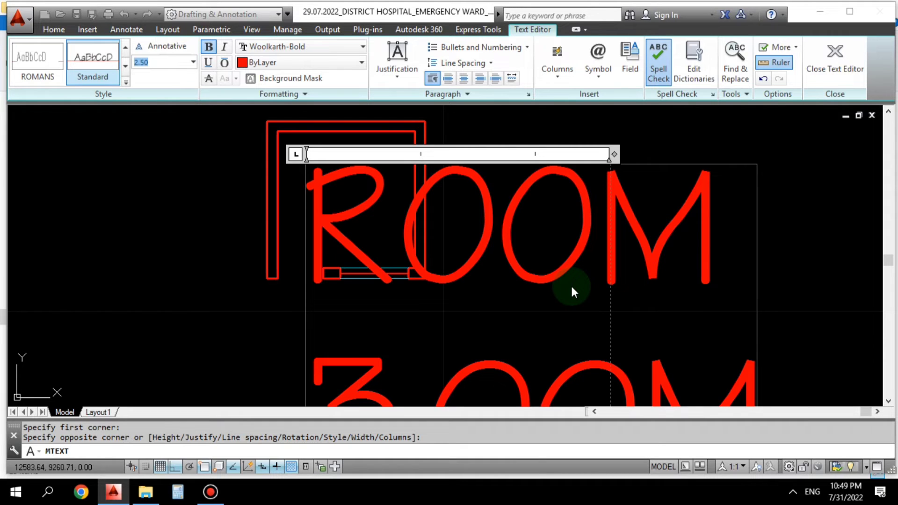
{"action": "type", "text": " X 3"}
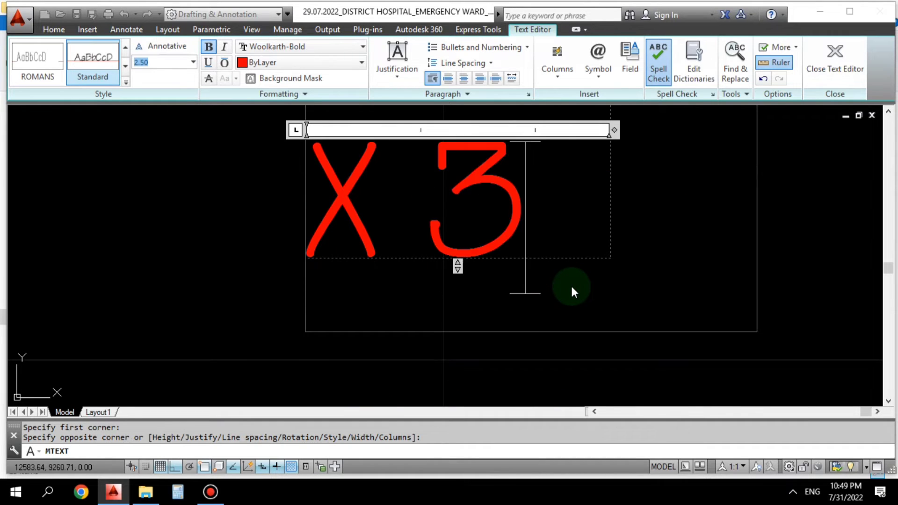
{"action": "type", "text": ".00M"}
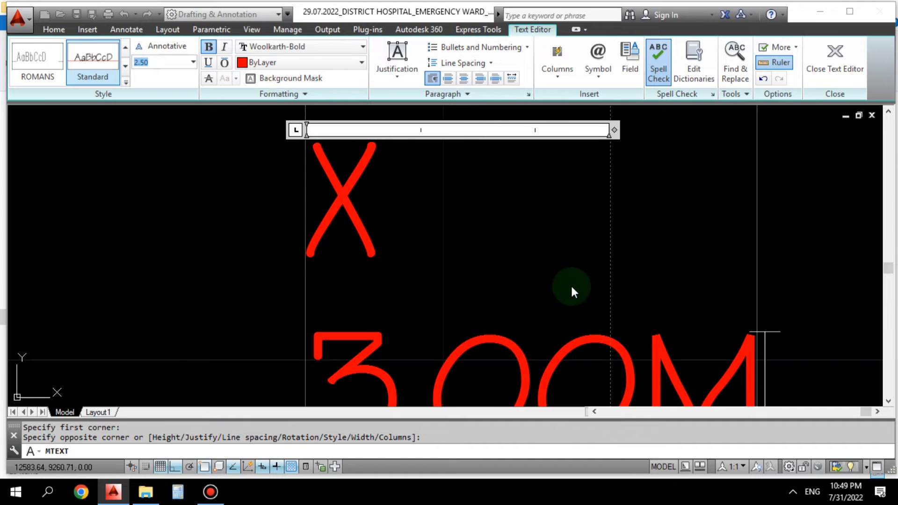
{"action": "scroll", "coordinate": [567, 310], "scroll_direction": "down", "scroll_amount": 5}
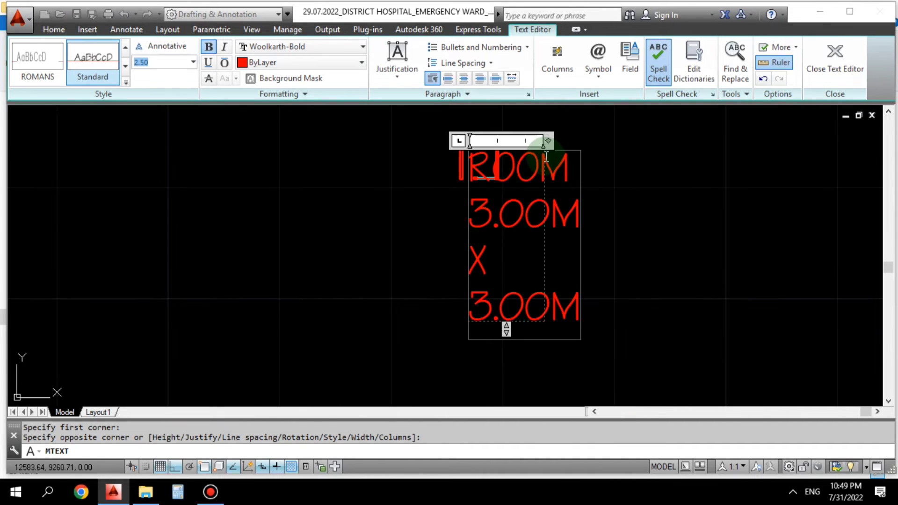
{"action": "left_click_drag", "start_coordinate": [546, 140], "coordinate": [797, 141]}
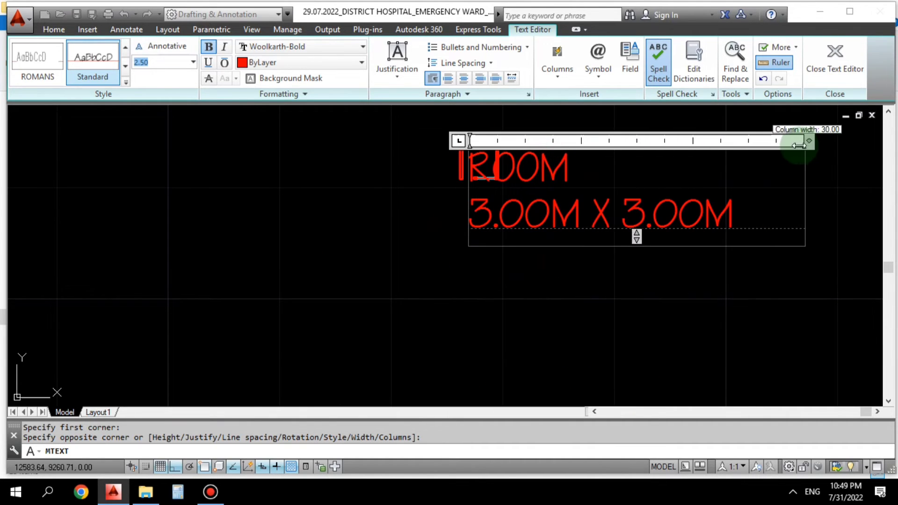
Centre both lines of the label, narrow the text column to the size line's width and finish editing
{"action": "key", "text": "ctrl+a"}
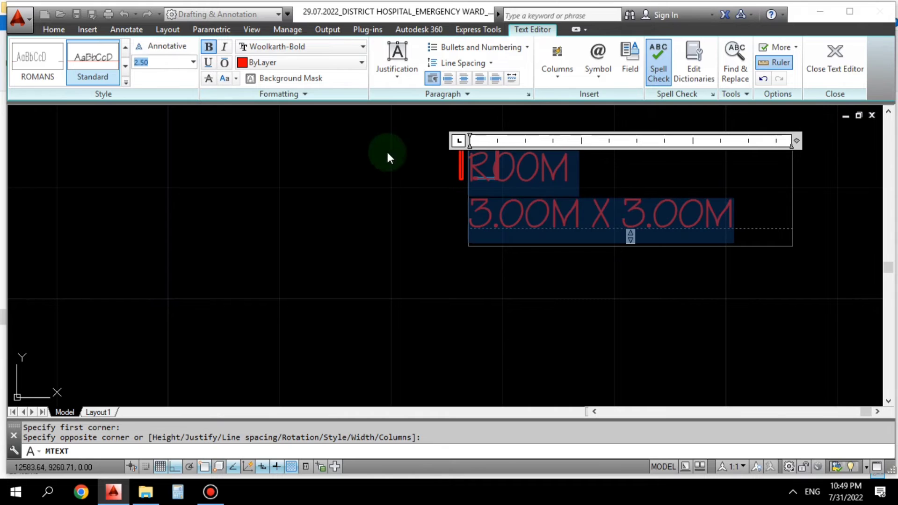
{"action": "left_click", "coordinate": [466, 78]}
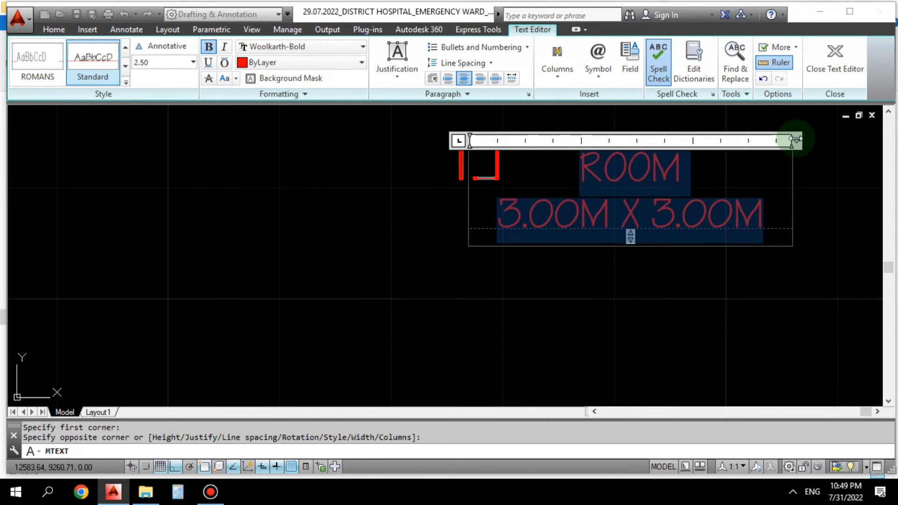
{"action": "left_click_drag", "start_coordinate": [796, 140], "coordinate": [736, 140]}
{"action": "key", "text": "Escape"}
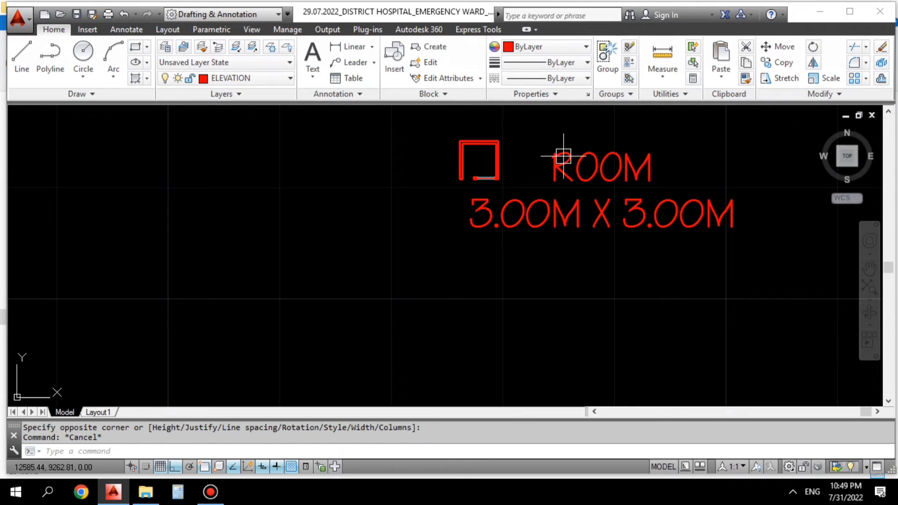
Set the text height of the "ROOM 3.00M X 3.00M" label to 0.18 in its properties
{"action": "left_click", "coordinate": [573, 165]}
{"action": "key", "text": "Escape"}
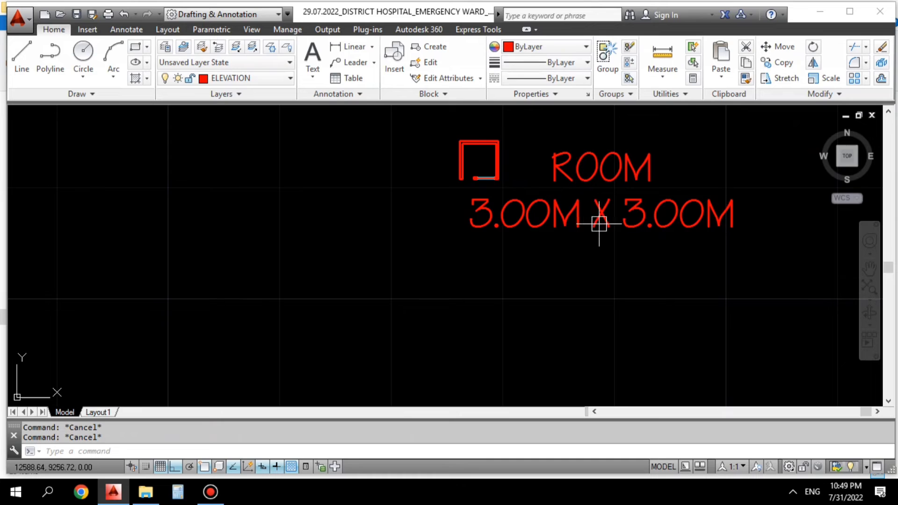
{"action": "left_click", "coordinate": [589, 177]}
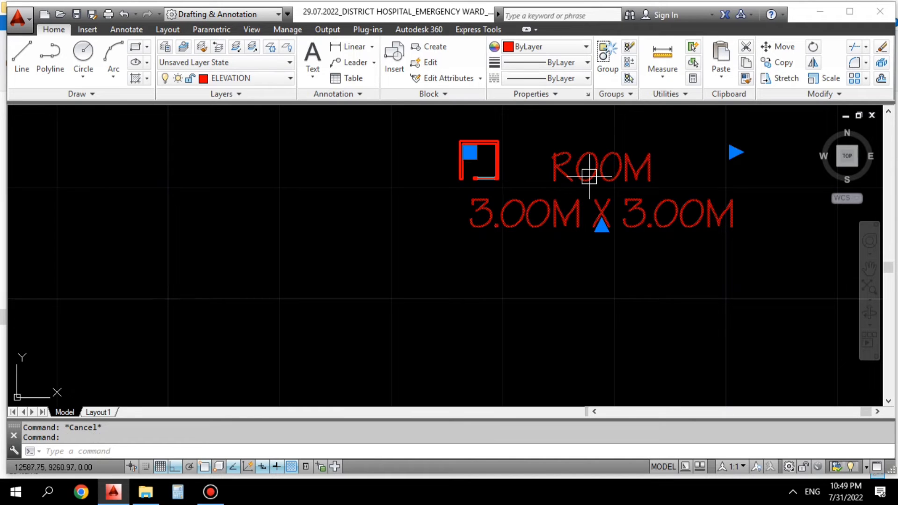
{"action": "type", "text": "PR"}
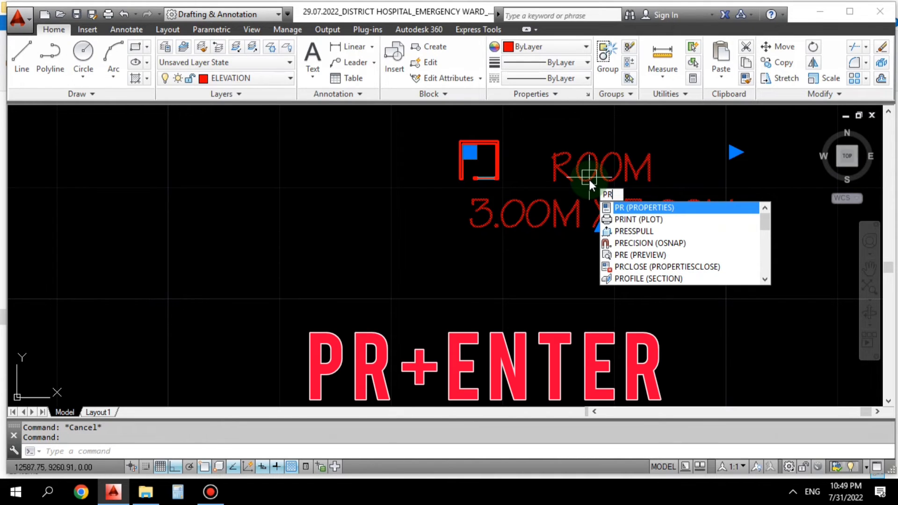
{"action": "key", "text": "Return"}
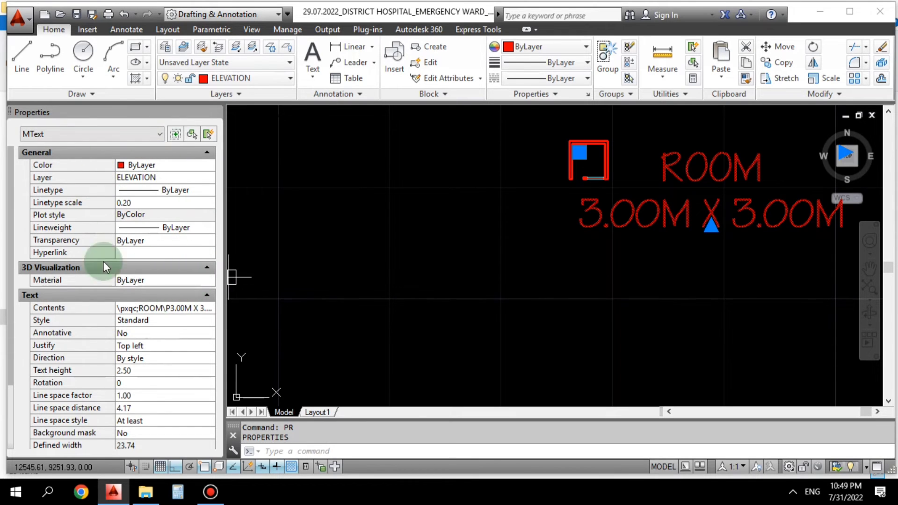
{"action": "scroll", "coordinate": [63, 282], "scroll_direction": "down", "scroll_amount": 2}
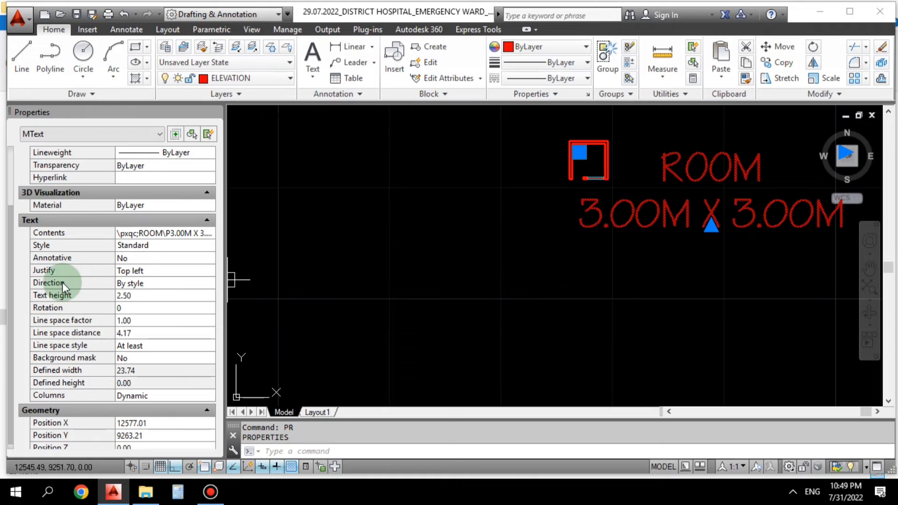
{"action": "left_click", "coordinate": [108, 299]}
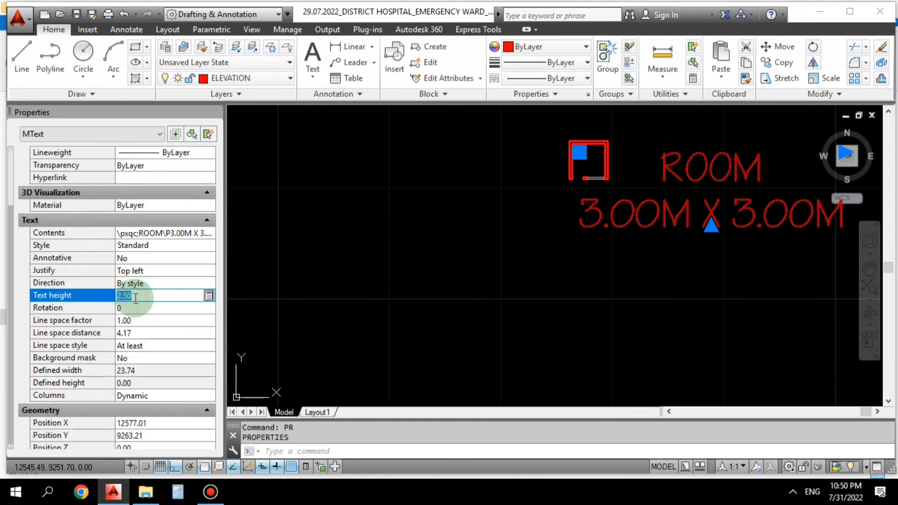
{"action": "type", "text": ".1"}
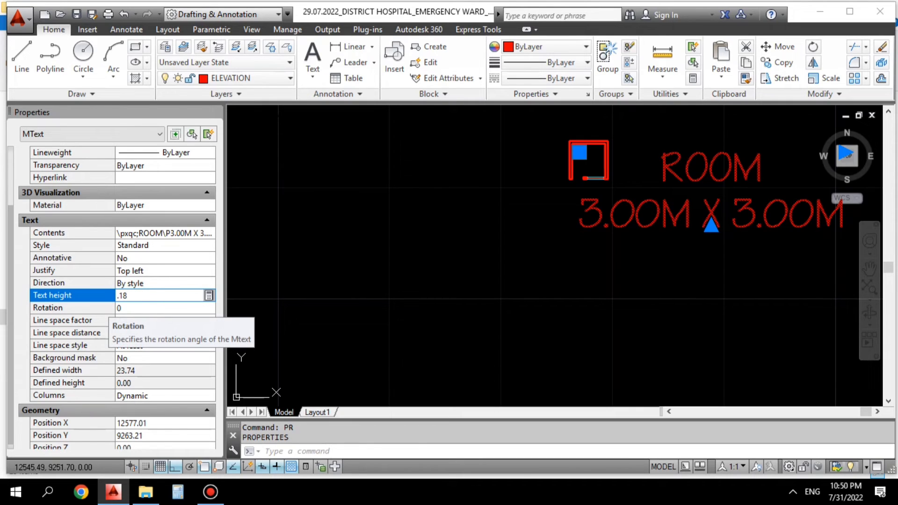
{"action": "type", "text": "8"}
{"action": "left_click", "coordinate": [110, 309]}
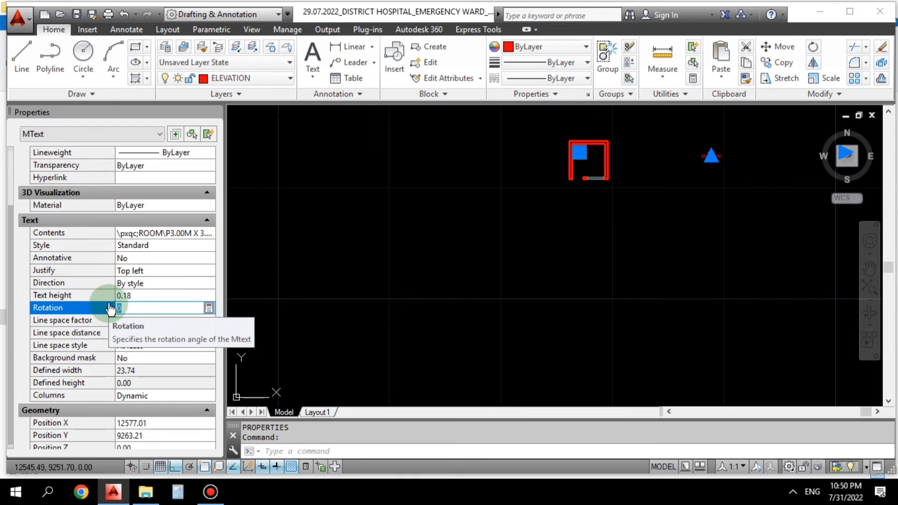
Clear the label selection and close the Properties palette
{"action": "left_click", "coordinate": [573, 290]}
{"action": "key", "text": "Escape"}
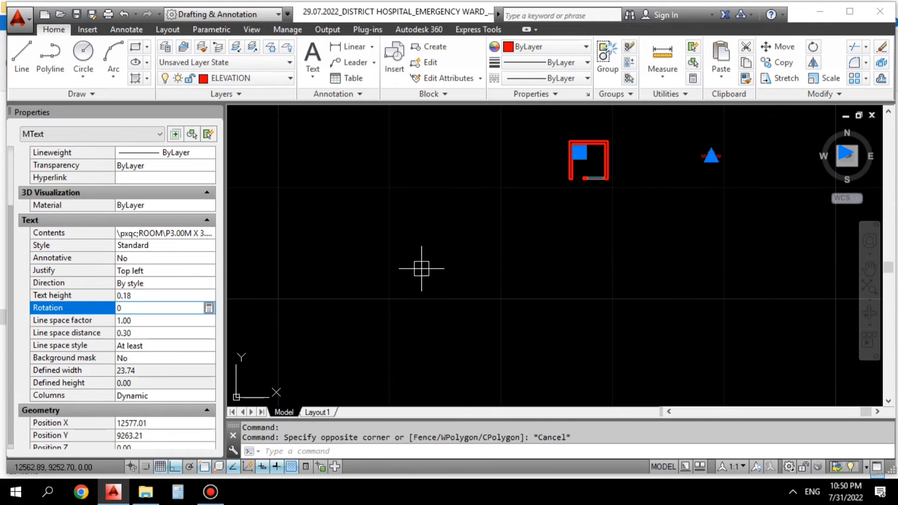
{"action": "left_click", "coordinate": [438, 265]}
{"action": "key", "text": "Escape"}
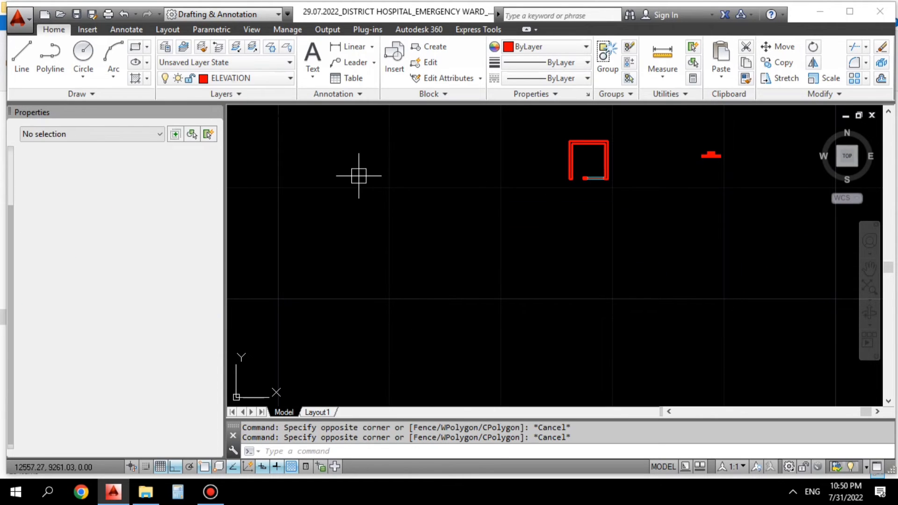
{"action": "key", "text": "Escape"}
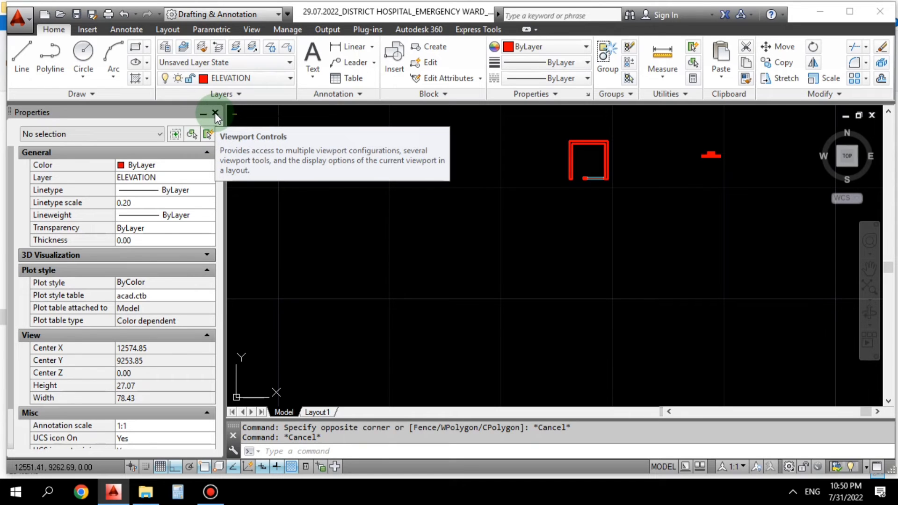
{"action": "left_click", "coordinate": [215, 114]}
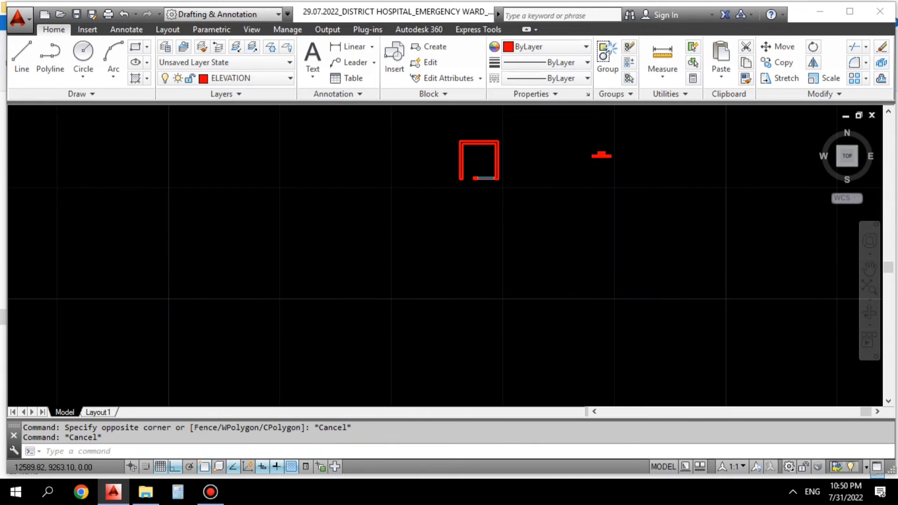
Shrink the resized label's text column to fit its two lines and finish editing the text
{"action": "scroll", "coordinate": [589, 158], "scroll_direction": "up", "scroll_amount": 6}
{"action": "middle_click_drag", "start_coordinate": [562, 171], "coordinate": [554, 207]}
{"action": "double_click", "coordinate": [553, 207]}
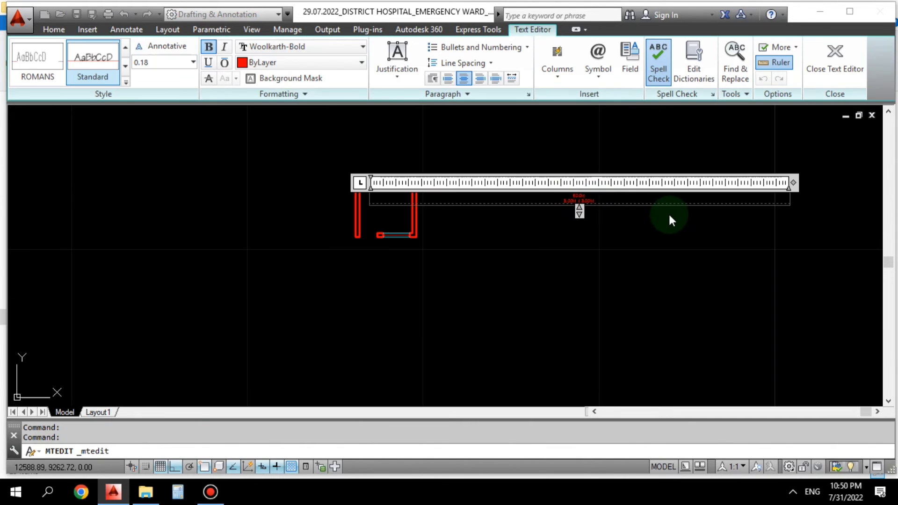
{"action": "scroll", "coordinate": [761, 190], "scroll_direction": "up", "scroll_amount": 2}
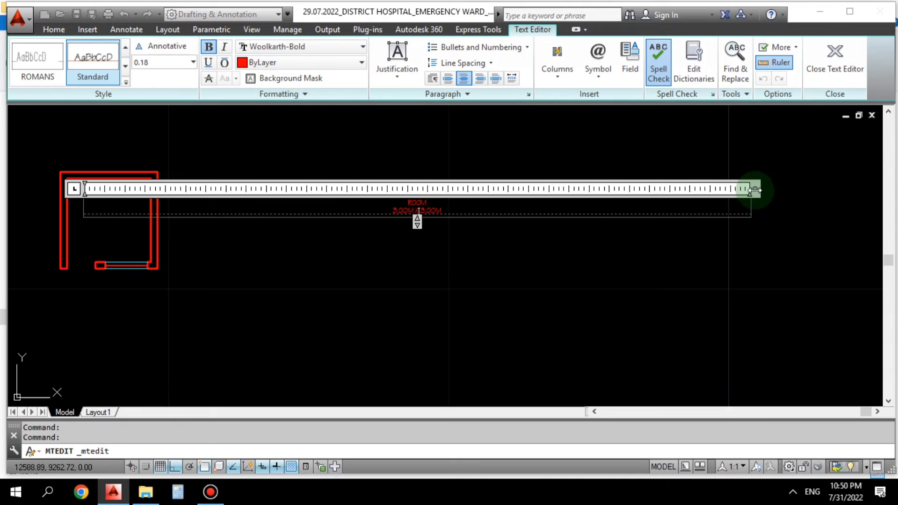
{"action": "double_click", "coordinate": [755, 190]}
{"action": "scroll", "coordinate": [228, 236], "scroll_direction": "up", "scroll_amount": 3}
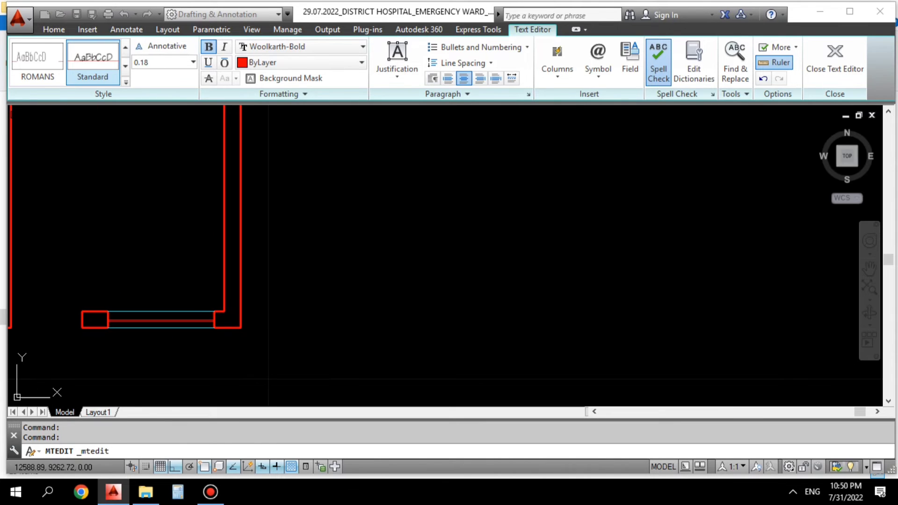
{"action": "key", "text": "Escape"}
Move the room label straight down a short distance towards the middle of the room
{"action": "scroll", "coordinate": [204, 250], "scroll_direction": "down", "scroll_amount": 4}
{"action": "type", "text": "m"}
{"action": "key", "text": "space"}
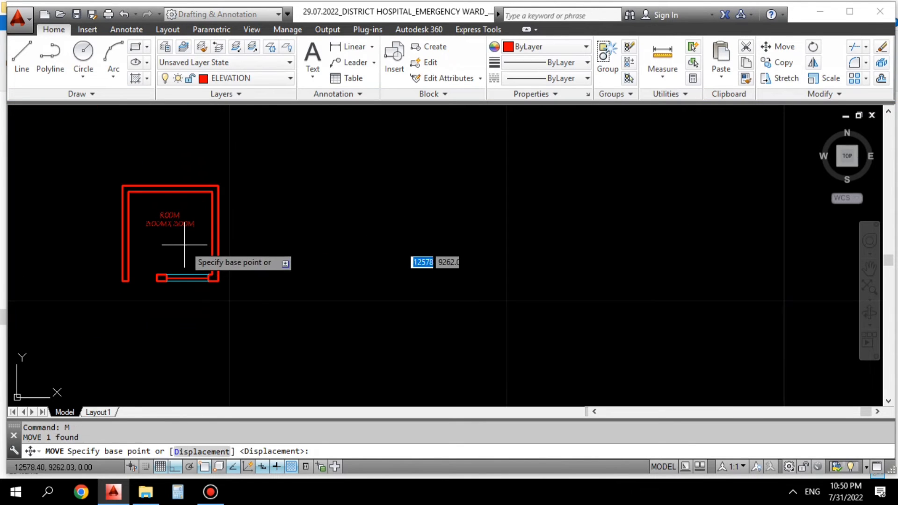
{"action": "left_click", "coordinate": [184, 245]}
{"action": "middle_click_drag", "start_coordinate": [247, 257], "coordinate": [444, 234]}
{"action": "scroll", "coordinate": [416, 231], "scroll_direction": "up", "scroll_amount": 3}
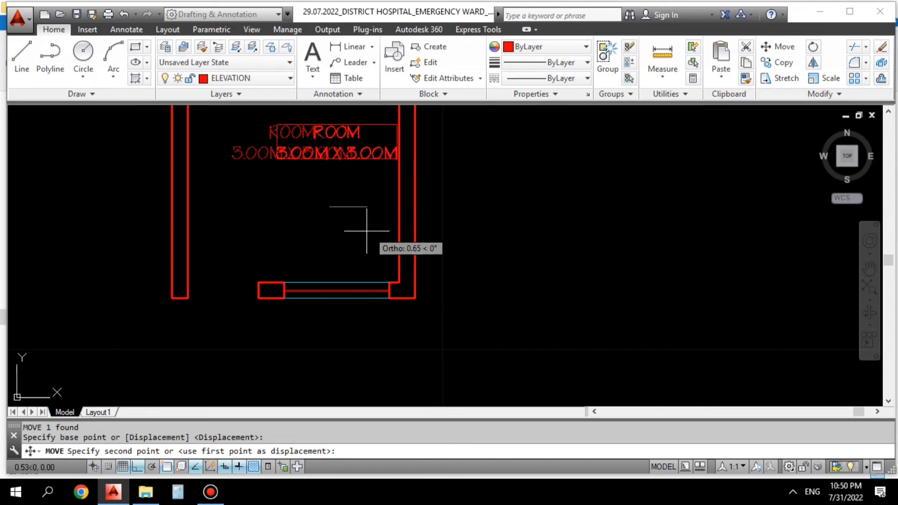
{"action": "left_click", "coordinate": [330, 223]}
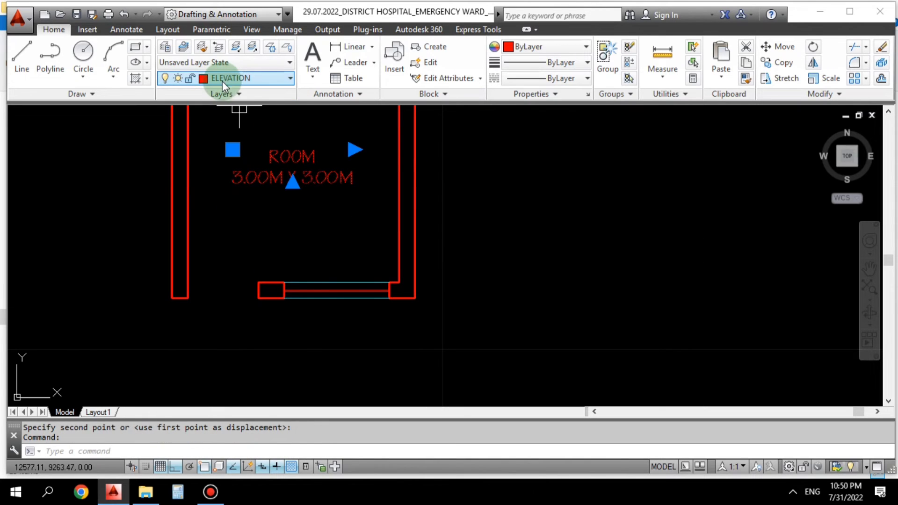
Assign the room label to the TEXT layer and clear the selection
{"action": "left_click", "coordinate": [223, 81]}
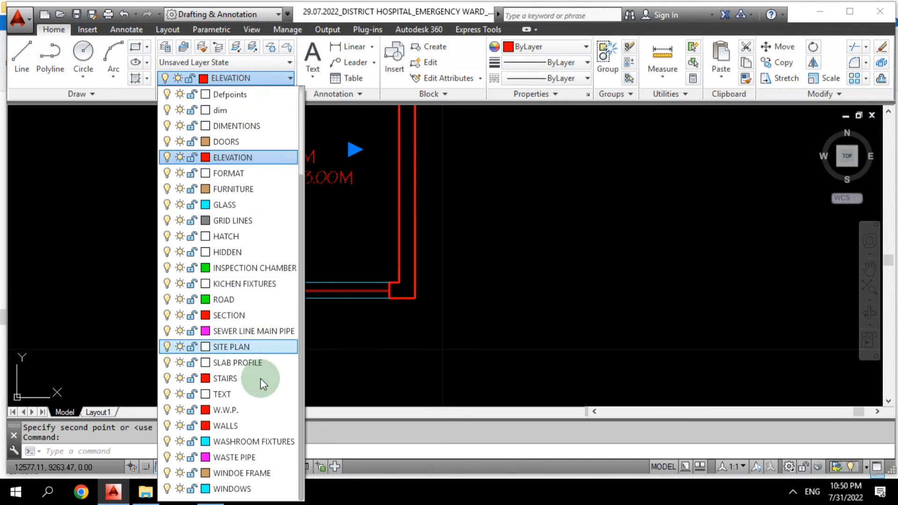
{"action": "left_click", "coordinate": [244, 394]}
{"action": "key", "text": "Escape"}
{"action": "key", "text": "Escape"}
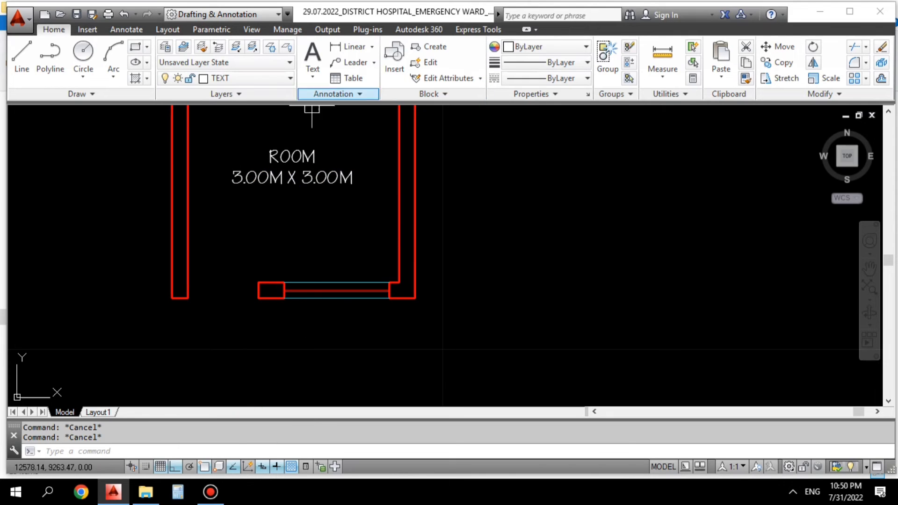
Examine the labelled room plan, including its walls, door opening and window
{"action": "mouse_move", "coordinate": [296, 217]}
{"action": "middle_mouse_down"}
{"action": "mouse_move", "coordinate": [347, 273]}
{"action": "mouse_move", "coordinate": [359, 236]}
{"action": "middle_mouse_up"}
{"action": "scroll", "coordinate": [339, 223], "scroll_direction": "down", "scroll_amount": 2}
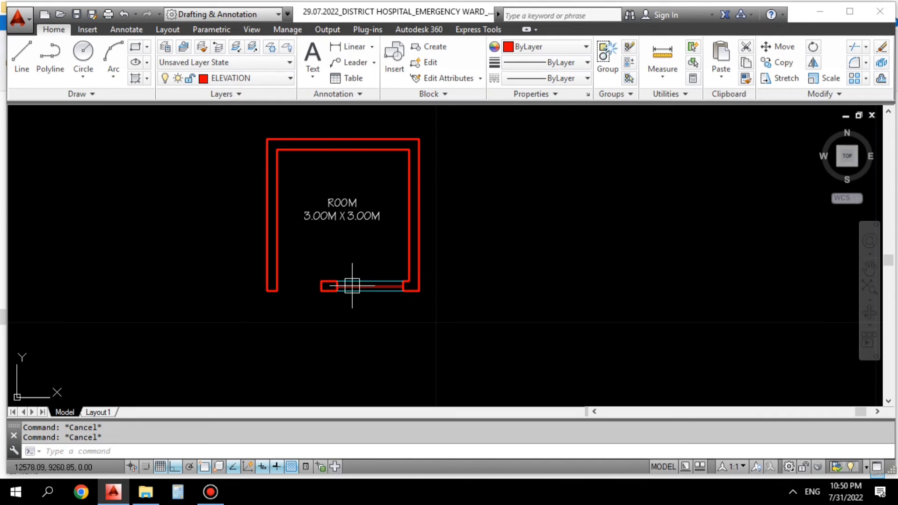
{"action": "scroll", "coordinate": [351, 281], "scroll_direction": "up", "scroll_amount": 2}
{"action": "middle_click_drag", "start_coordinate": [332, 167], "coordinate": [331, 190]}
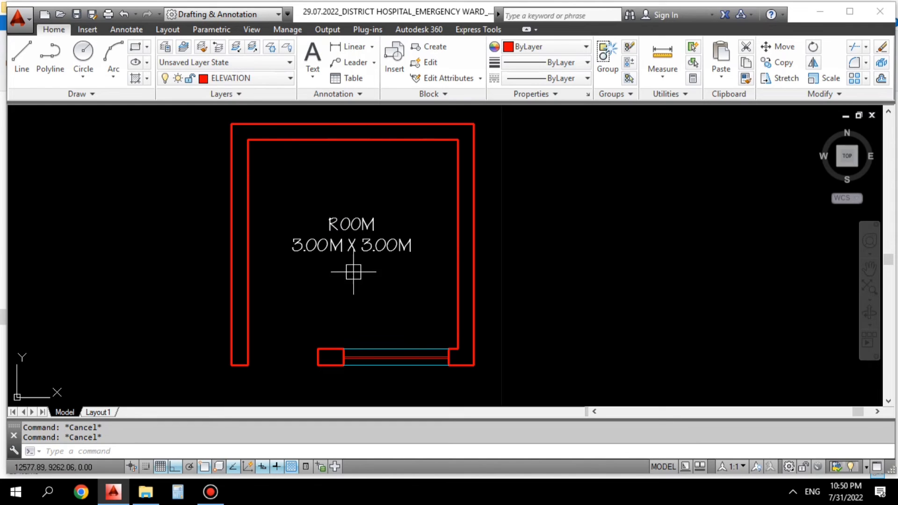
{"action": "middle_click_drag", "start_coordinate": [395, 247], "coordinate": [458, 255]}
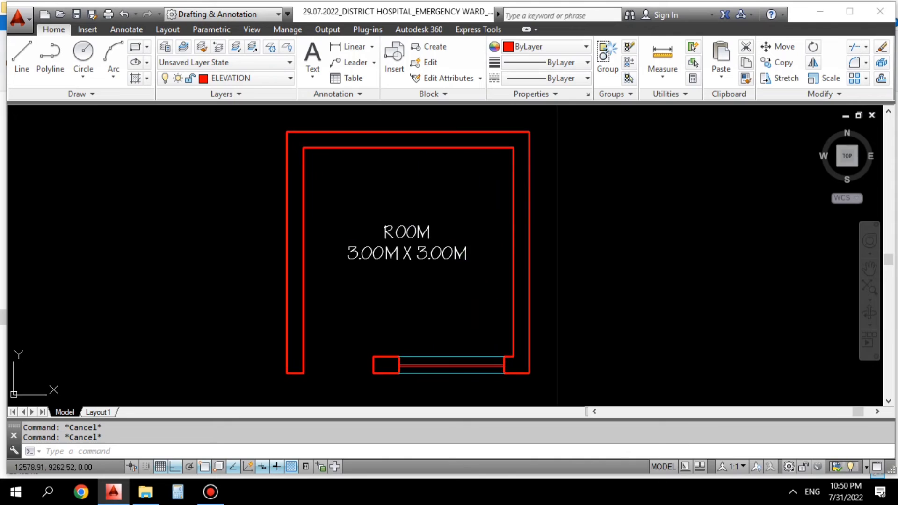
{"action": "scroll", "coordinate": [482, 249], "scroll_direction": "down", "scroll_amount": 2}
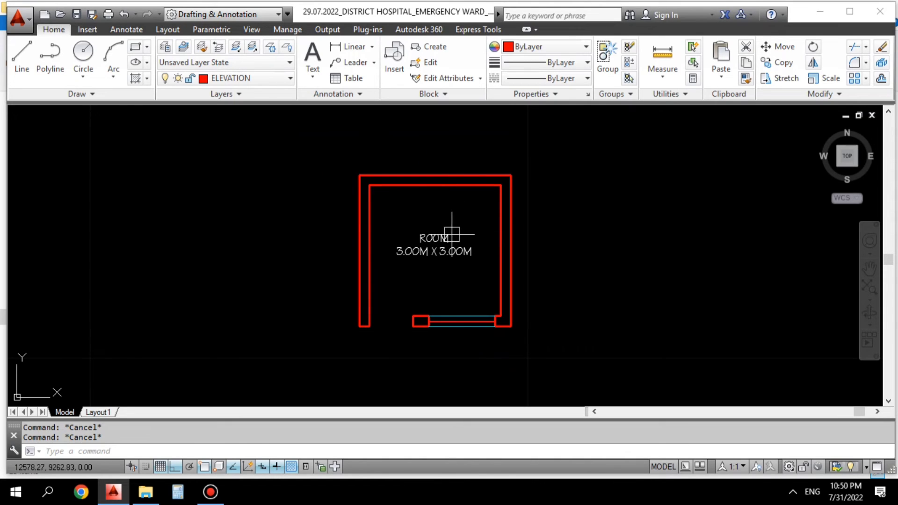
{"action": "scroll", "coordinate": [451, 301], "scroll_direction": "up", "scroll_amount": 2}
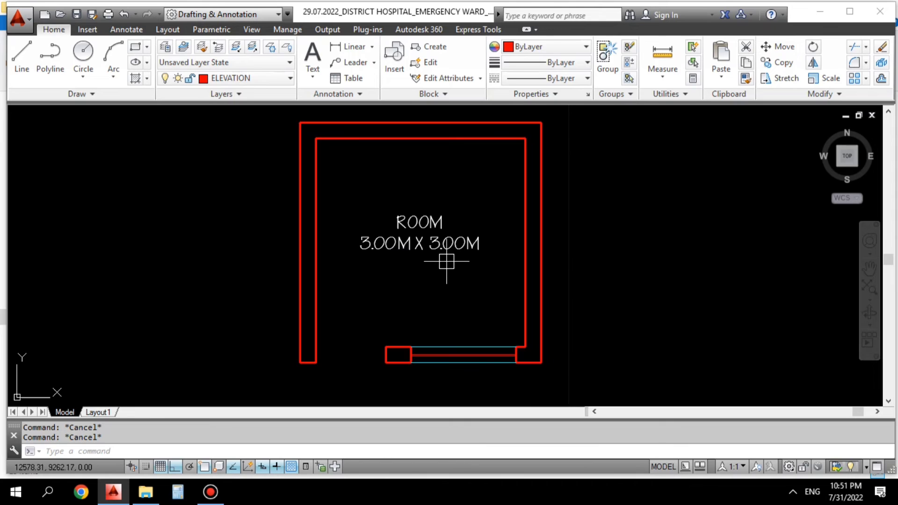
{"action": "middle_click_drag", "start_coordinate": [398, 259], "coordinate": [377, 294]}
{"action": "left_click", "coordinate": [412, 262]}
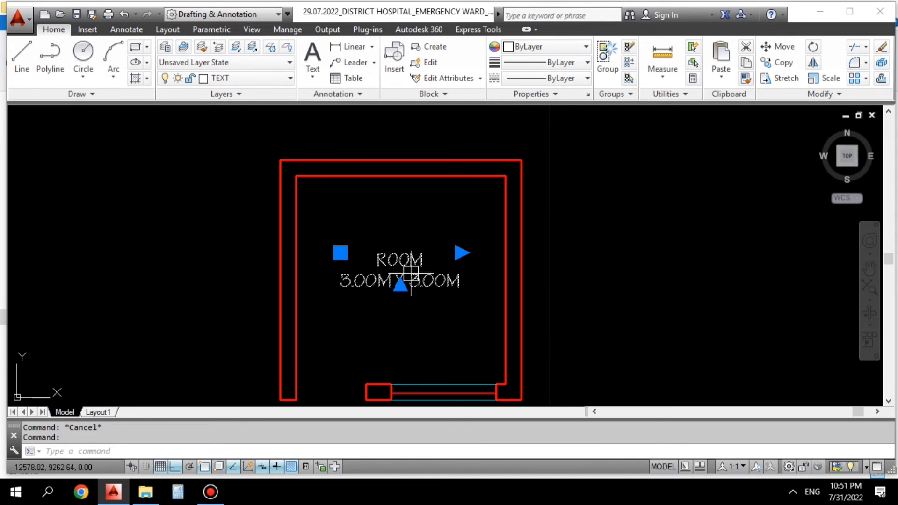
{"action": "type", "text": "m"}
{"action": "key", "text": "Return"}
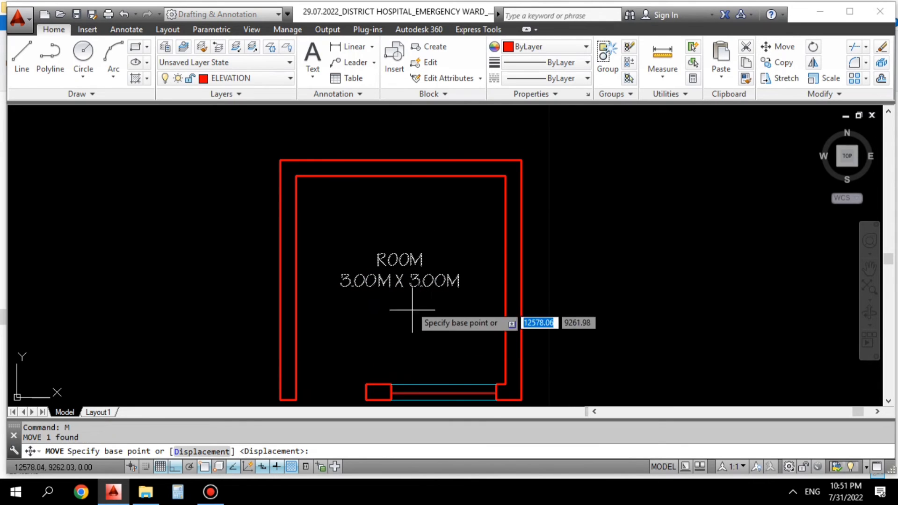
{"action": "key", "text": "Escape"}
{"action": "key", "text": "Escape"}
{"action": "left_click", "coordinate": [398, 270]}
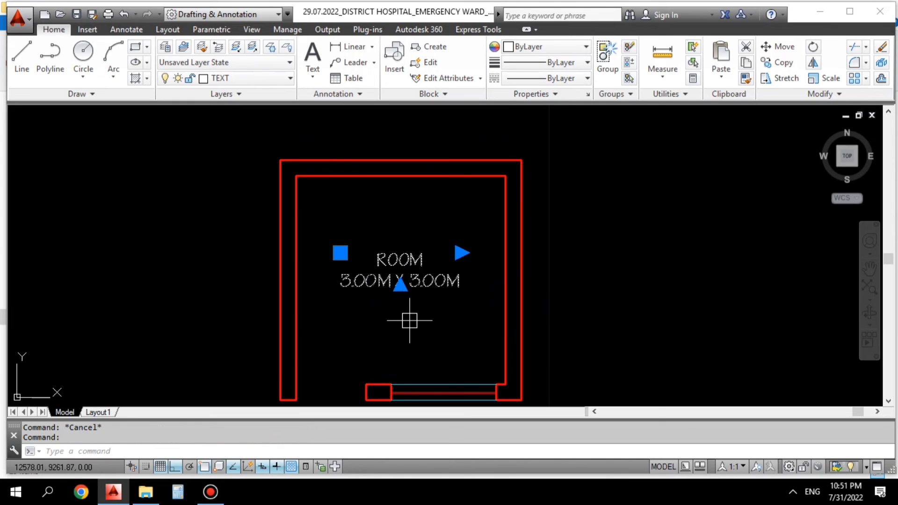
{"action": "key", "text": "Escape"}
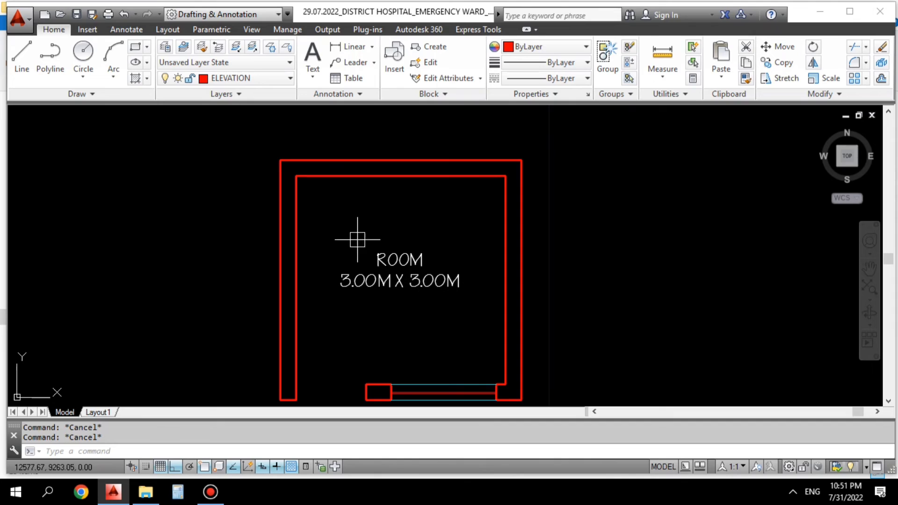
Start moving the room label from a base point below it and preview horizontal and vertical displacements with Ortho on
{"action": "left_click", "coordinate": [397, 279]}
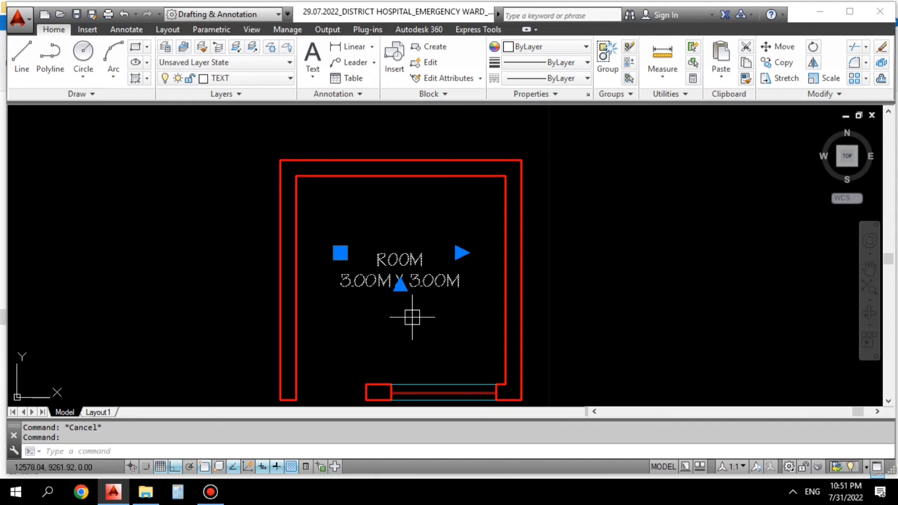
{"action": "type", "text": "m"}
{"action": "key", "text": "Return"}
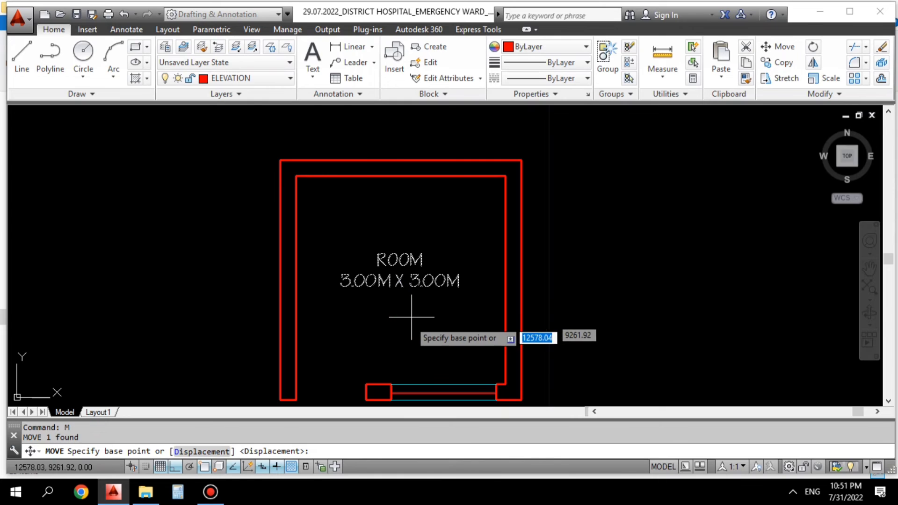
{"action": "left_click", "coordinate": [415, 356]}
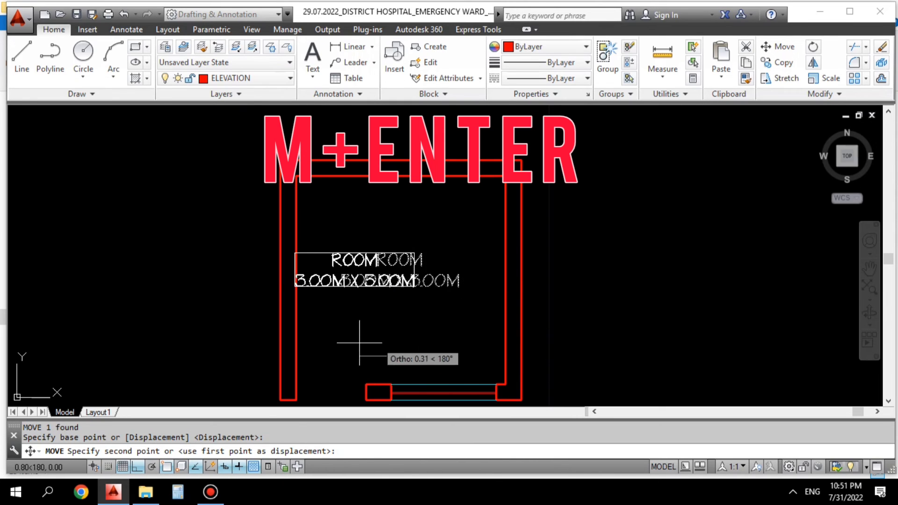
{"action": "scroll", "coordinate": [412, 300], "scroll_direction": "down", "scroll_amount": 3}
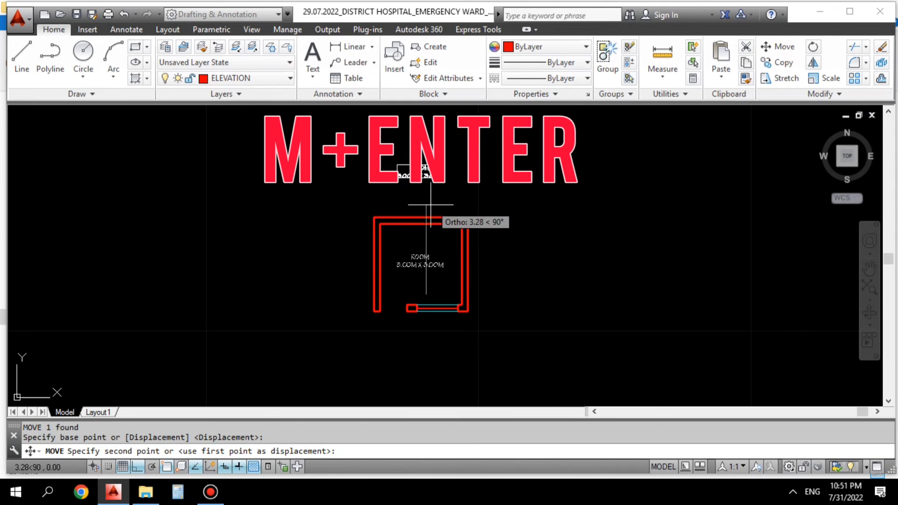
{"action": "scroll", "coordinate": [424, 196], "scroll_direction": "up", "scroll_amount": 2}
{"action": "scroll", "coordinate": [423, 197], "scroll_direction": "down", "scroll_amount": 3}
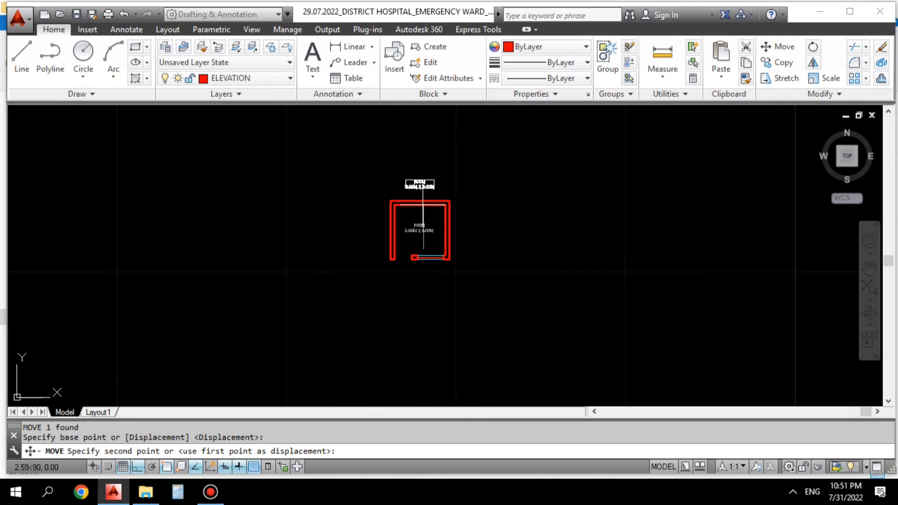
{"action": "scroll", "coordinate": [456, 210], "scroll_direction": "up", "scroll_amount": 4}
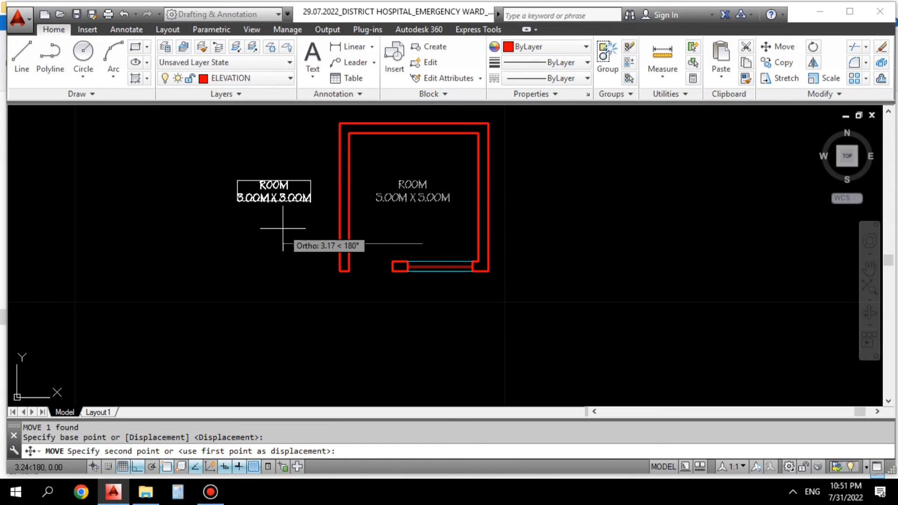
{"action": "scroll", "coordinate": [403, 230], "scroll_direction": "up", "scroll_amount": 2}
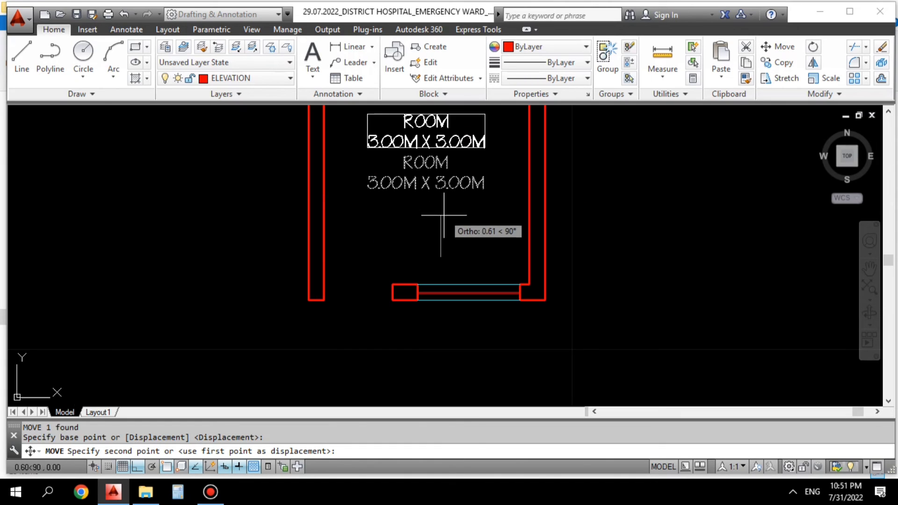
{"action": "scroll", "coordinate": [453, 234], "scroll_direction": "down", "scroll_amount": 2}
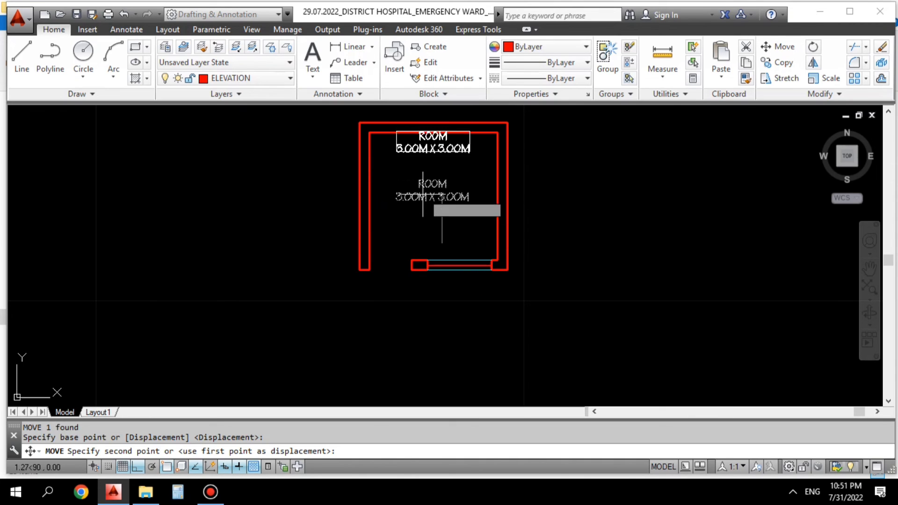
{"action": "scroll", "coordinate": [456, 231], "scroll_direction": "up", "scroll_amount": 2}
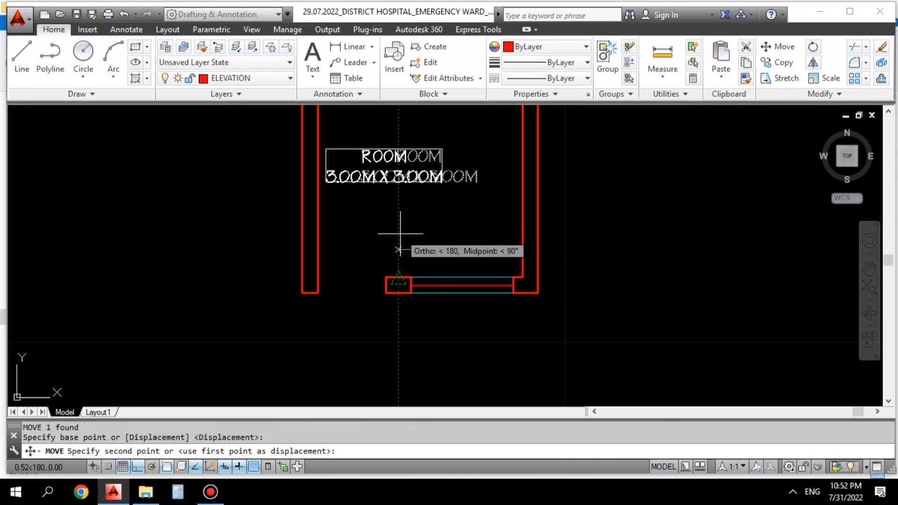
Preview free movement with Ortho off, restore Ortho, and place the label slightly higher, horizontally centred in the room
{"action": "key", "text": "F8"}
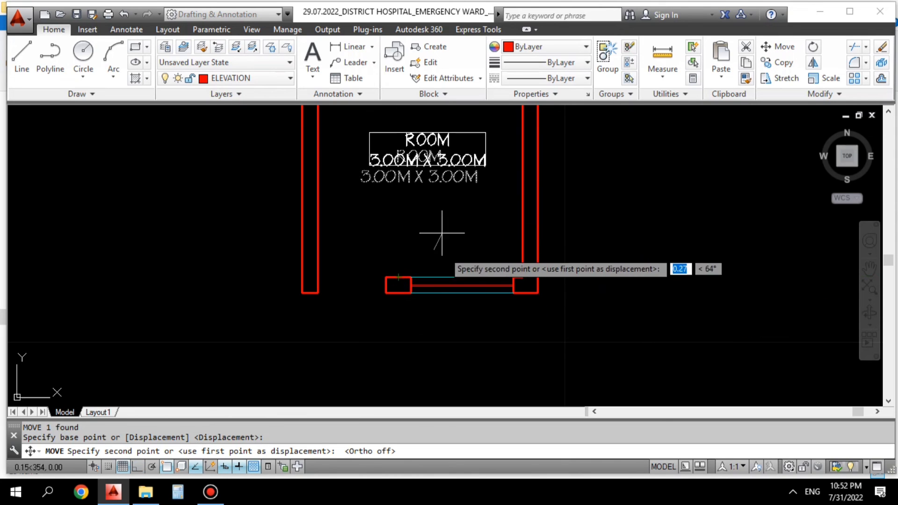
{"action": "mouse_move", "coordinate": [444, 255]}
{"action": "middle_mouse_down"}
{"action": "mouse_move", "coordinate": [455, 281]}
{"action": "mouse_move", "coordinate": [501, 305]}
{"action": "middle_mouse_up"}
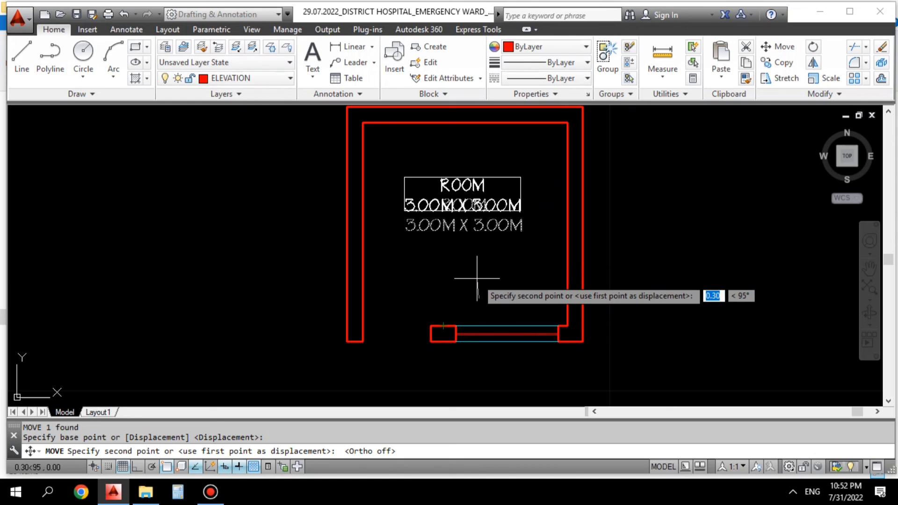
{"action": "key", "text": "F8"}
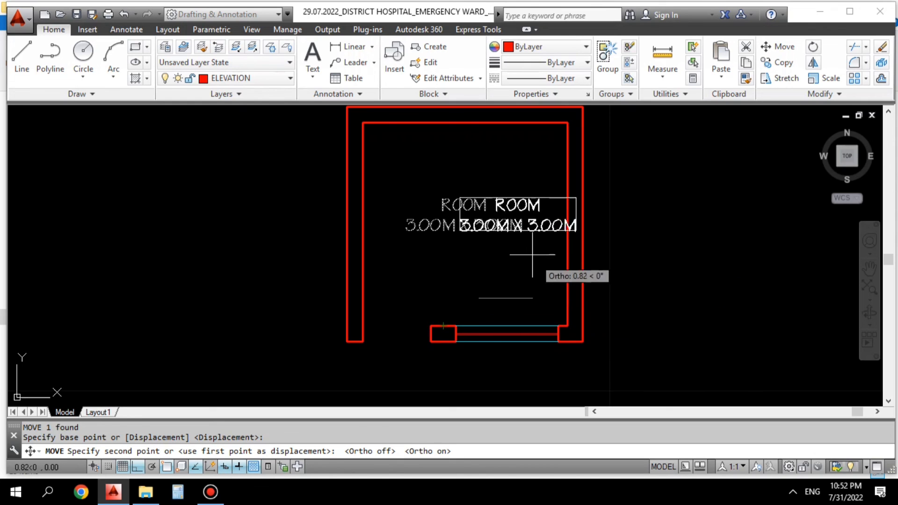
{"action": "scroll", "coordinate": [356, 290], "scroll_direction": "down", "scroll_amount": 4}
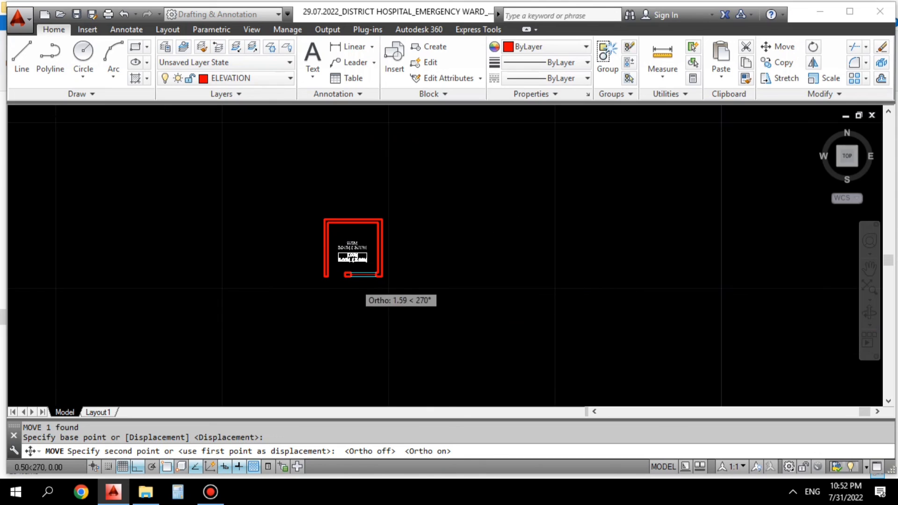
{"action": "scroll", "coordinate": [353, 313], "scroll_direction": "up", "scroll_amount": 3}
{"action": "scroll", "coordinate": [341, 220], "scroll_direction": "up", "scroll_amount": 4}
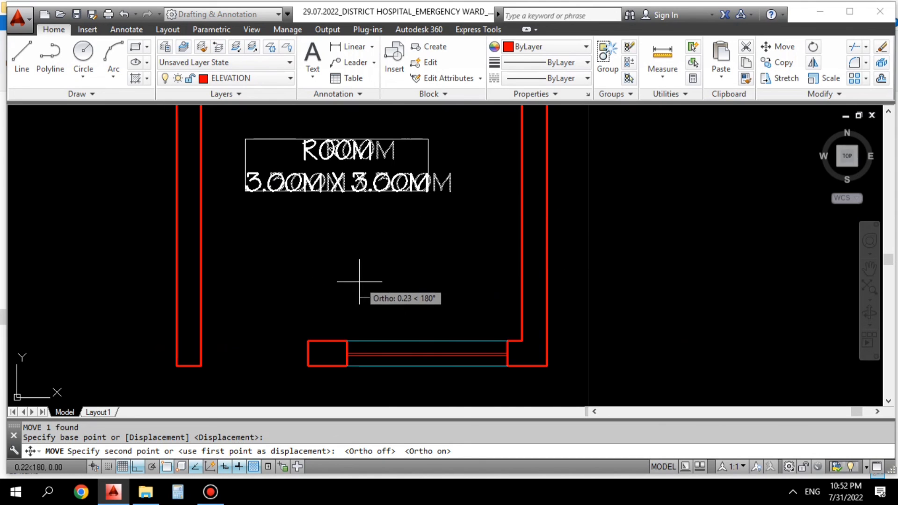
{"action": "scroll", "coordinate": [367, 283], "scroll_direction": "down", "scroll_amount": 2}
{"action": "left_click", "coordinate": [360, 301]}
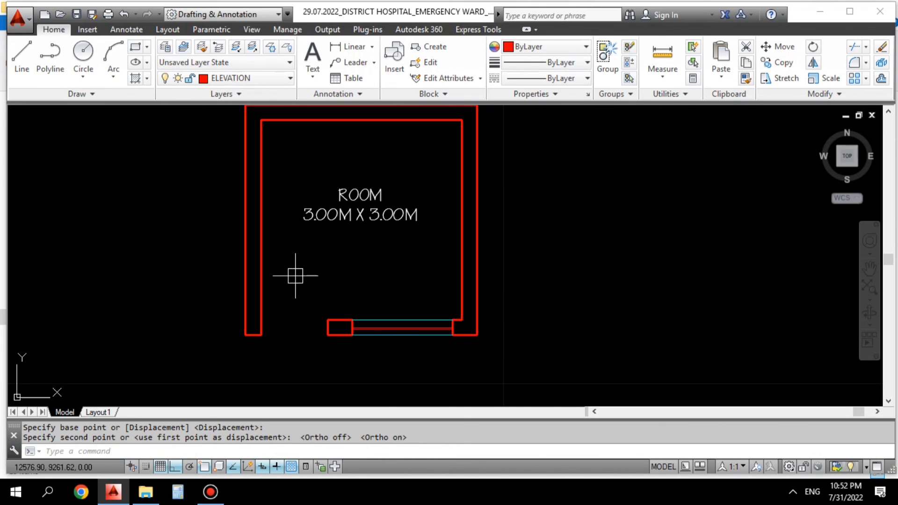
Inspect the finished room plan, checking the label's placement, the window and the wall ends at the door opening
{"action": "mouse_move", "coordinate": [295, 276]}
{"action": "middle_mouse_down"}
{"action": "mouse_move", "coordinate": [367, 281]}
{"action": "mouse_move", "coordinate": [447, 253]}
{"action": "mouse_move", "coordinate": [403, 275]}
{"action": "middle_mouse_up"}
{"action": "scroll", "coordinate": [388, 255], "scroll_direction": "down", "scroll_amount": 3}
{"action": "scroll", "coordinate": [437, 270], "scroll_direction": "up", "scroll_amount": 2}
{"action": "scroll", "coordinate": [439, 298], "scroll_direction": "up", "scroll_amount": 4}
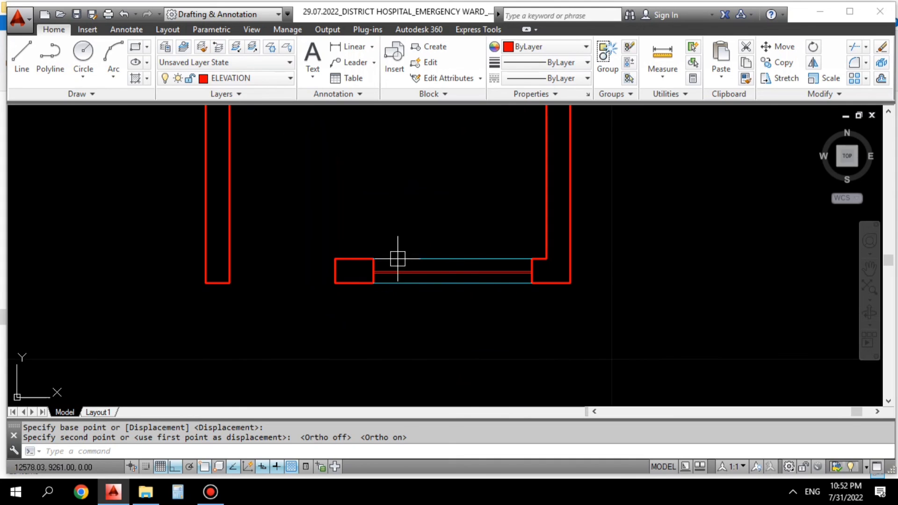
{"action": "scroll", "coordinate": [398, 259], "scroll_direction": "down", "scroll_amount": 4}
{"action": "middle_click_drag", "start_coordinate": [389, 251], "coordinate": [397, 256]}
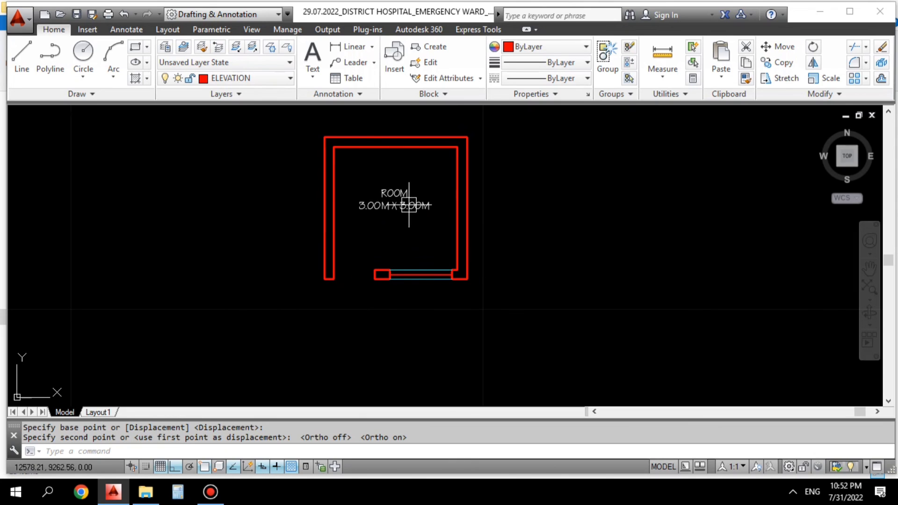
{"action": "mouse_move", "coordinate": [409, 206]}
{"action": "middle_mouse_down"}
{"action": "mouse_move", "coordinate": [345, 227]}
{"action": "mouse_move", "coordinate": [386, 289]}
{"action": "middle_mouse_up"}
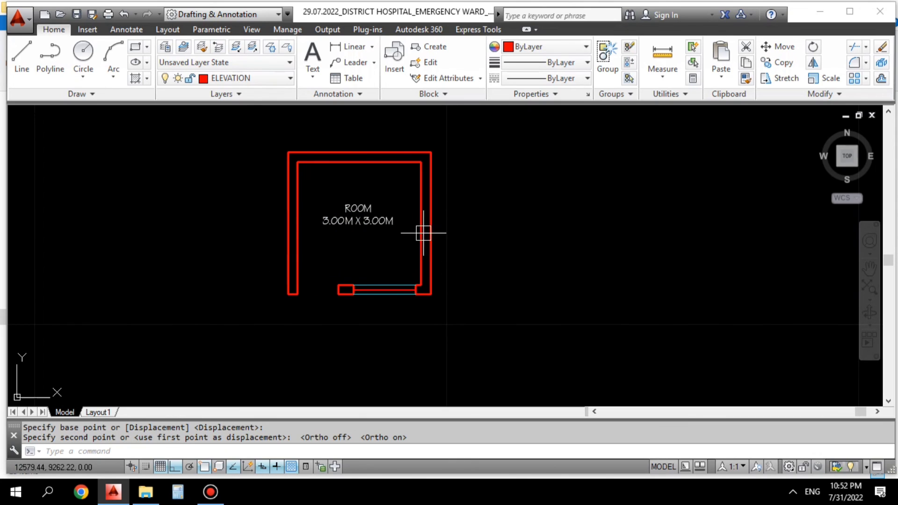
{"action": "middle_click_drag", "start_coordinate": [388, 189], "coordinate": [372, 233]}
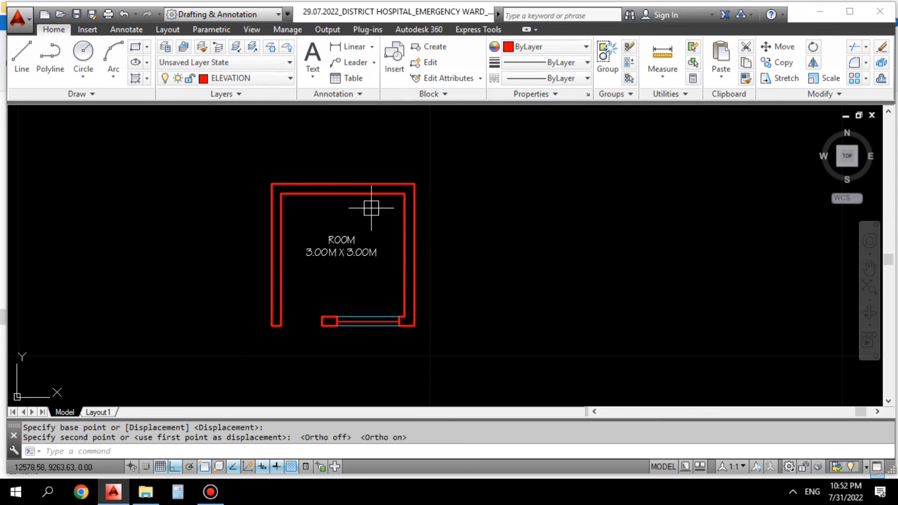
{"action": "middle_click_drag", "start_coordinate": [328, 245], "coordinate": [370, 263]}
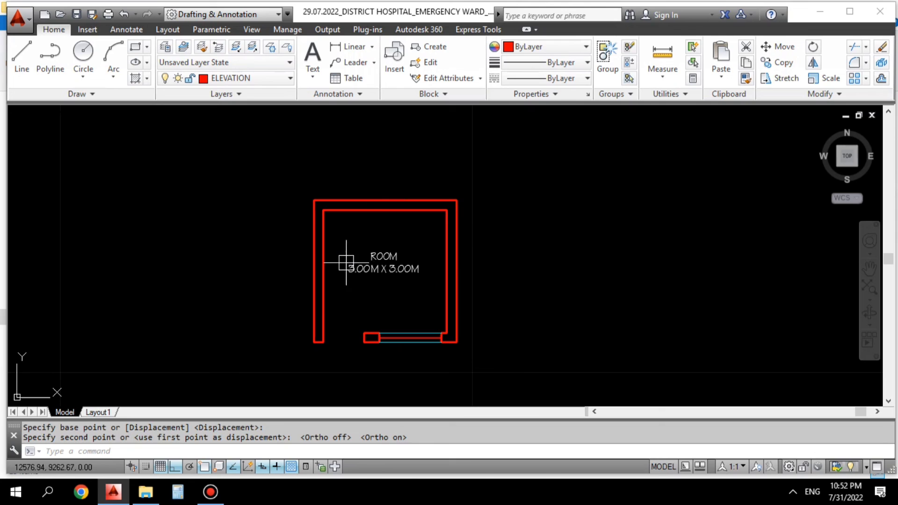
{"action": "middle_click_drag", "start_coordinate": [410, 406], "coordinate": [405, 375]}
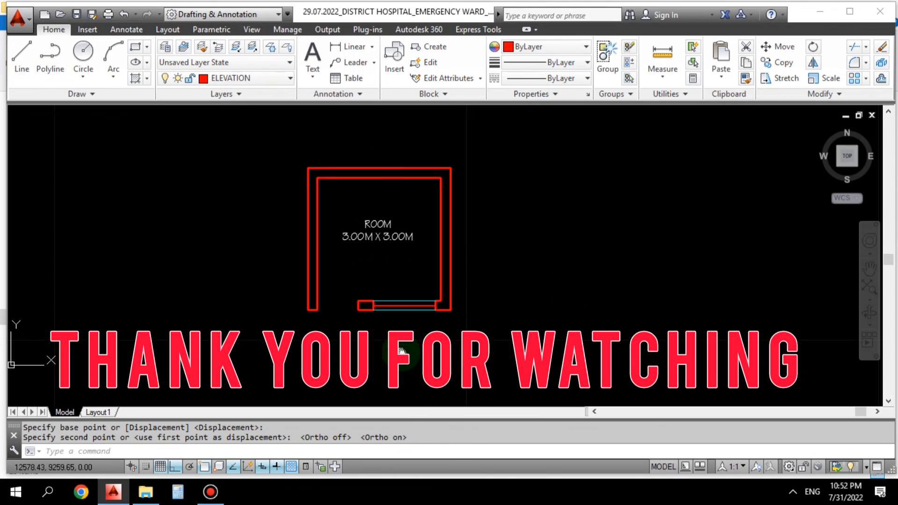